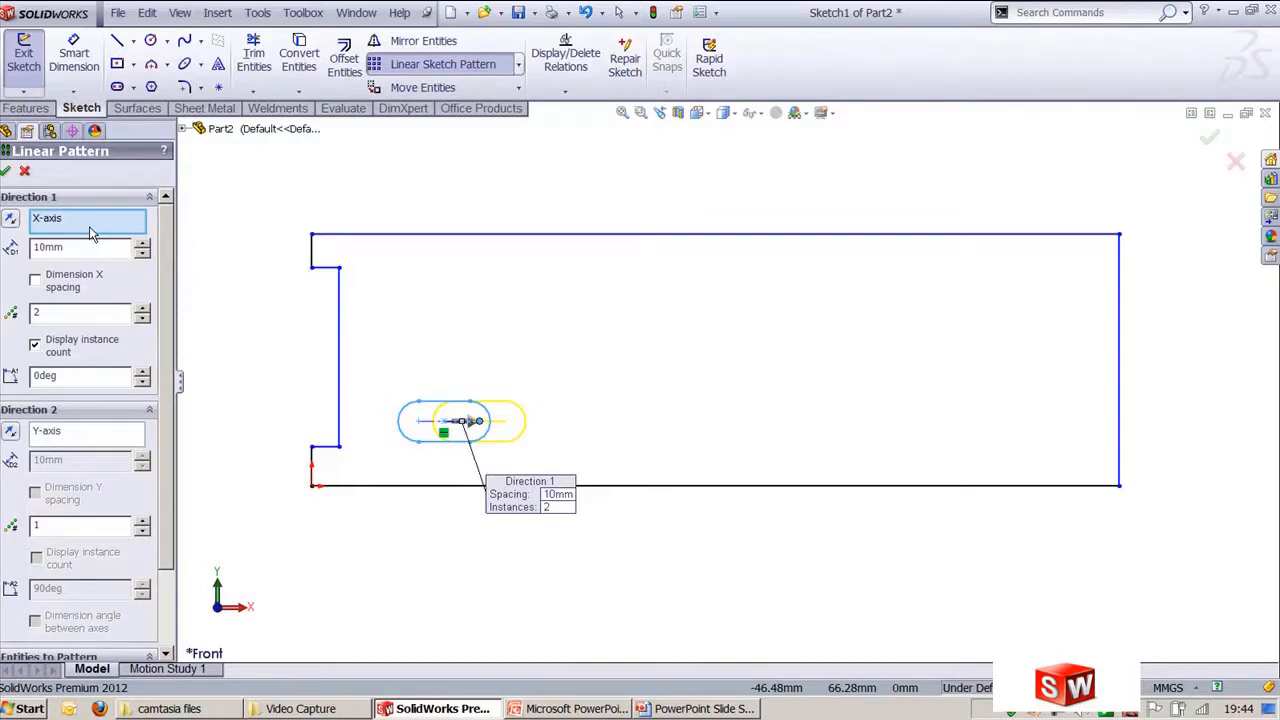
Set the slot's linear pattern along the X-axis to 30 mm spacing with 6 instances.
left_click(90, 232)
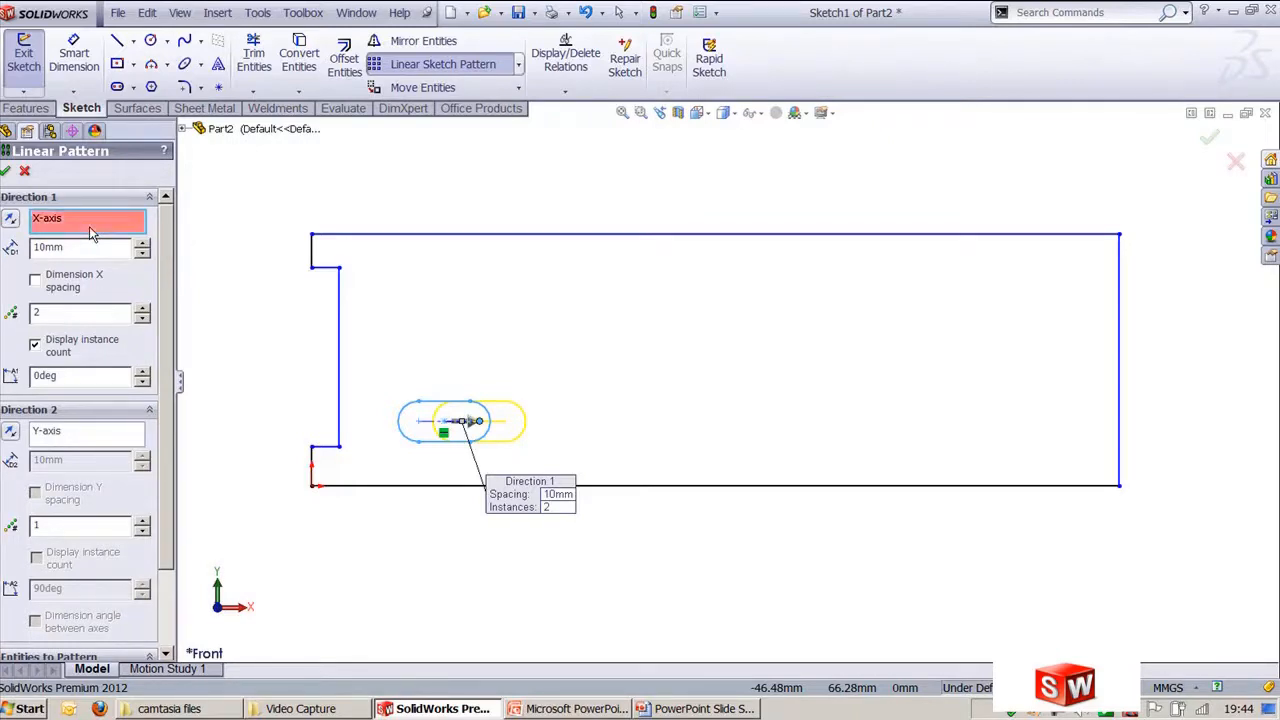
left_click(80, 441)
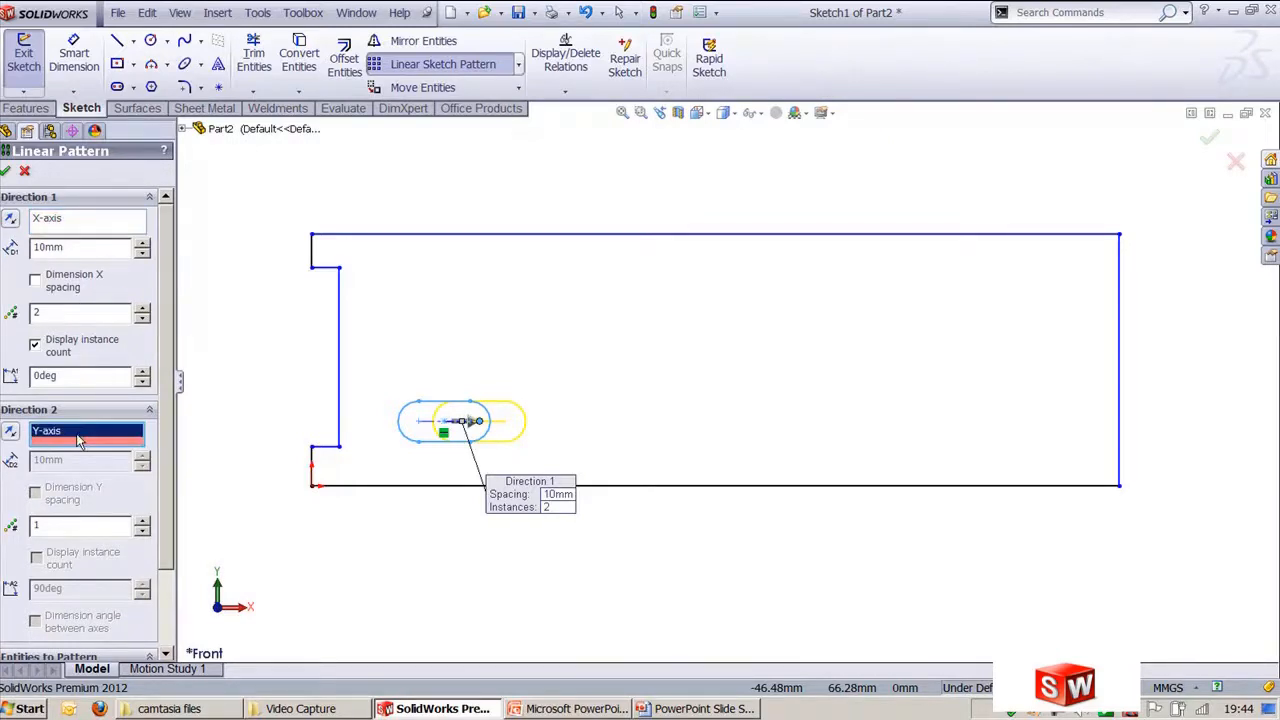
double_click(90, 247)
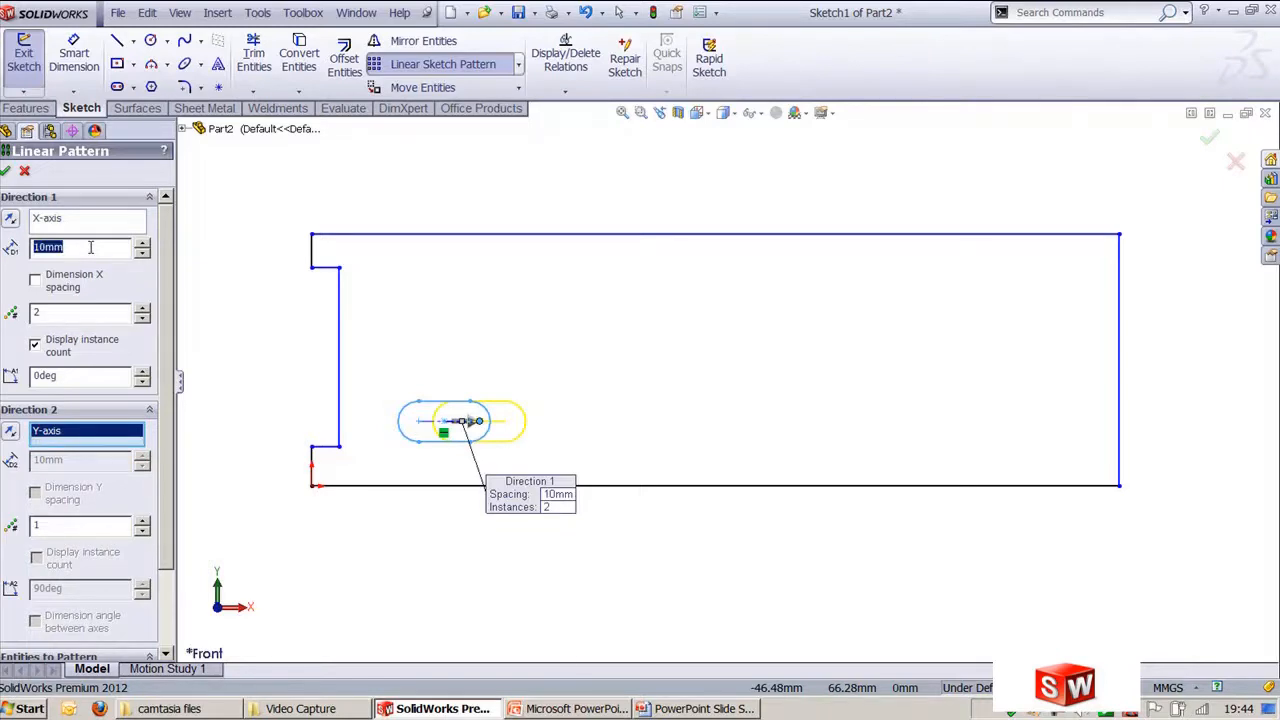
type("20mm")
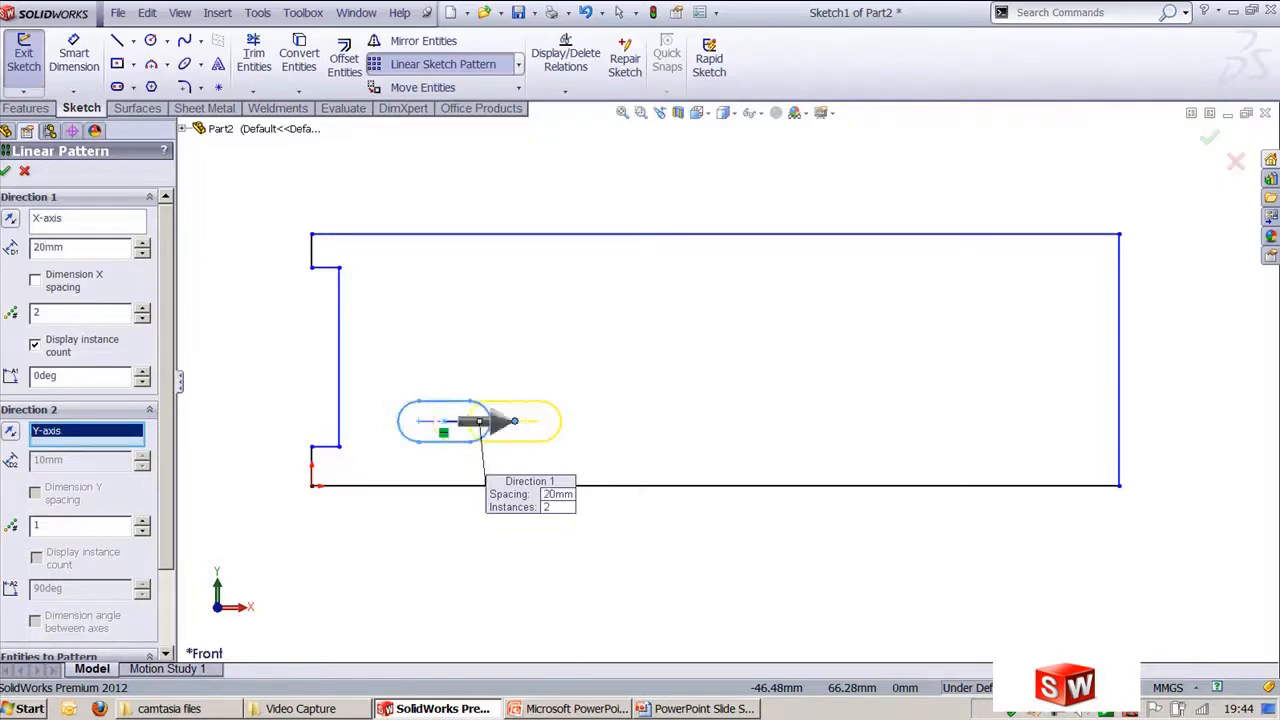
double_click(90, 247)
type("30mm")
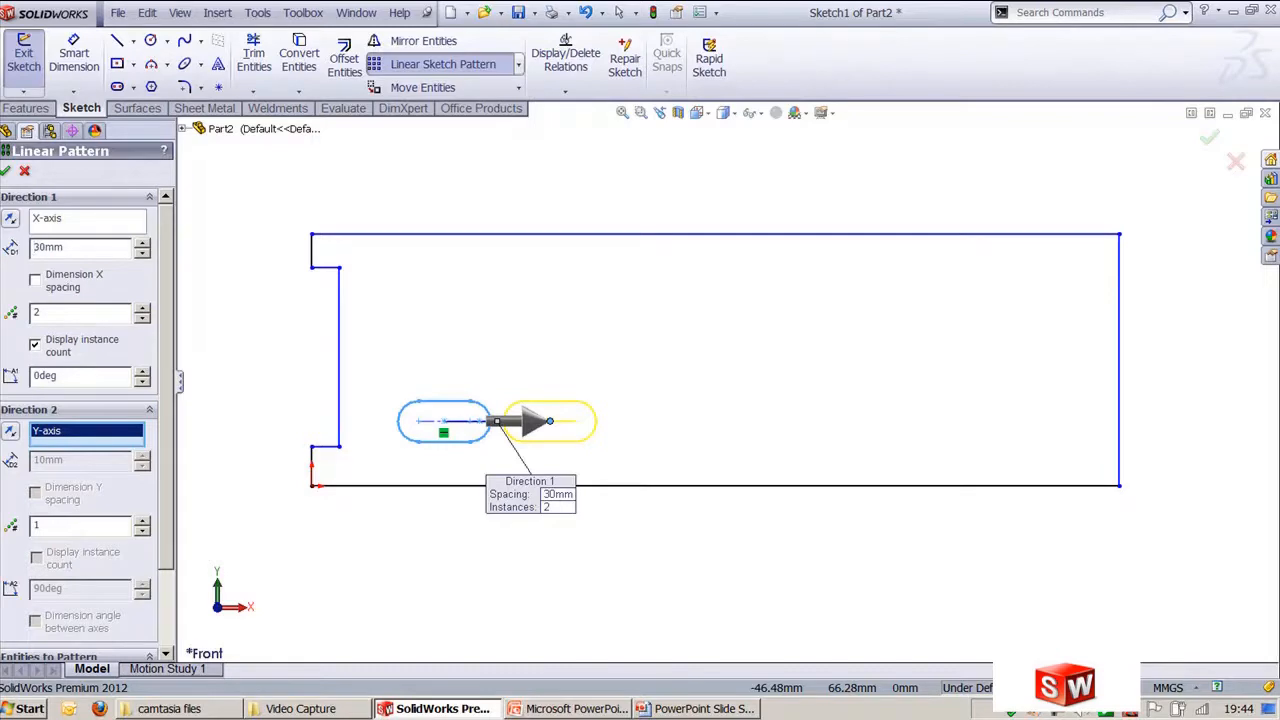
left_click(145, 310)
left_click(145, 310)
left_click(145, 310)
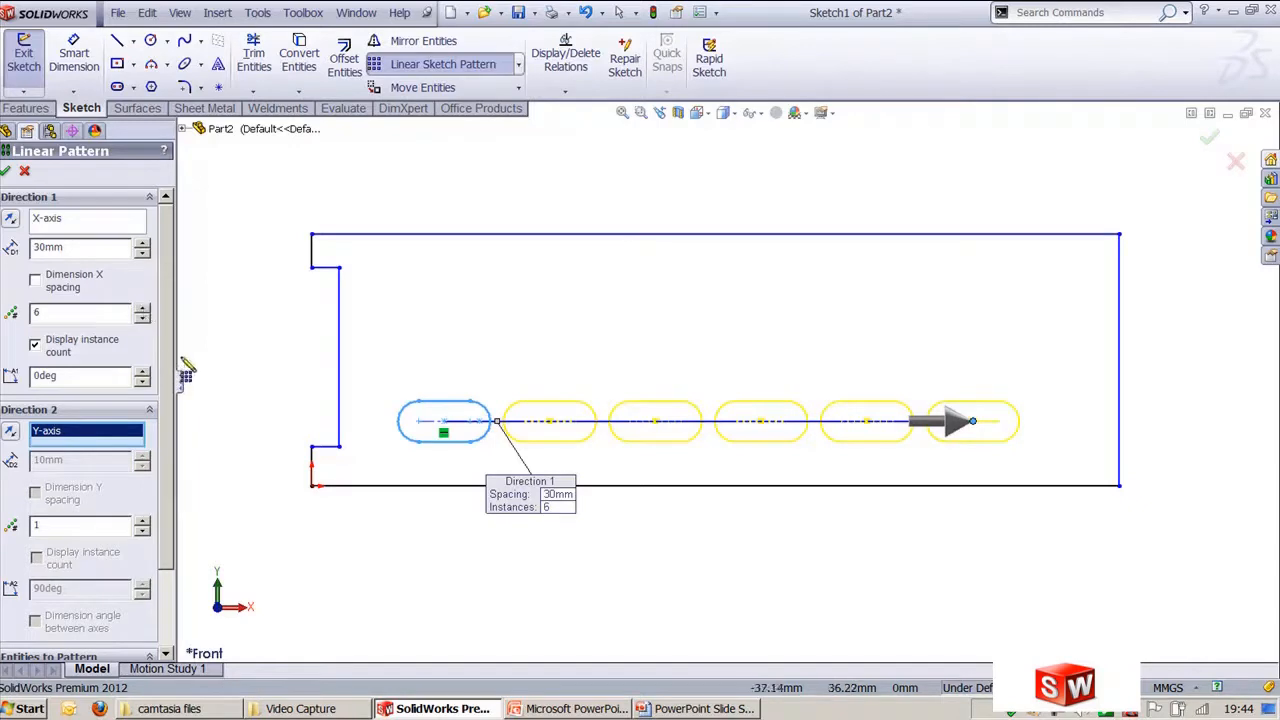
Set the second pattern direction along the Y-axis to 15 mm spacing with 4 instances.
left_click_drag(175, 345, 213, 340)
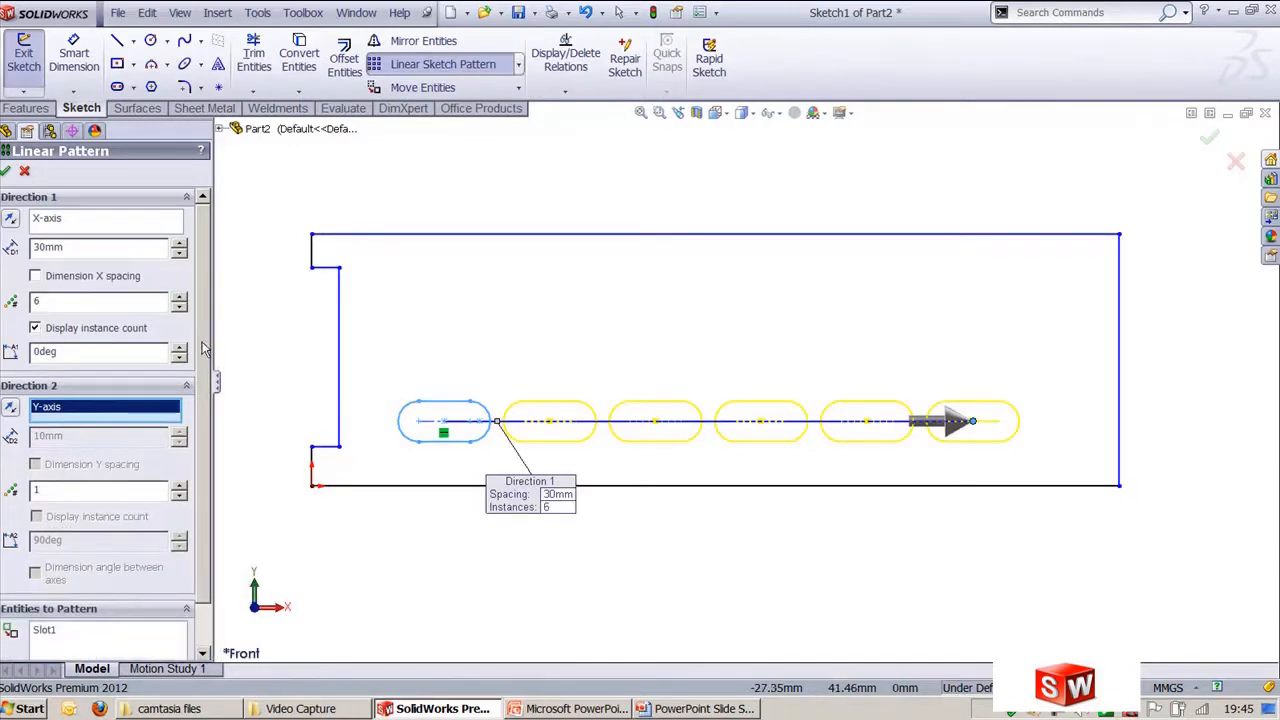
scroll(112, 314, "down", 1)
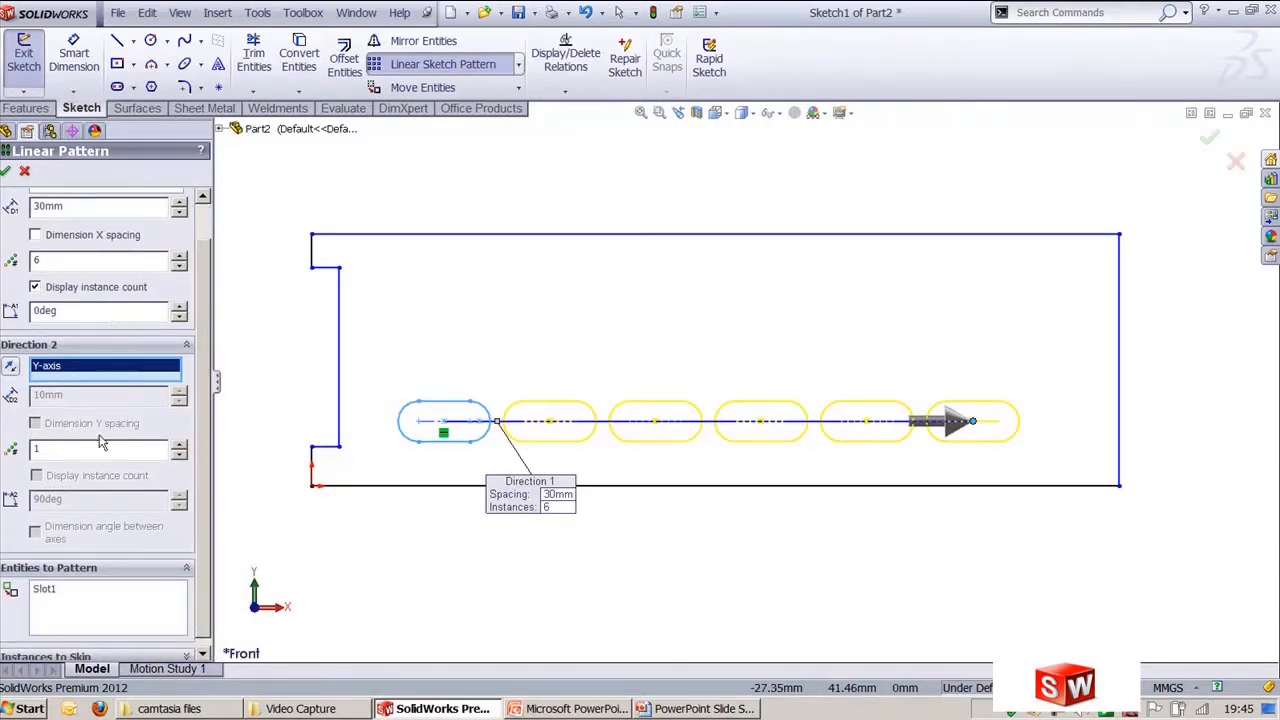
scroll(200, 455, "up", 1)
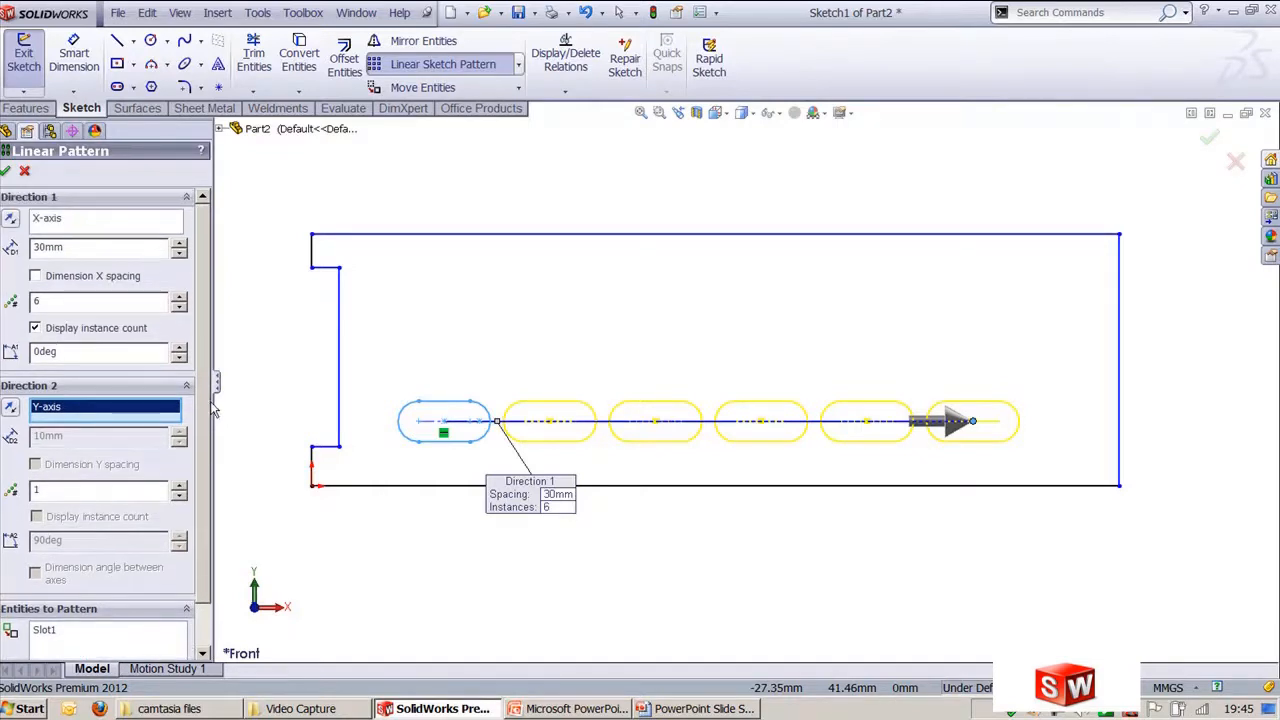
left_click(178, 485)
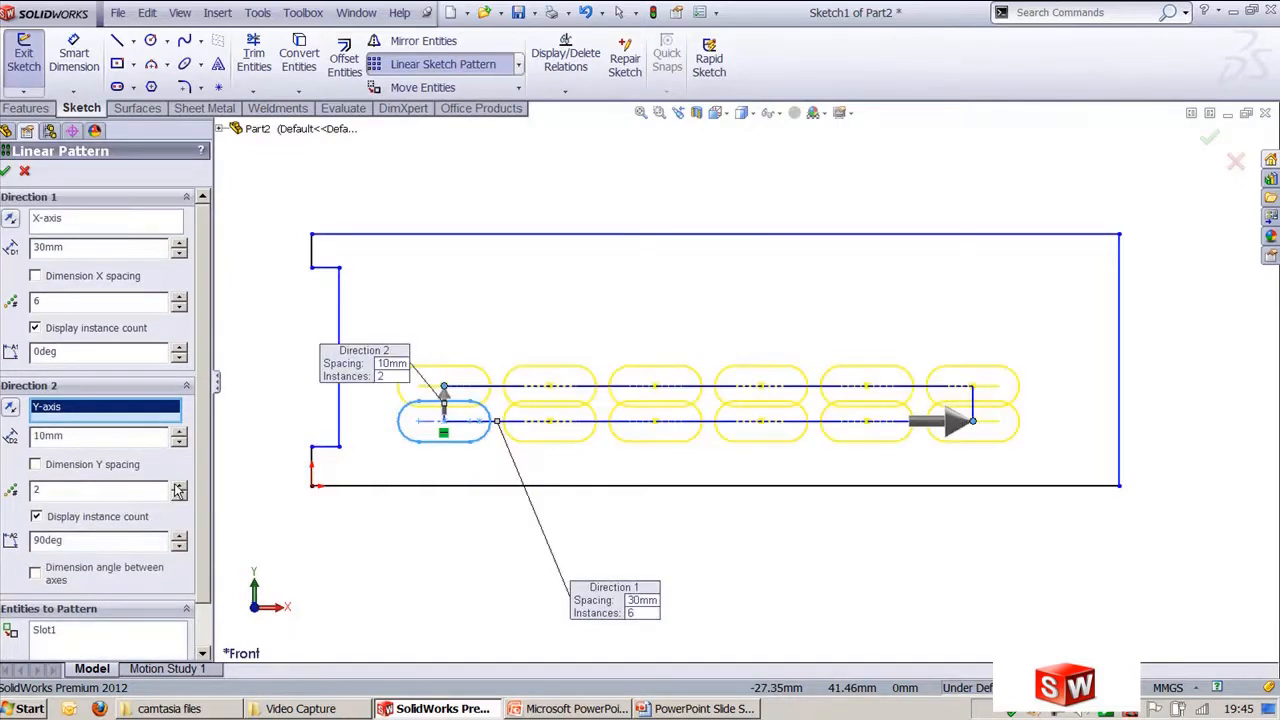
double_click(146, 432)
type("20mm")
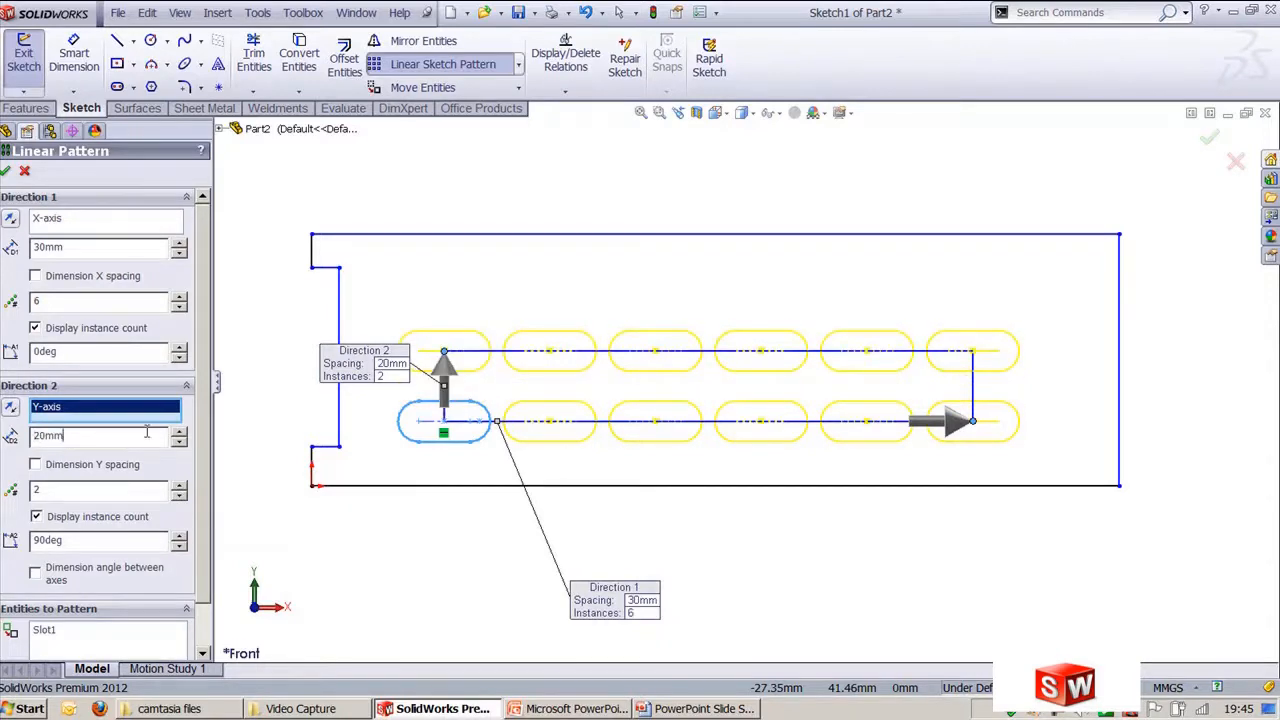
double_click(146, 432)
type("15mm")
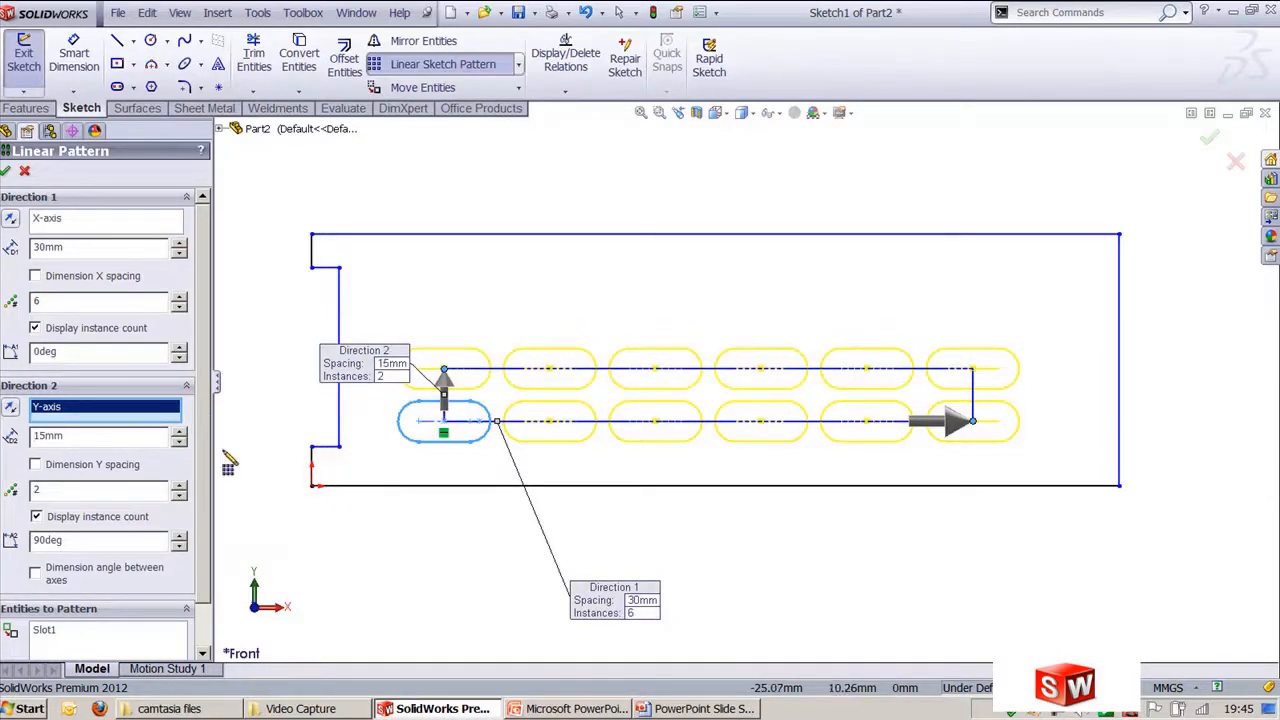
left_click(180, 487)
left_click(180, 487)
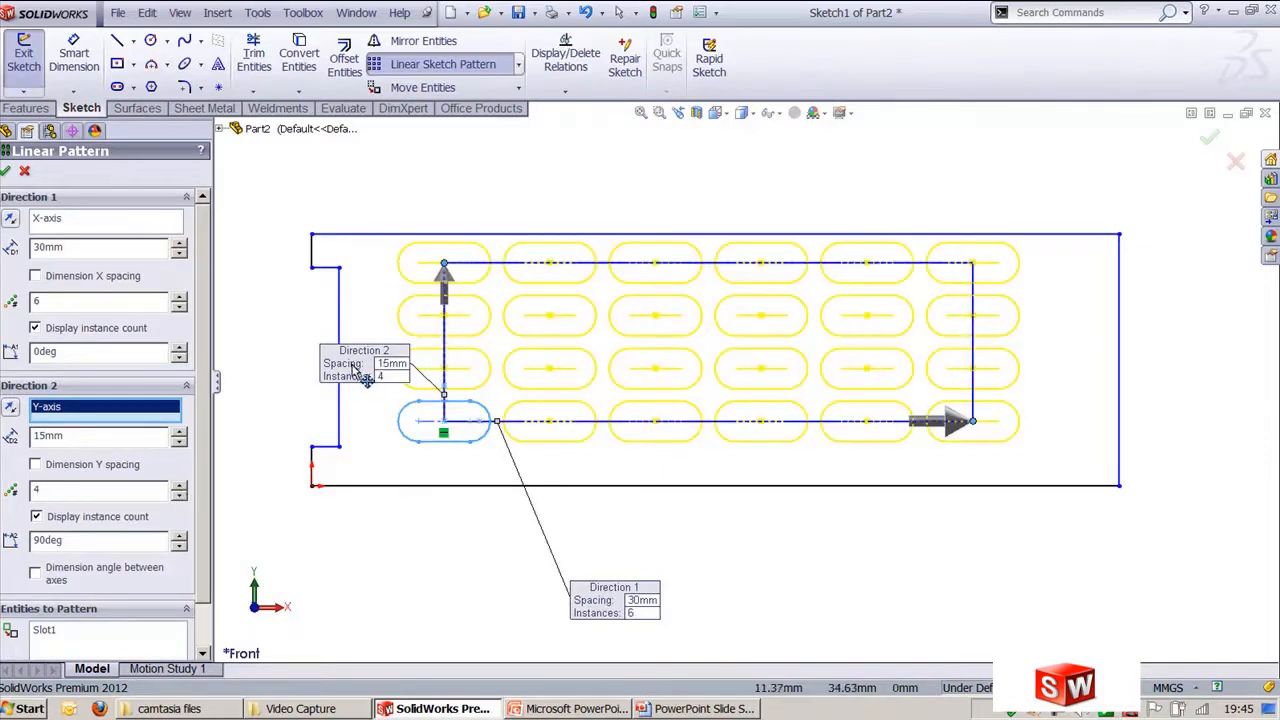
Move both direction callouts clear of the slot preview and try 5 instances for Direction 1 in its callout.
mouse_move(368, 372)
left_mouse_down()
mouse_move(514, 212)
mouse_move(573, 200)
left_mouse_up()
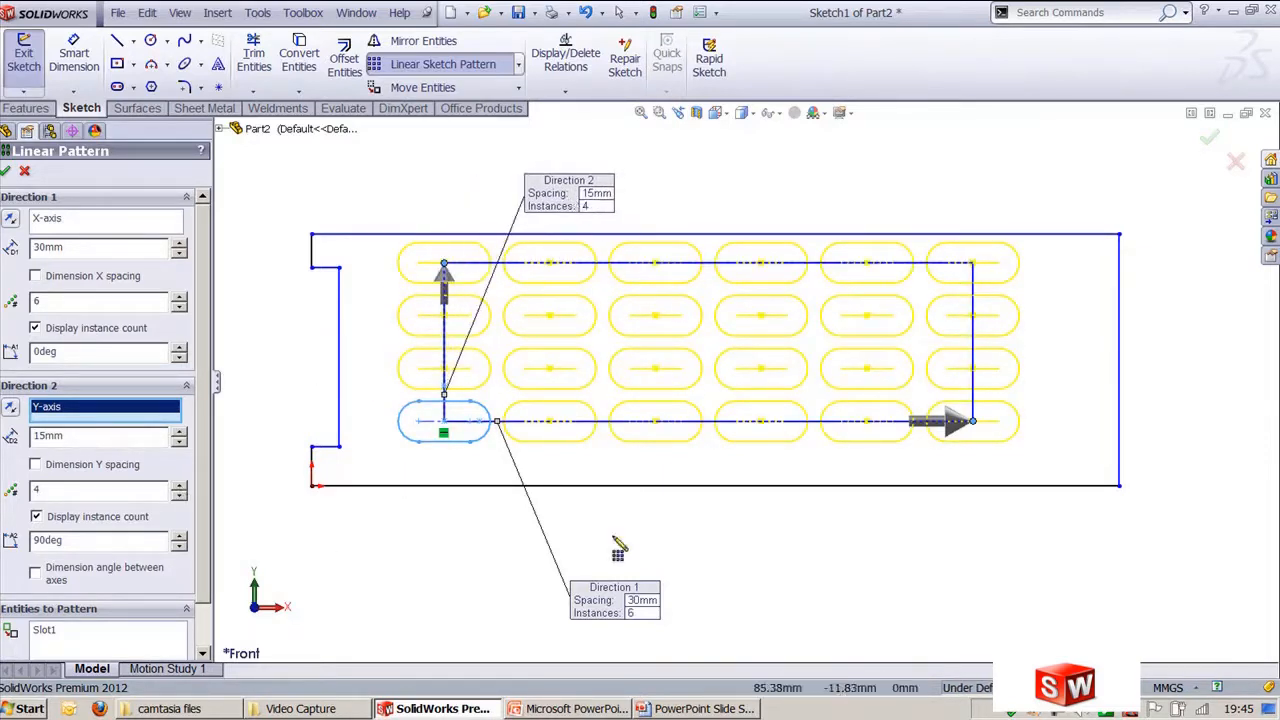
left_click_drag(612, 606, 604, 461)
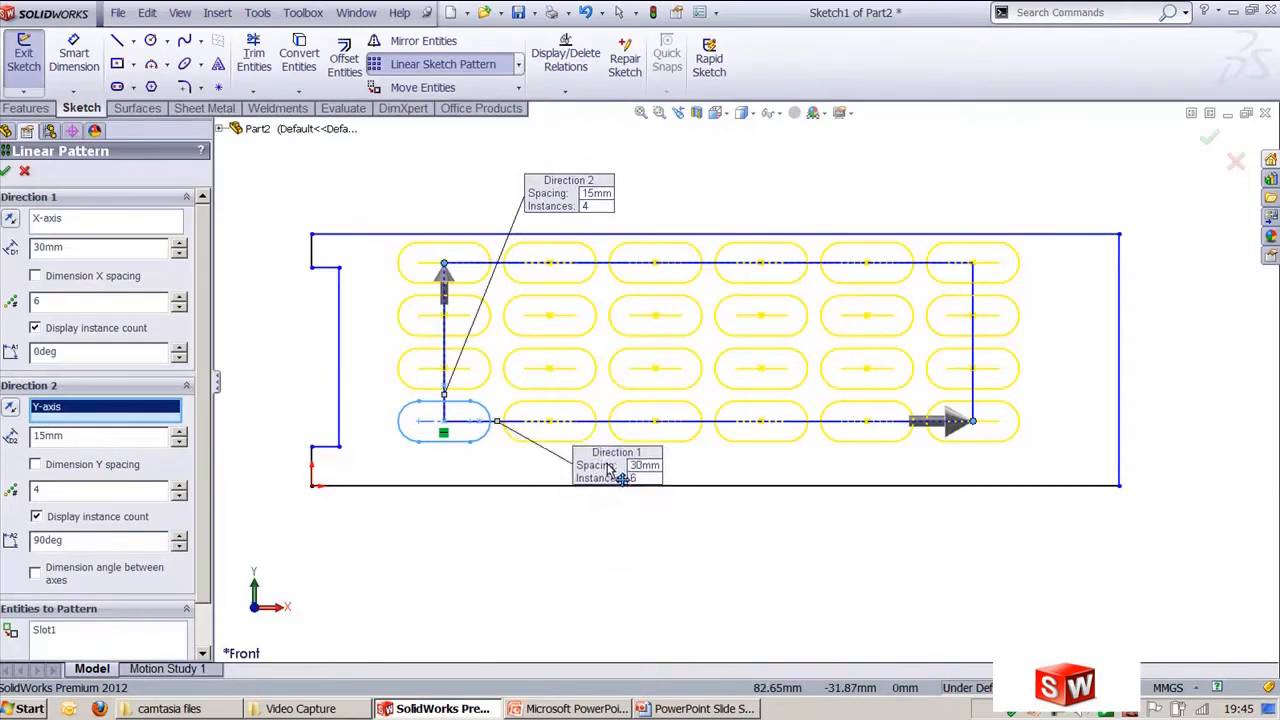
double_click(634, 478)
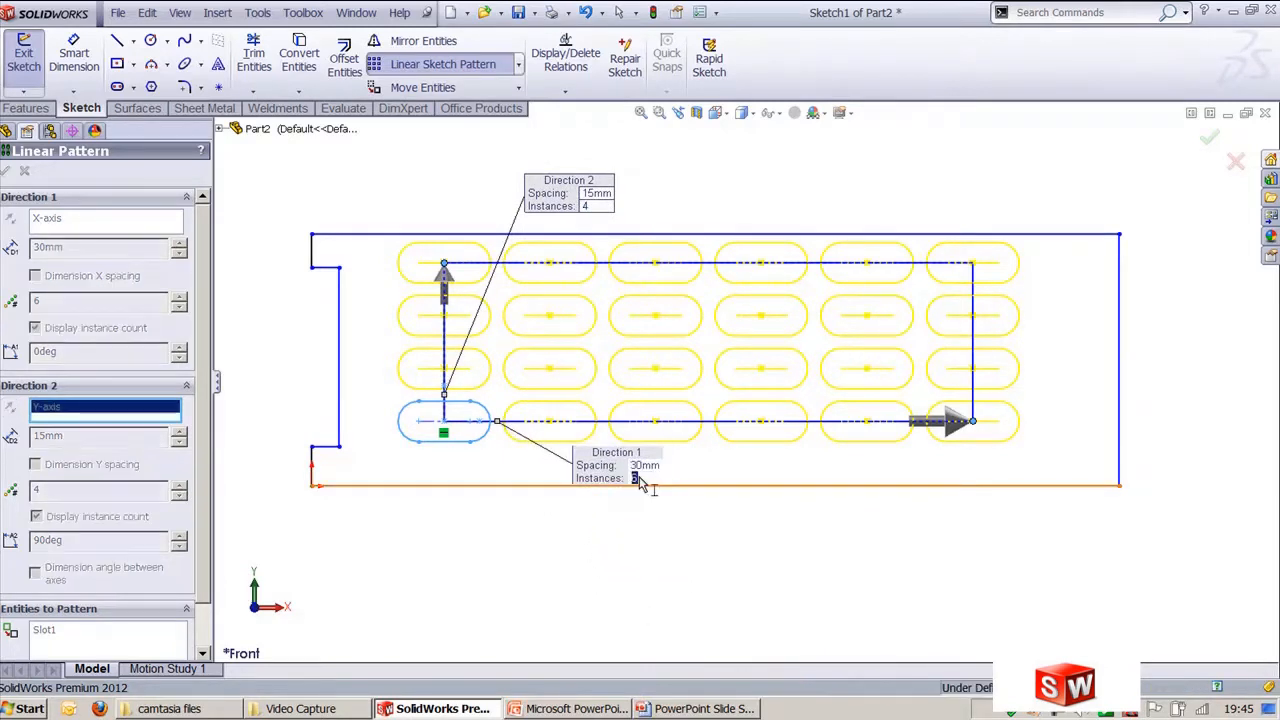
type("5")
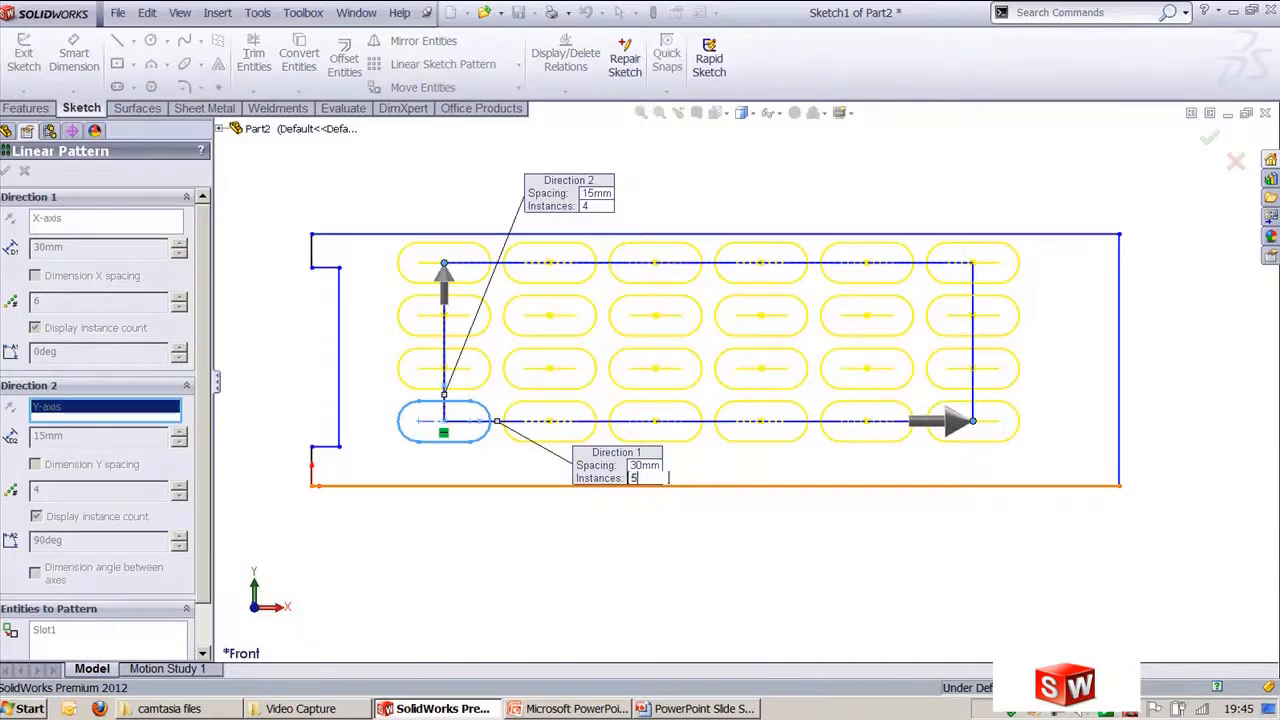
key("Return")
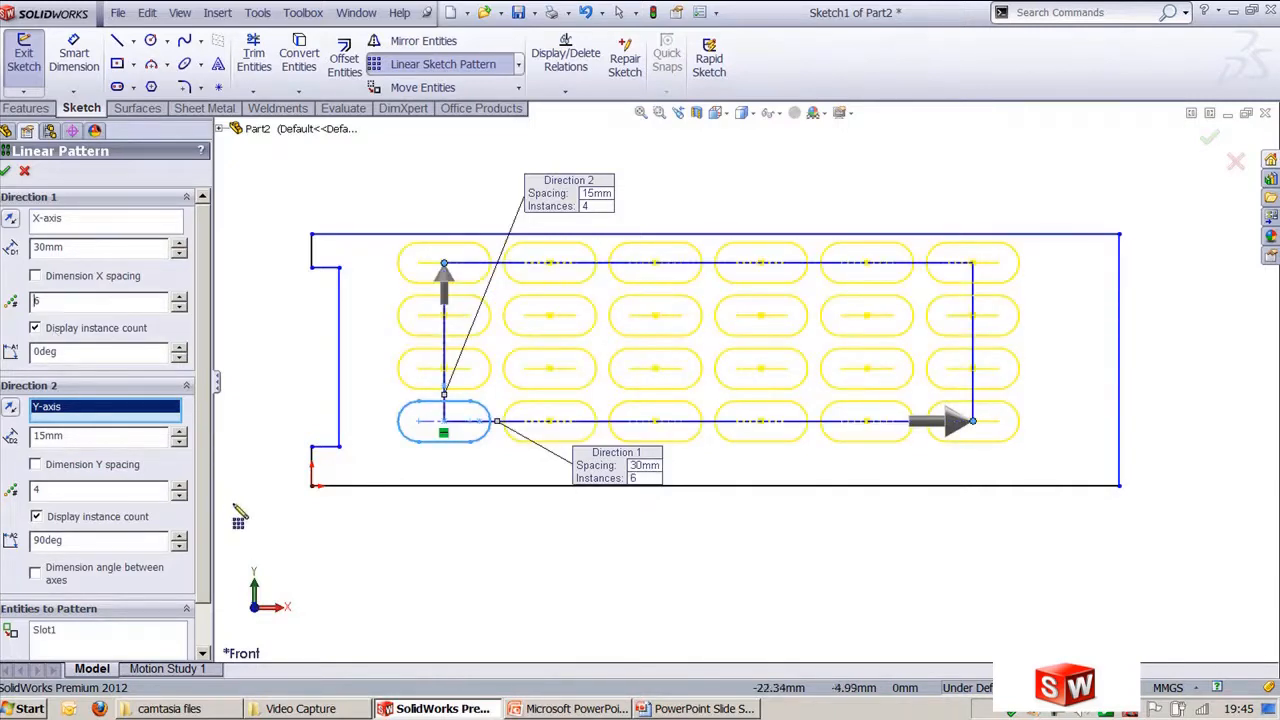
Try the Dimension X spacing and Dimension Y spacing options of the pattern, and clear both again.
scroll(208, 548, "down", 2)
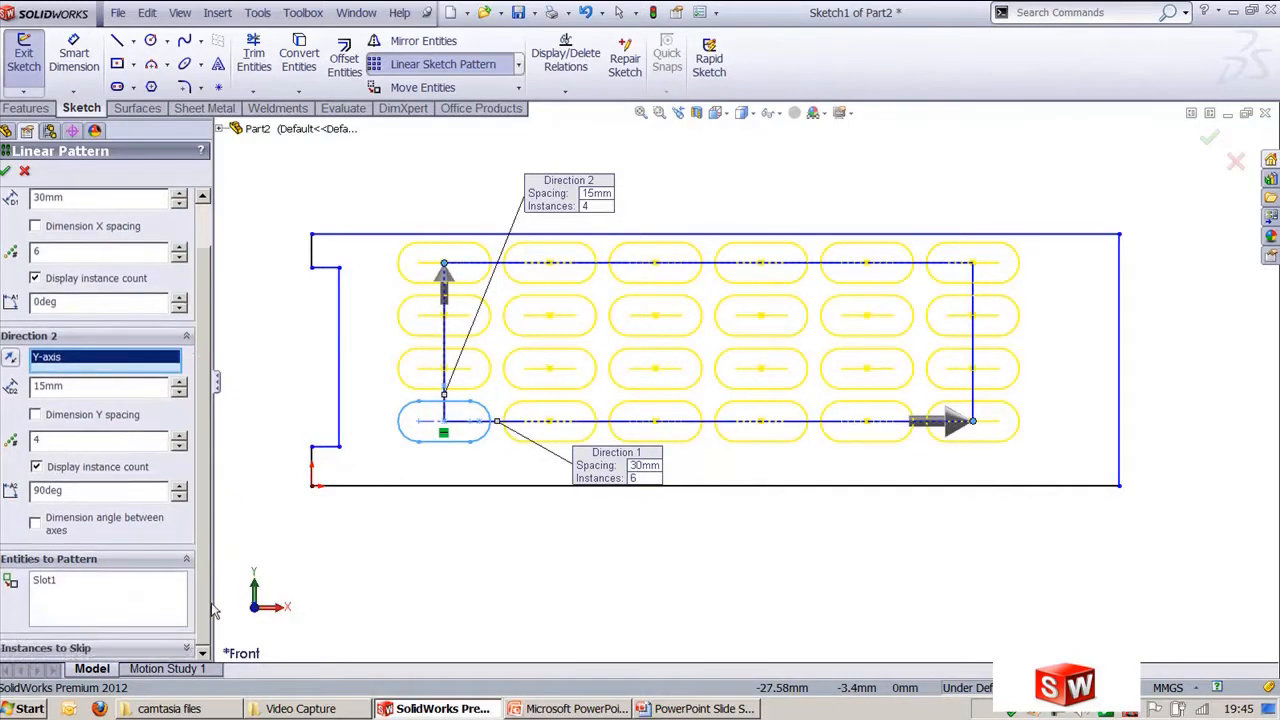
left_click(35, 524)
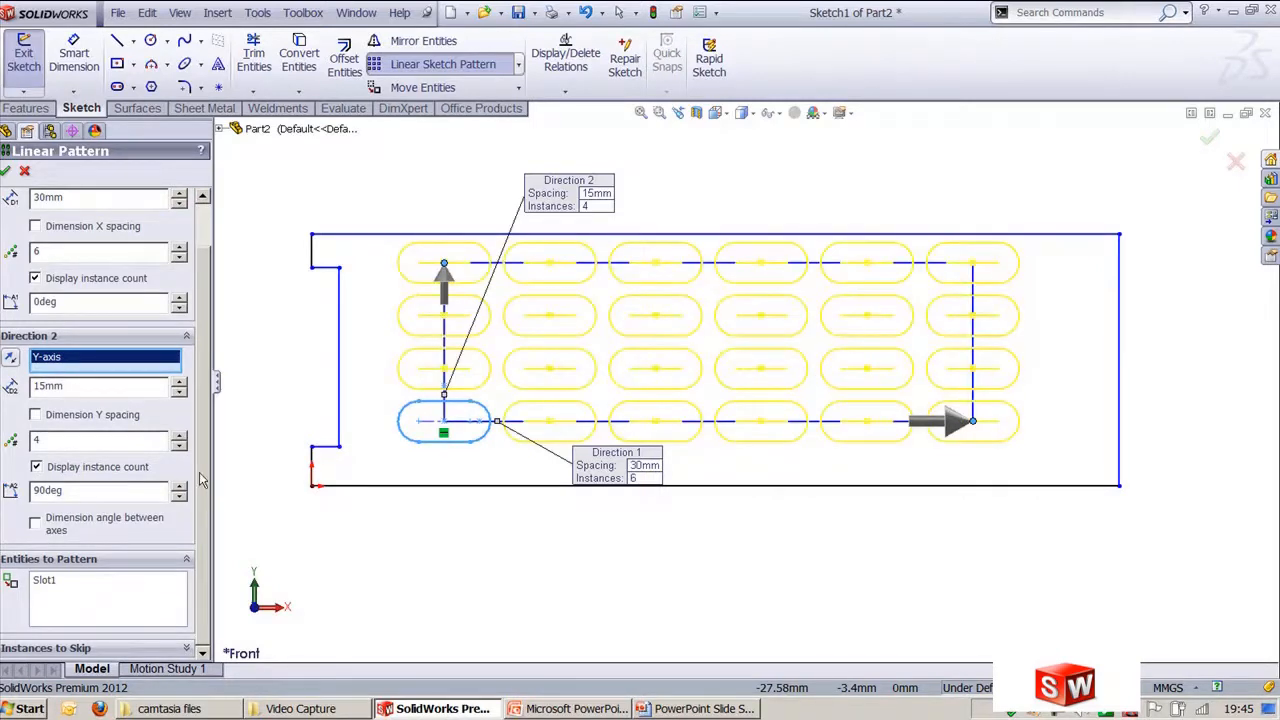
scroll(203, 470, "up", 2)
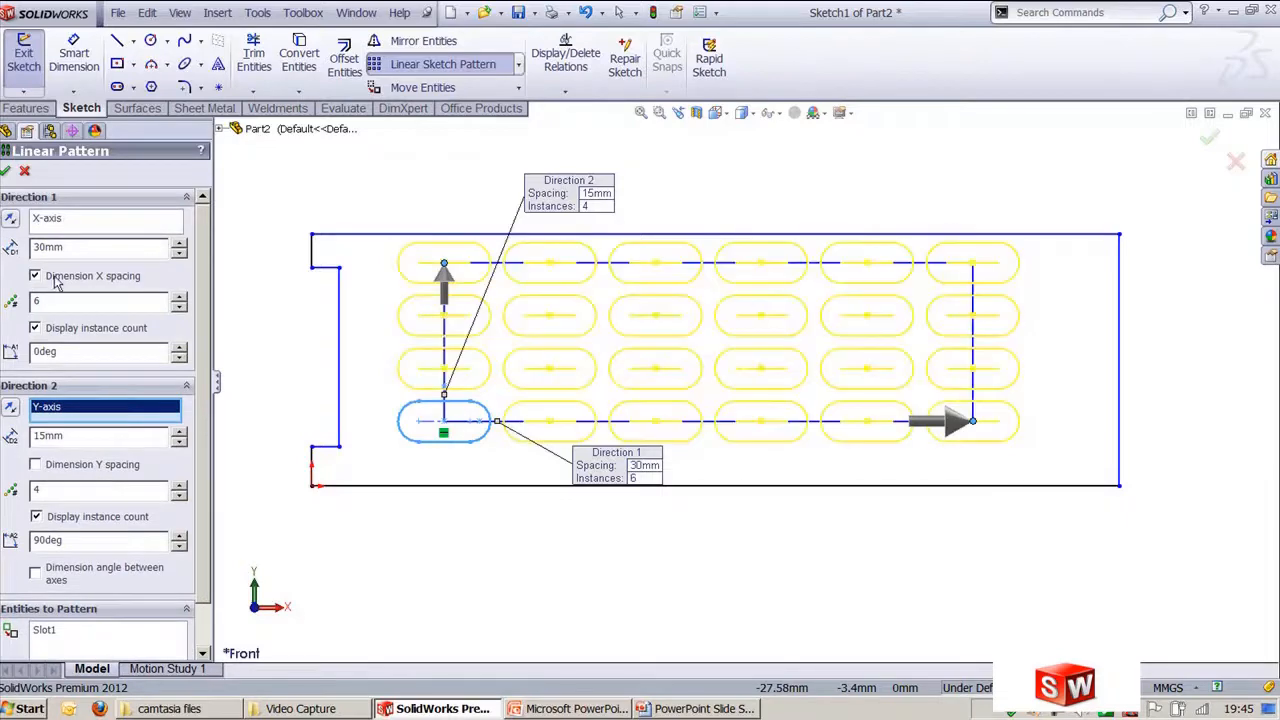
left_click(36, 465)
left_click(55, 466)
left_click(44, 284)
left_click(83, 438)
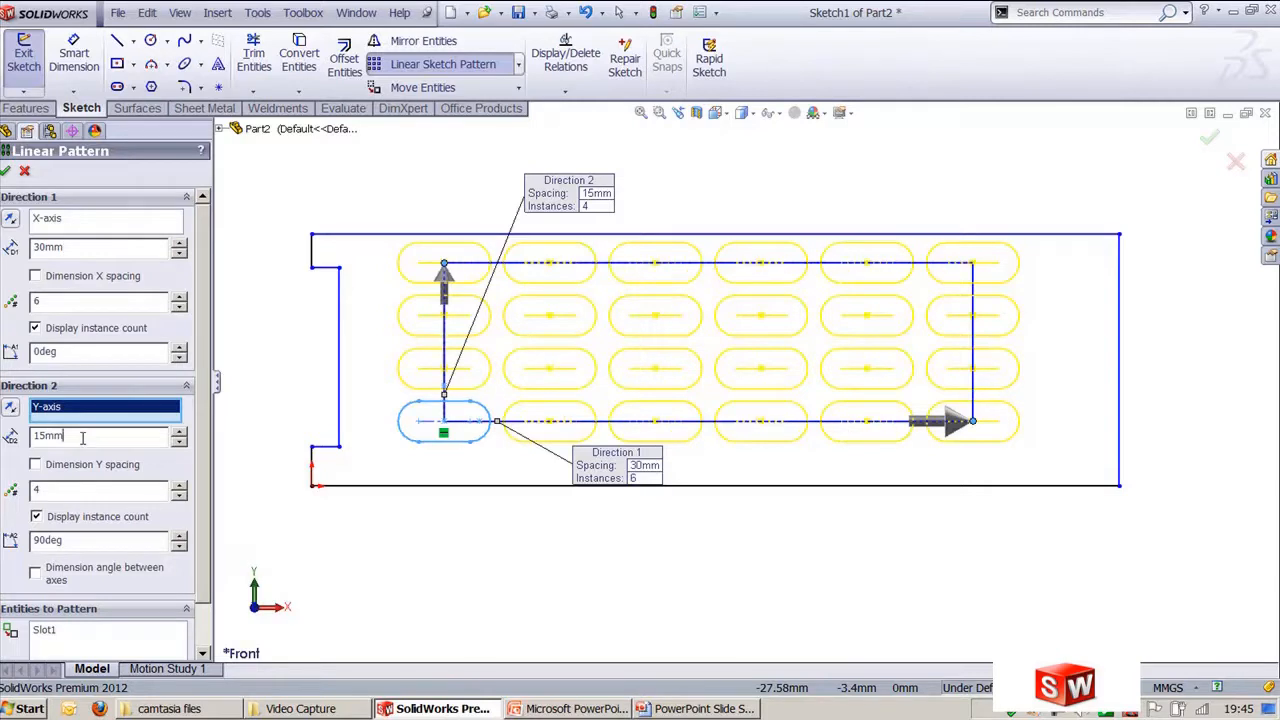
Skip the eight inner slots of the pattern, instances (2,3) to (5,3) and (2,2) to (5,2).
scroll(200, 540, "down", 2)
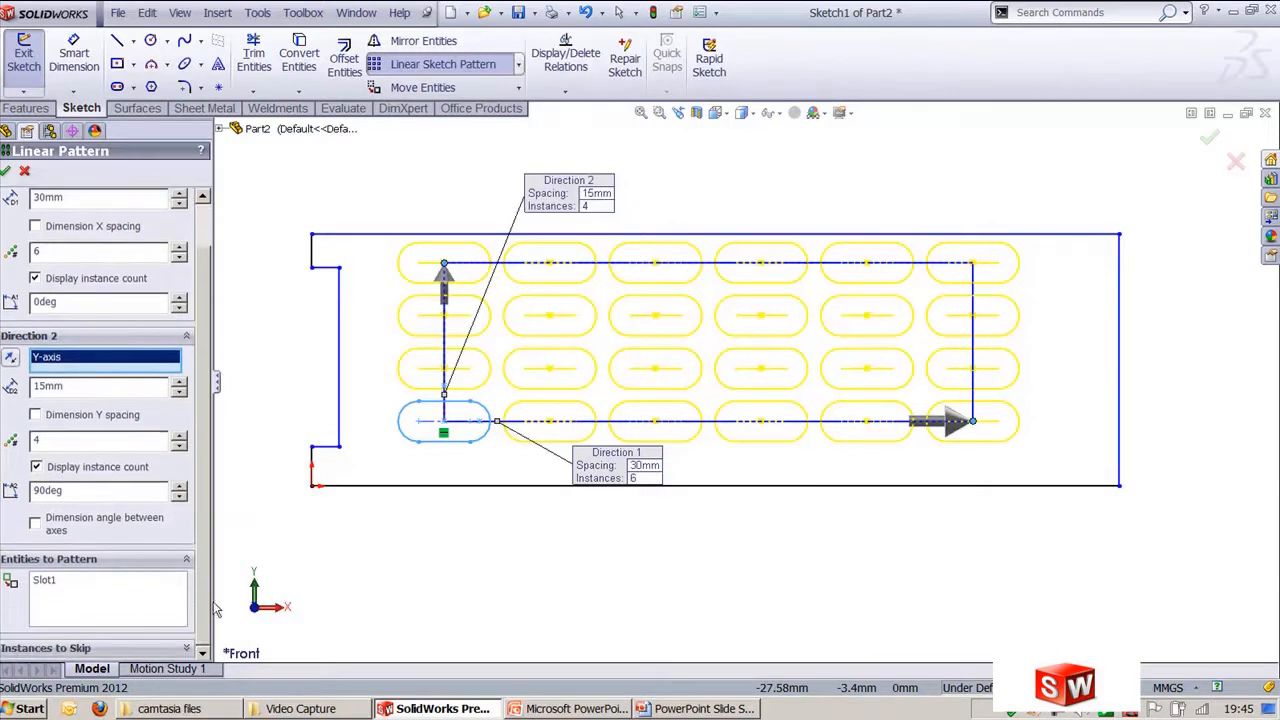
scroll(186, 650, "down", 2)
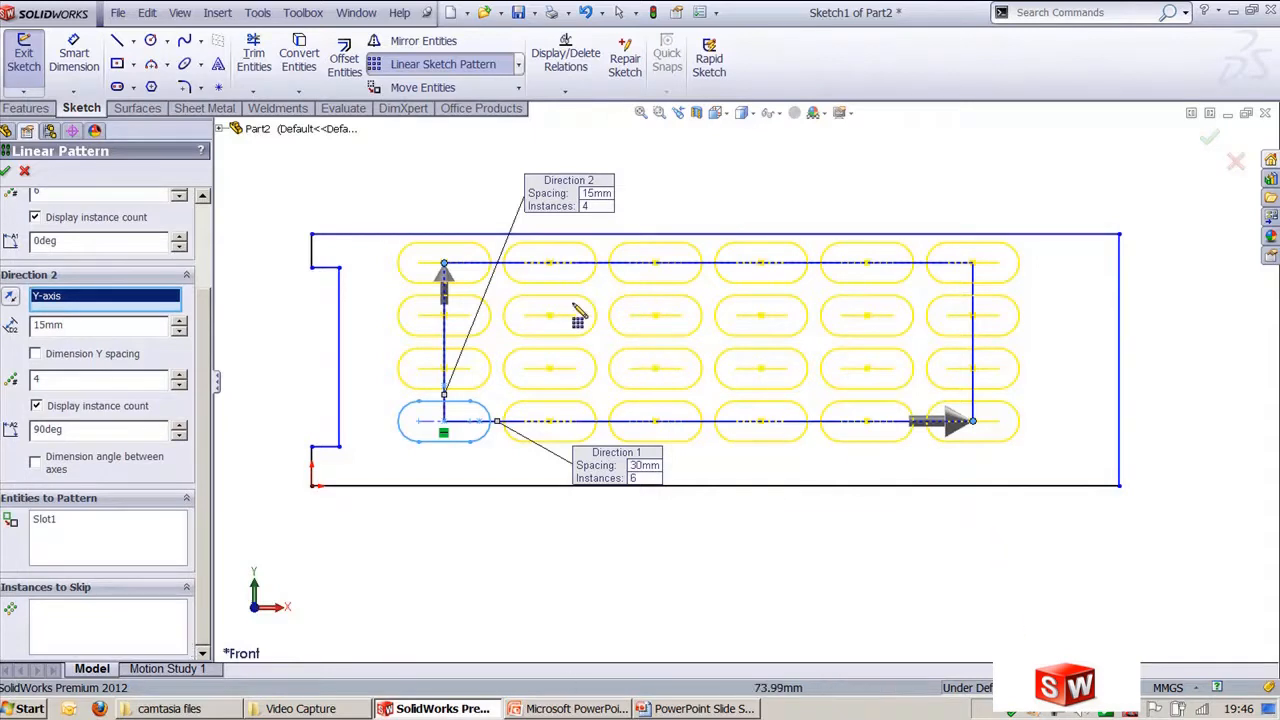
left_click(120, 634)
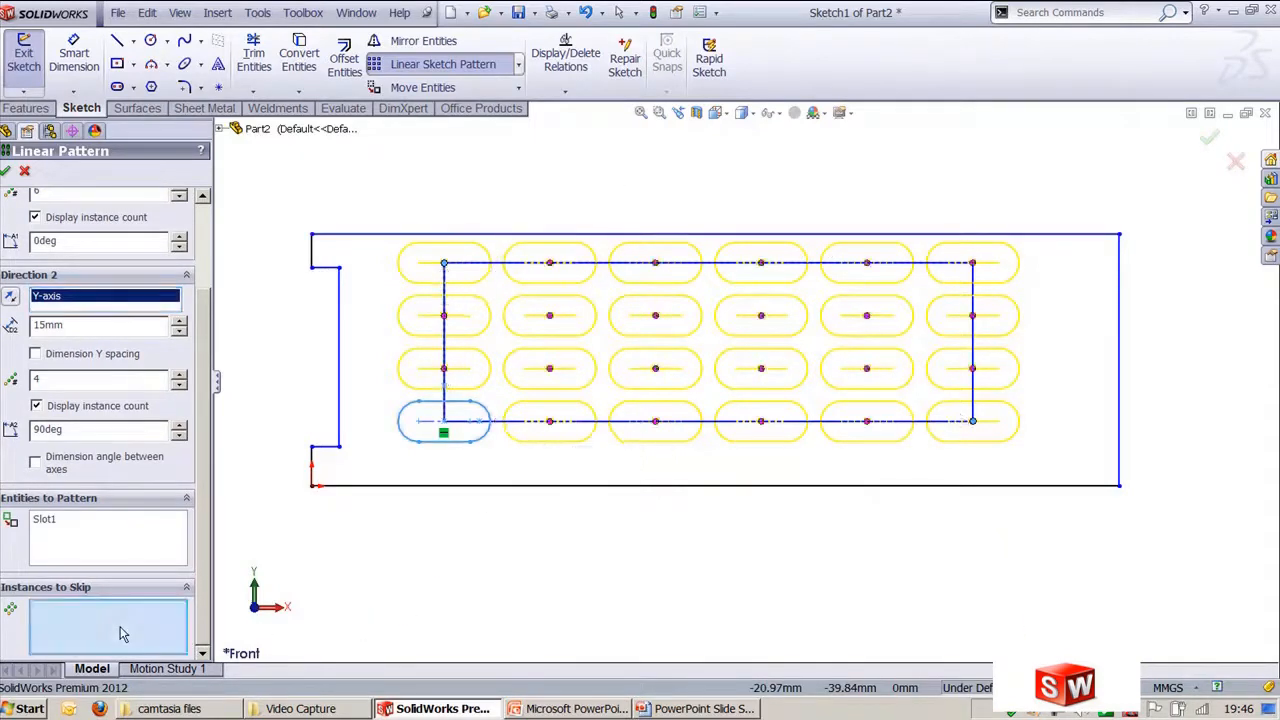
left_click(549, 318)
left_click(655, 318)
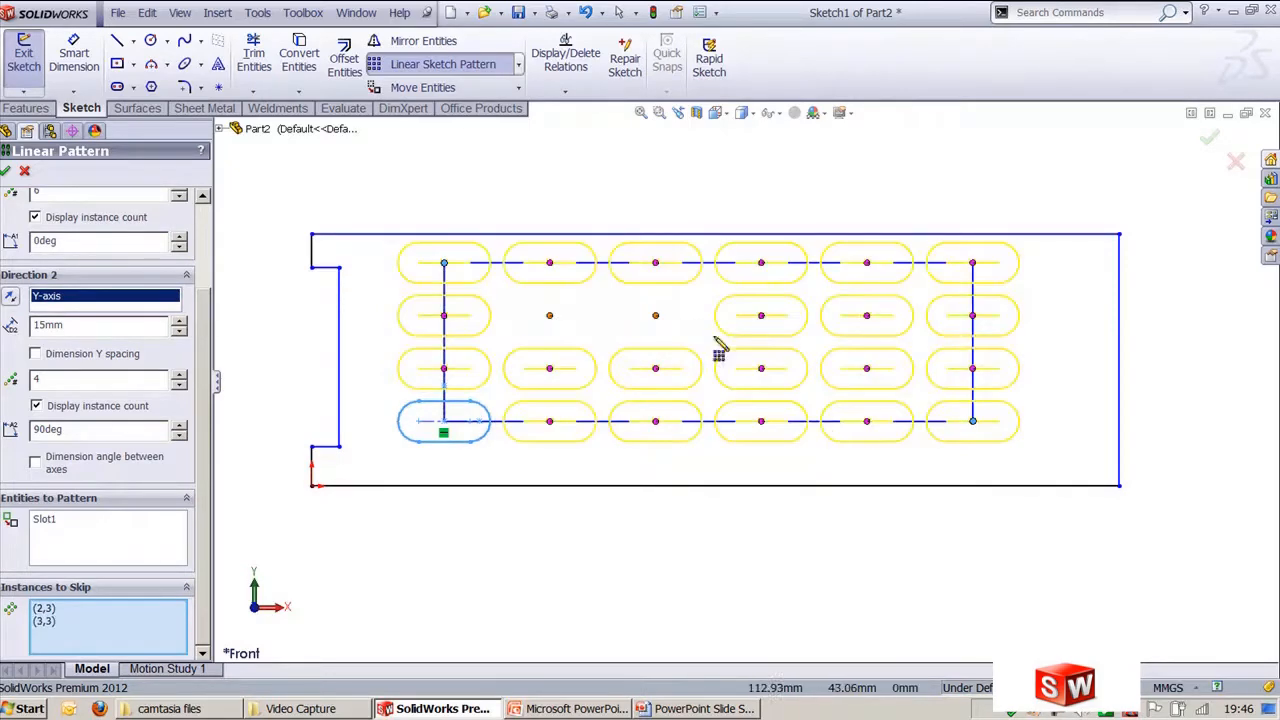
left_click(761, 316)
left_click(866, 316)
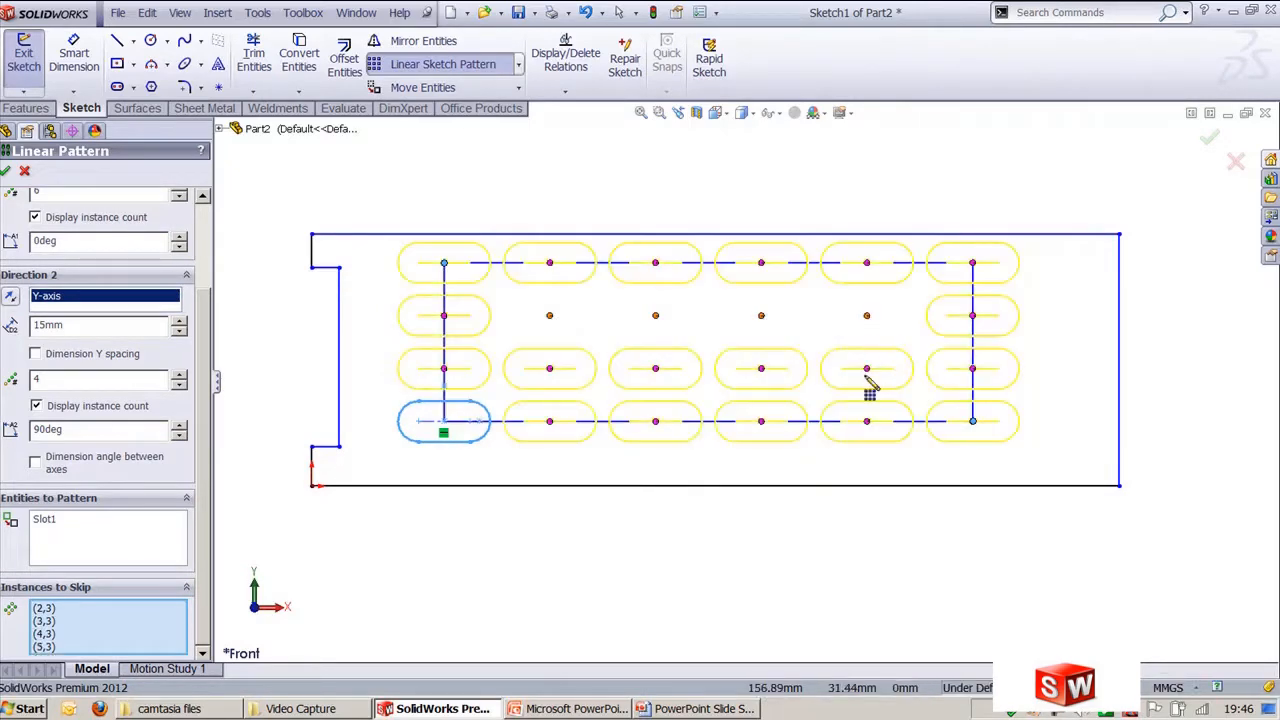
left_click(866, 369)
left_click(761, 369)
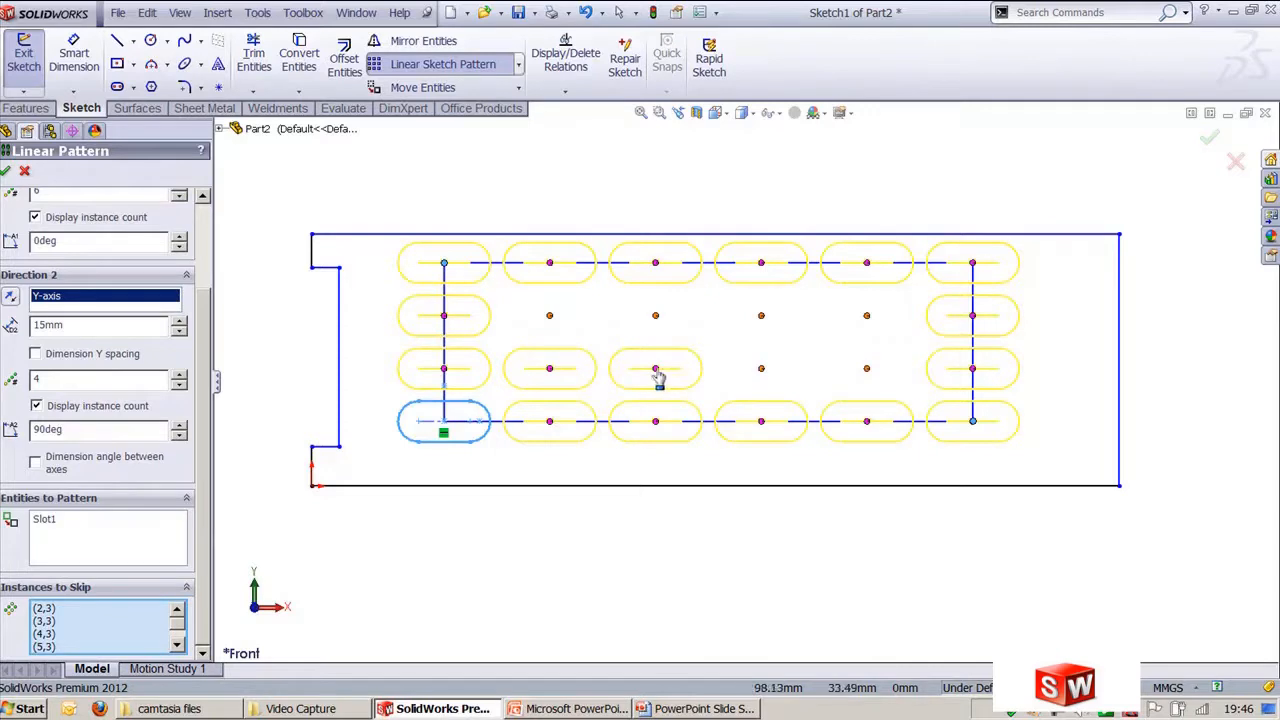
left_click(655, 369)
left_click(549, 369)
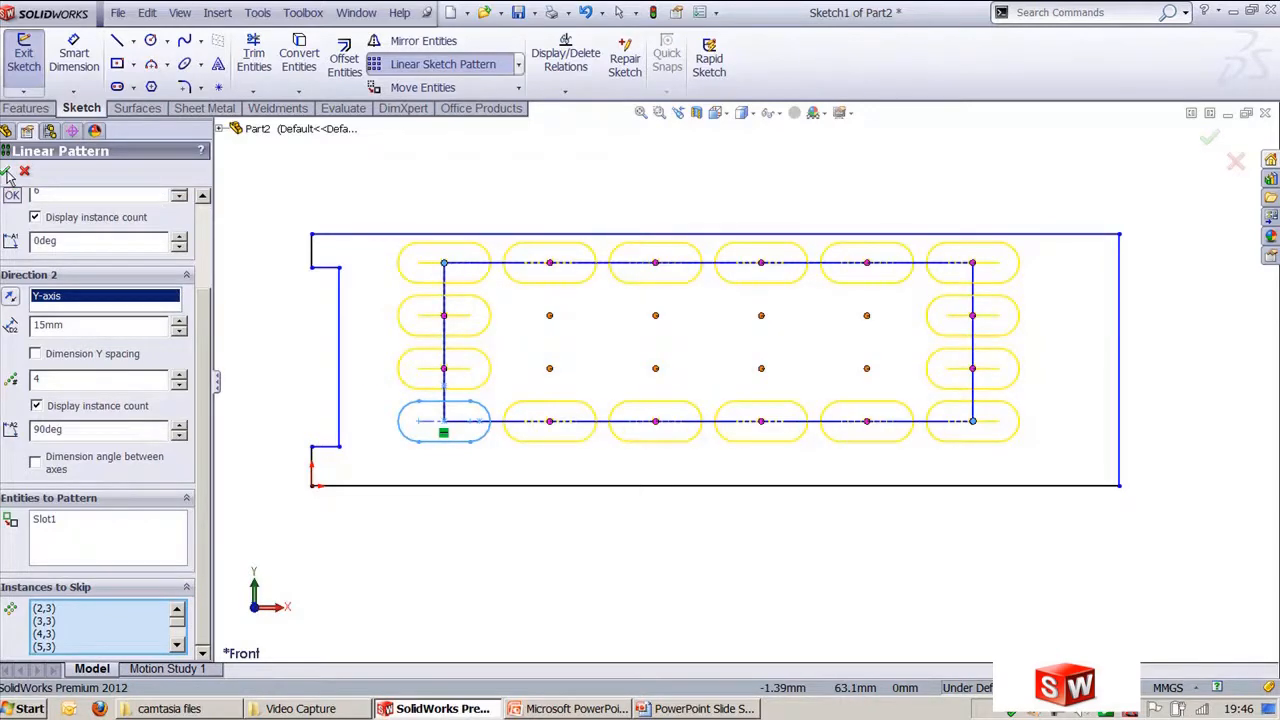
Restore all eight skipped inner slots by removing them from the pattern's instances to skip.
left_click(553, 376)
left_click(556, 322)
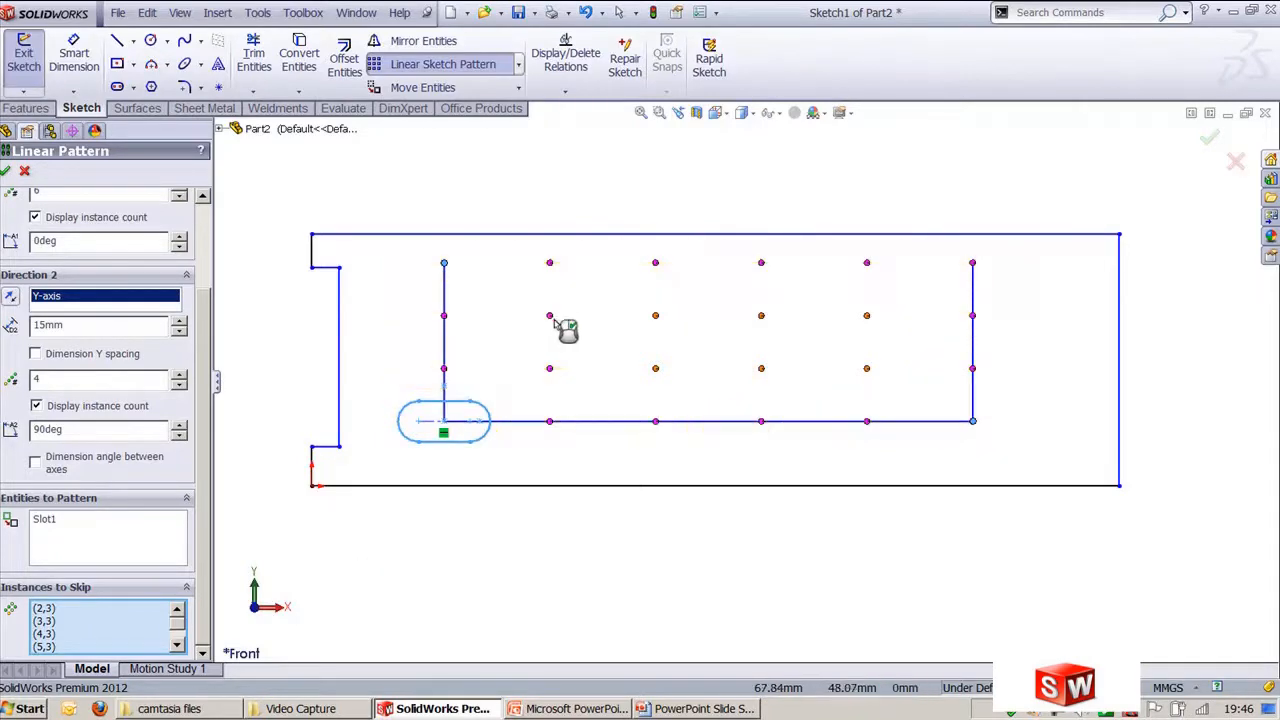
left_click(655, 322)
left_click(662, 374)
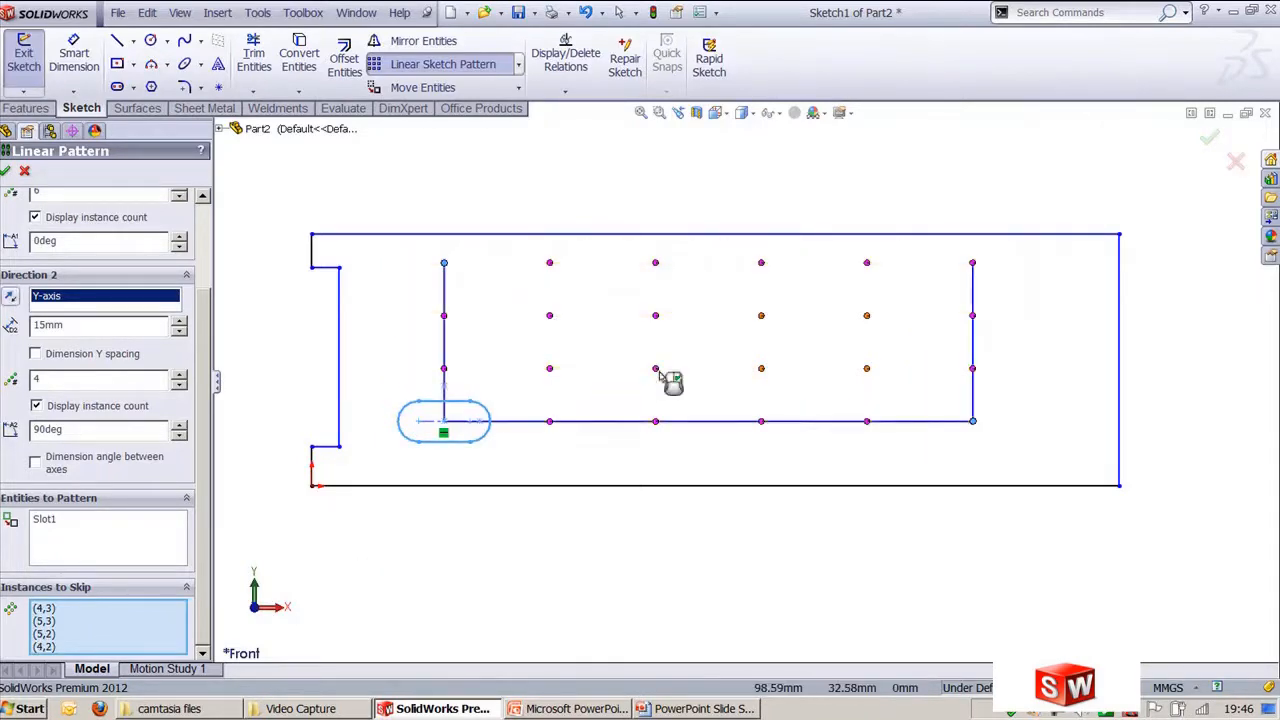
left_click(764, 376)
left_click(763, 322)
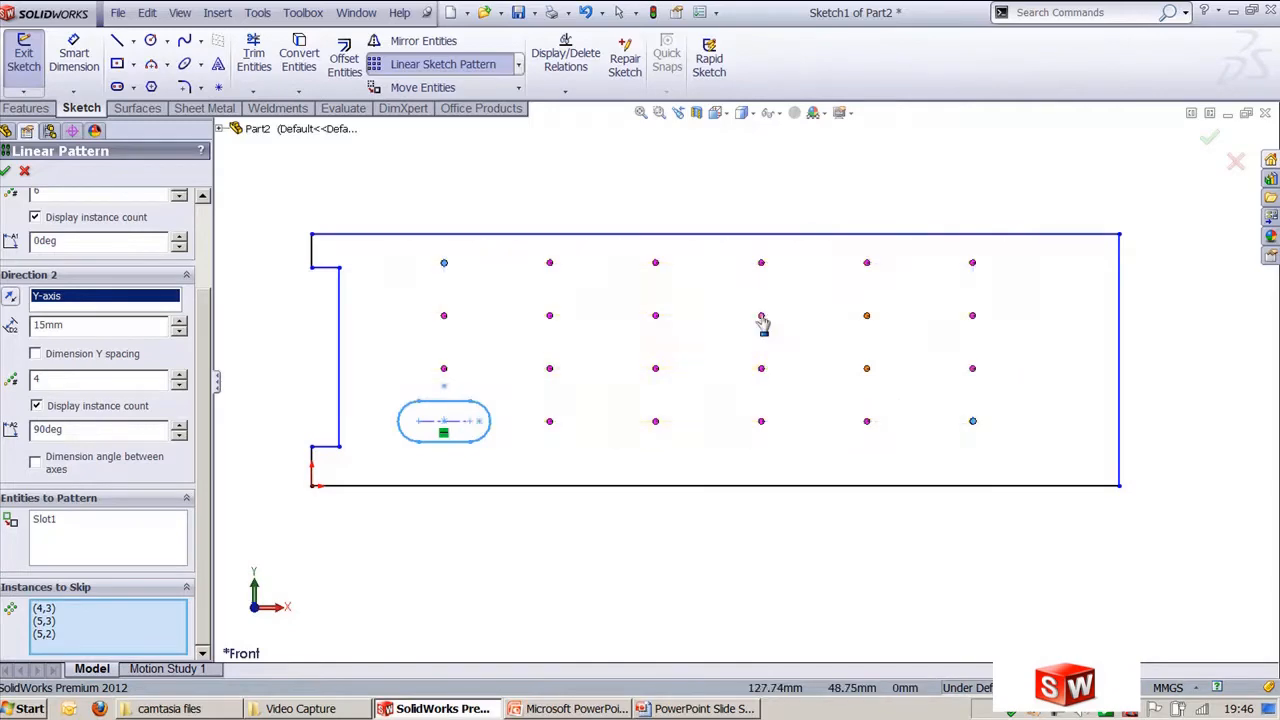
left_click(870, 323)
left_click(872, 376)
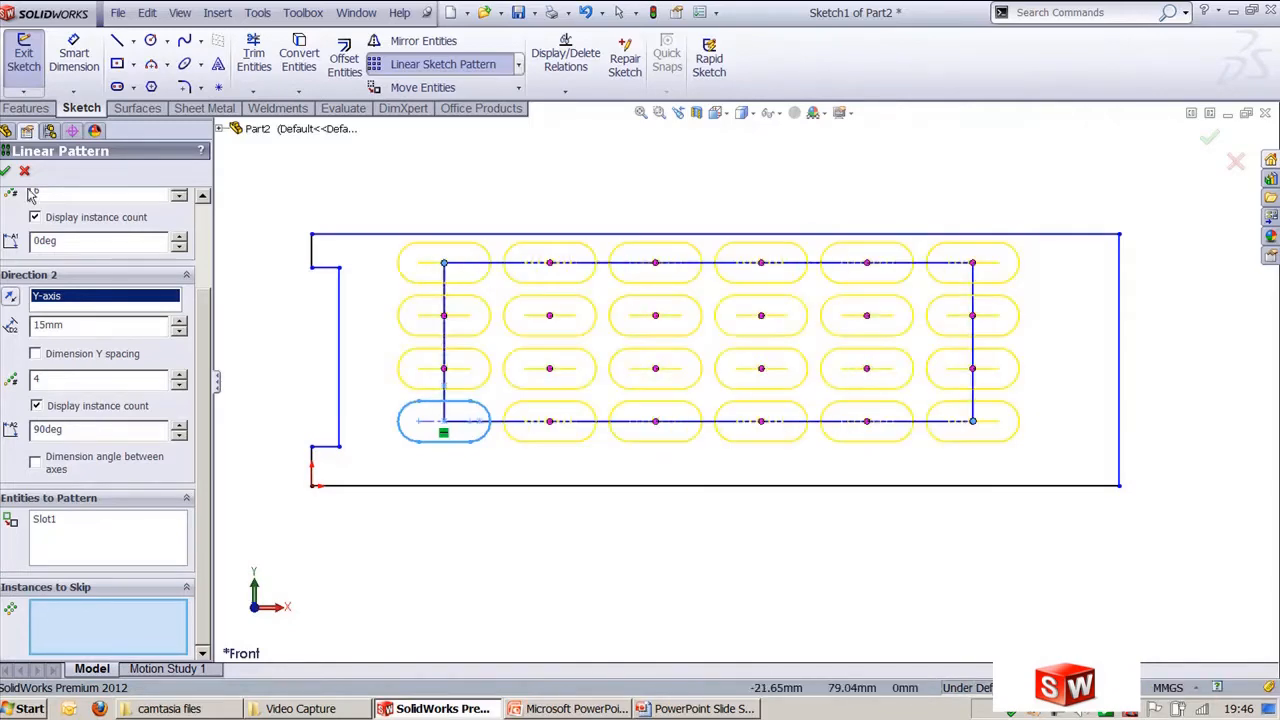
Apply the linear pattern to the sketch as a full grid of 6 by 4 slots.
key("Return")
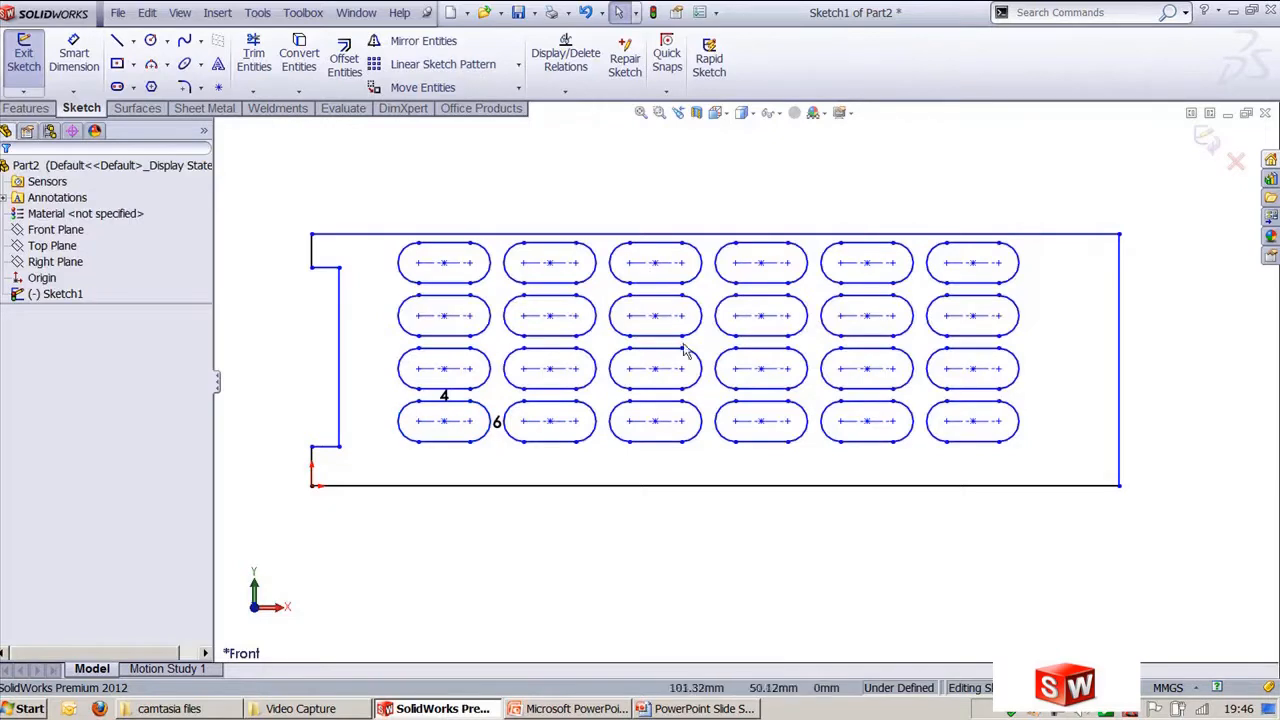
middle_click_drag(697, 528, 711, 566, "ctrl")
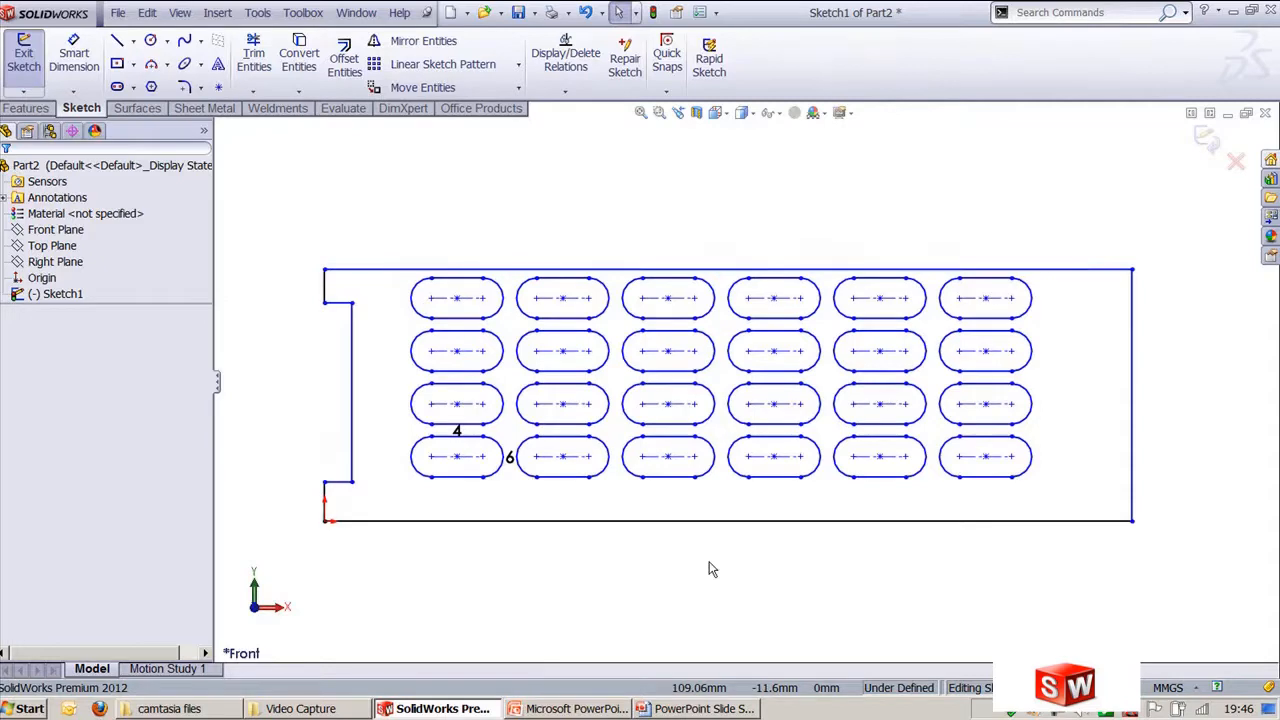
Edit the slot's linear pattern, trying the reversed Direction 2, and set the Direction 1 count to 4 instances.
left_click(460, 286)
left_click(257, 12)
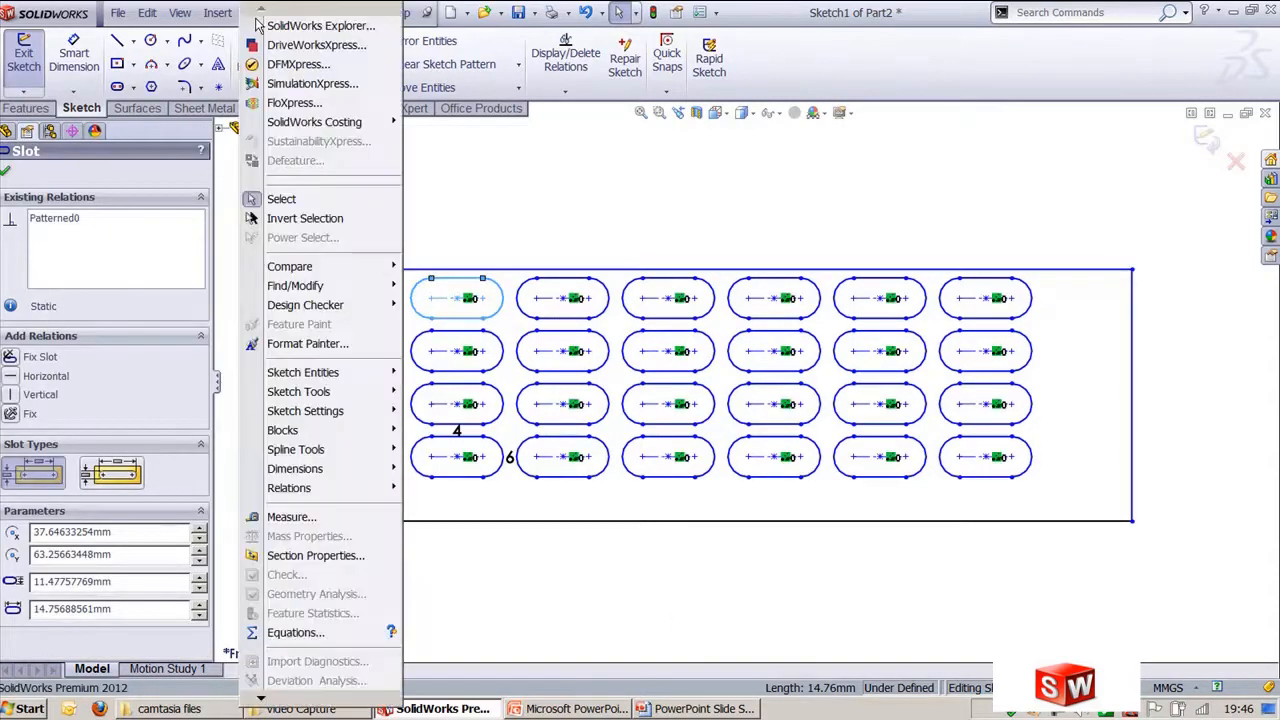
mouse_move(383, 392)
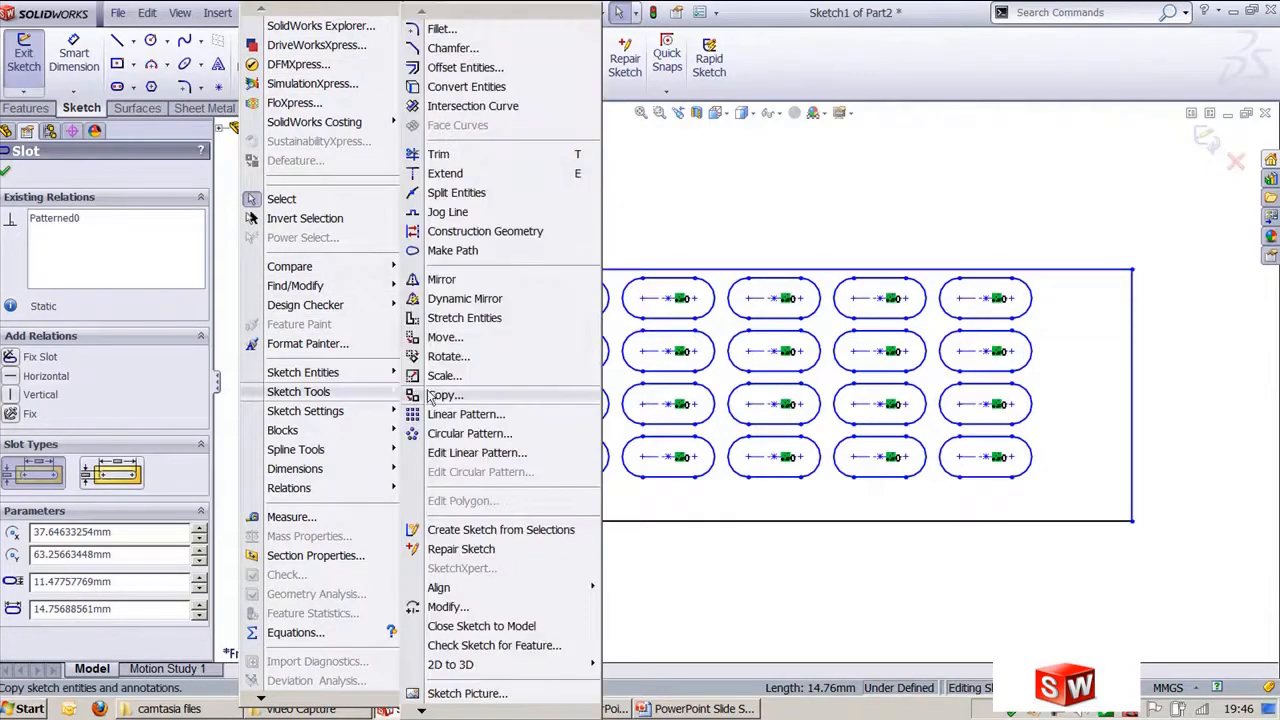
left_click(478, 453)
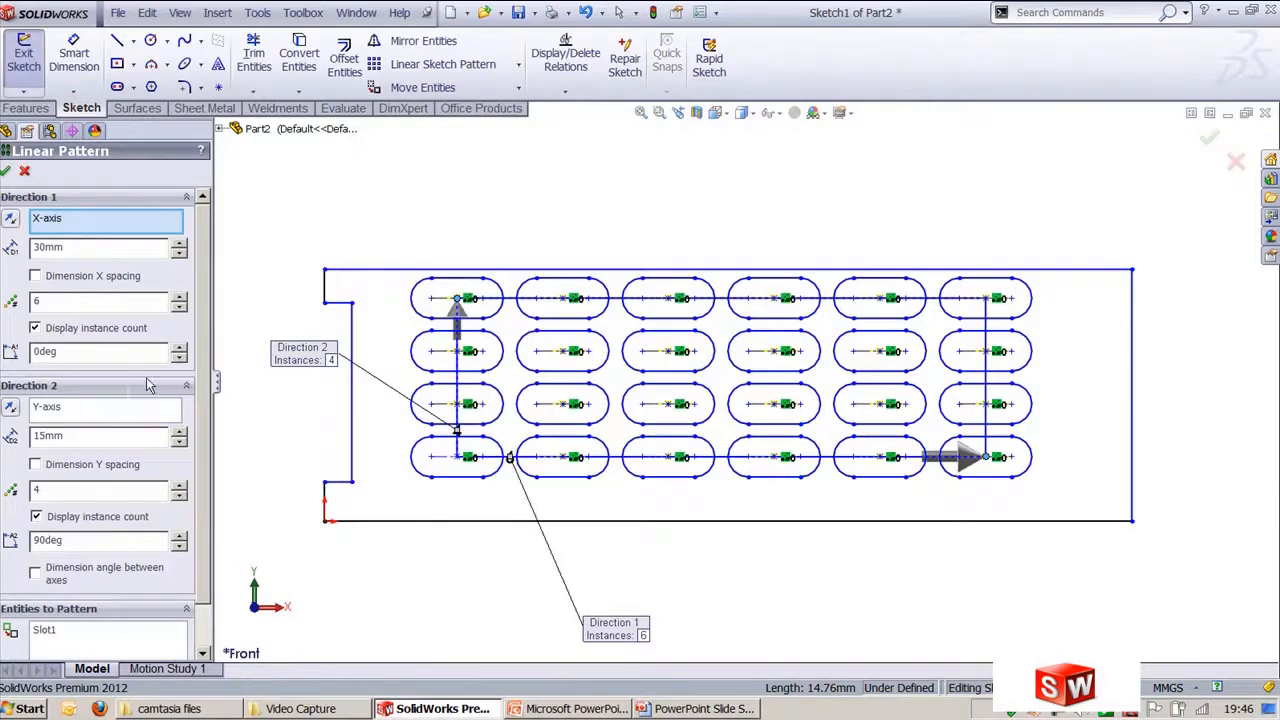
left_click_drag(462, 322, 460, 615)
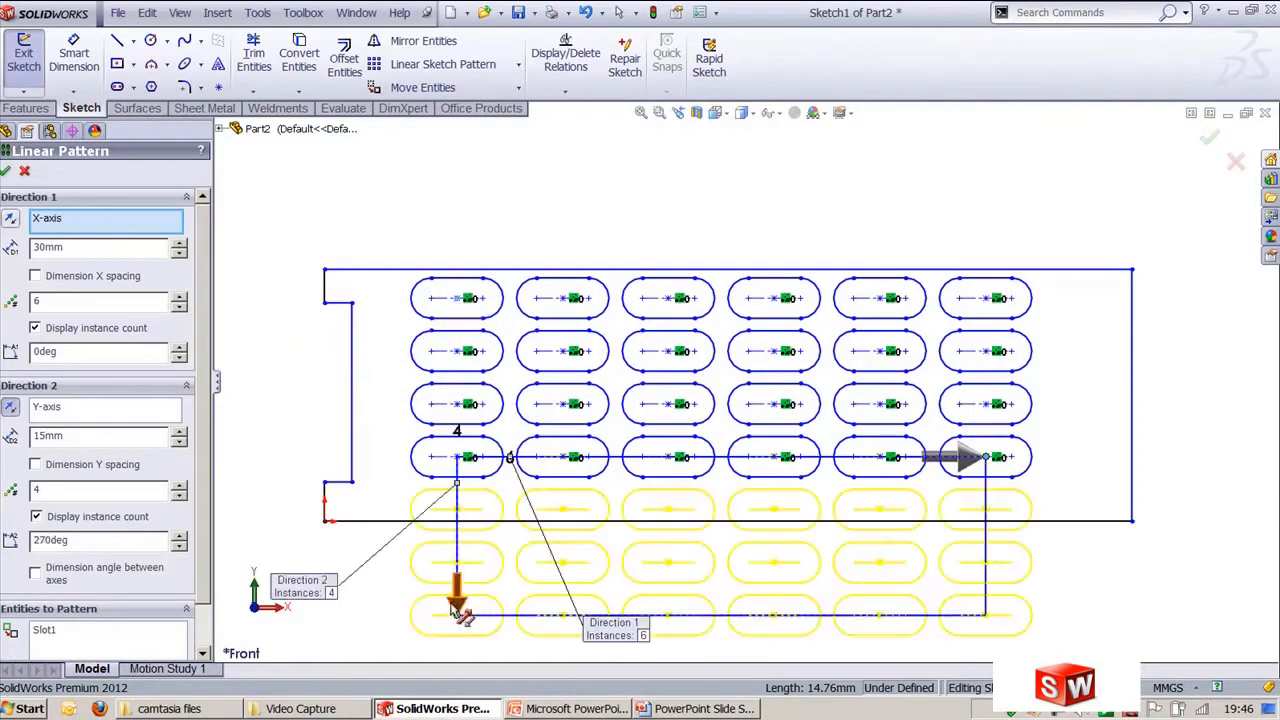
left_click(458, 610)
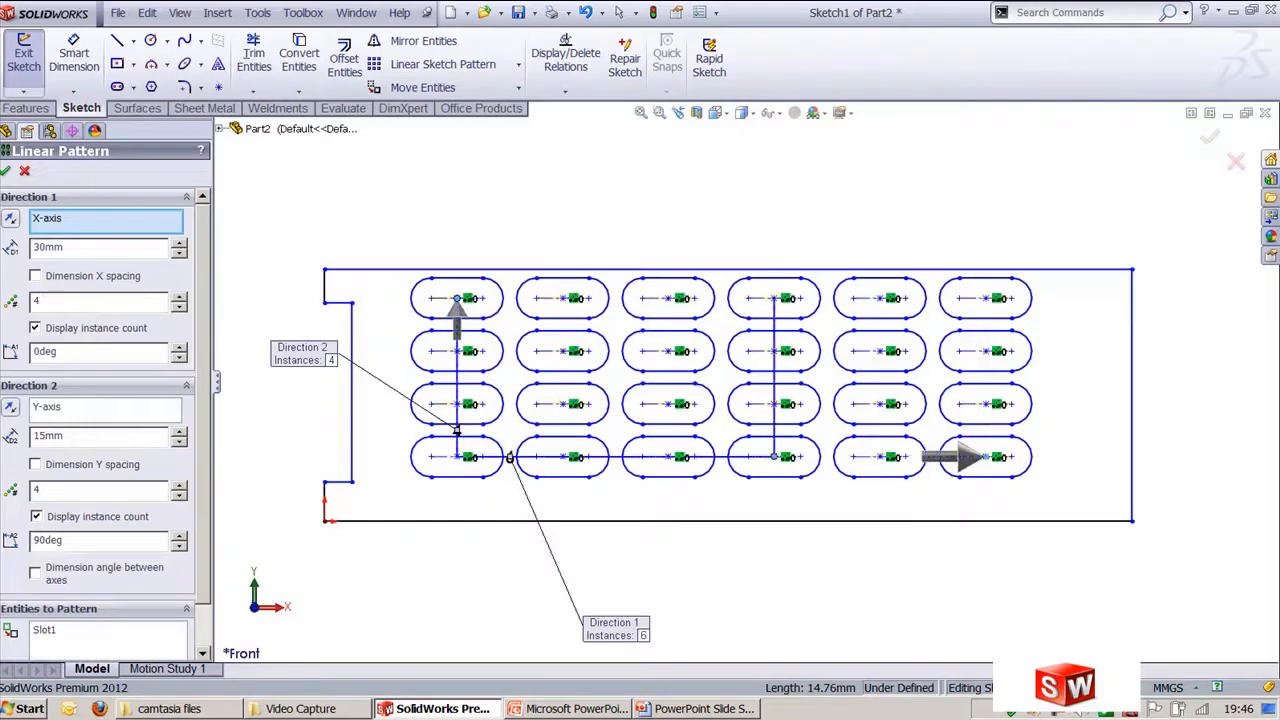
Try a 20 mm Direction 1 spacing, set it back to 30 mm, and apply the edited pattern.
double_click(90, 247)
type("20")
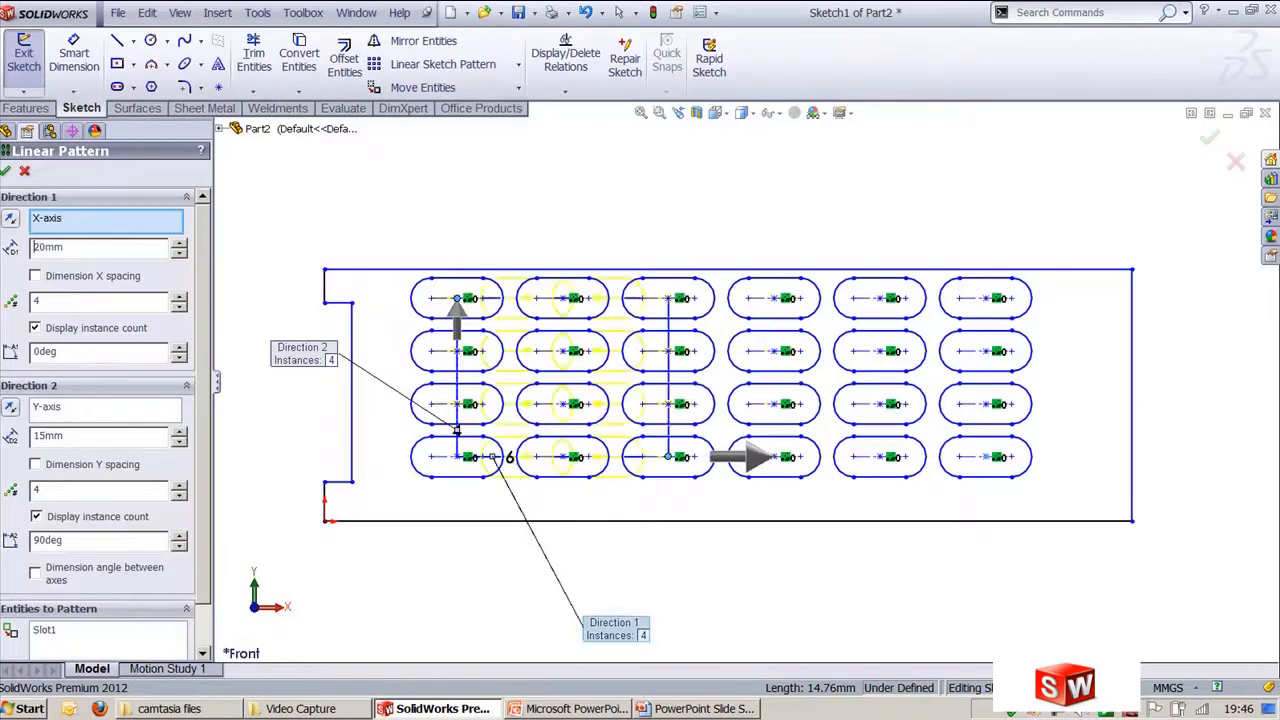
double_click(90, 247)
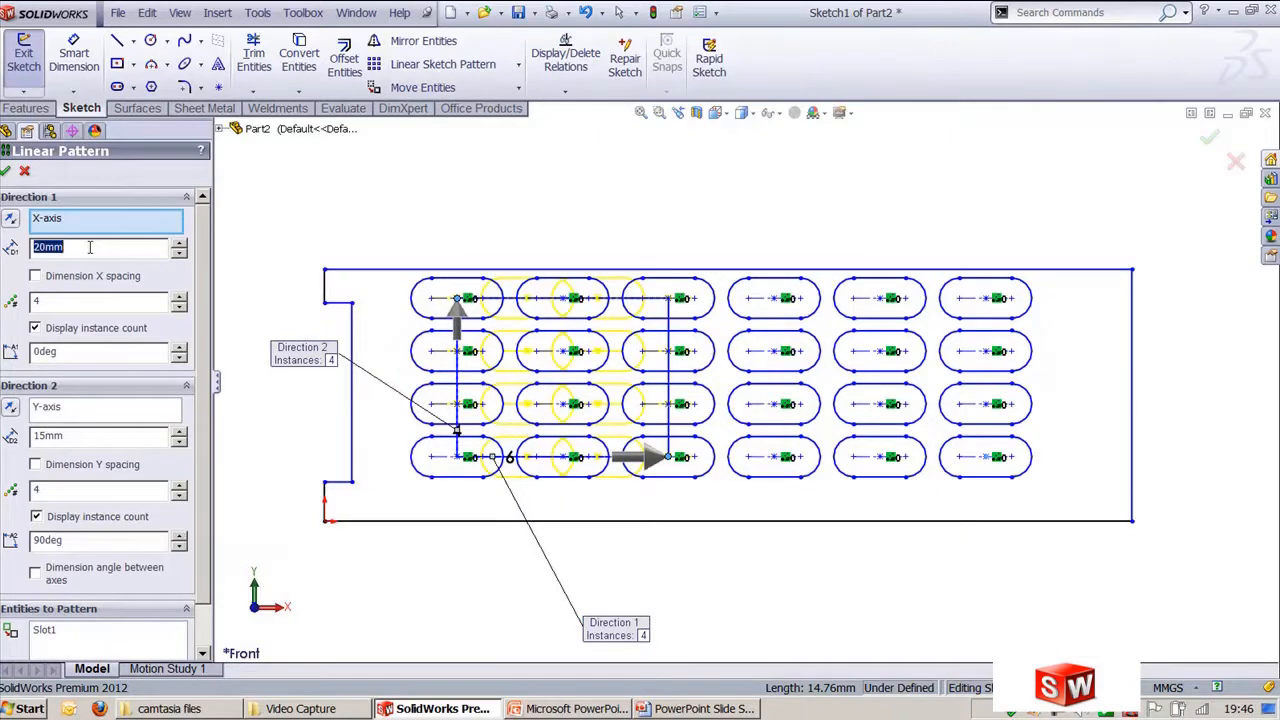
type("30")
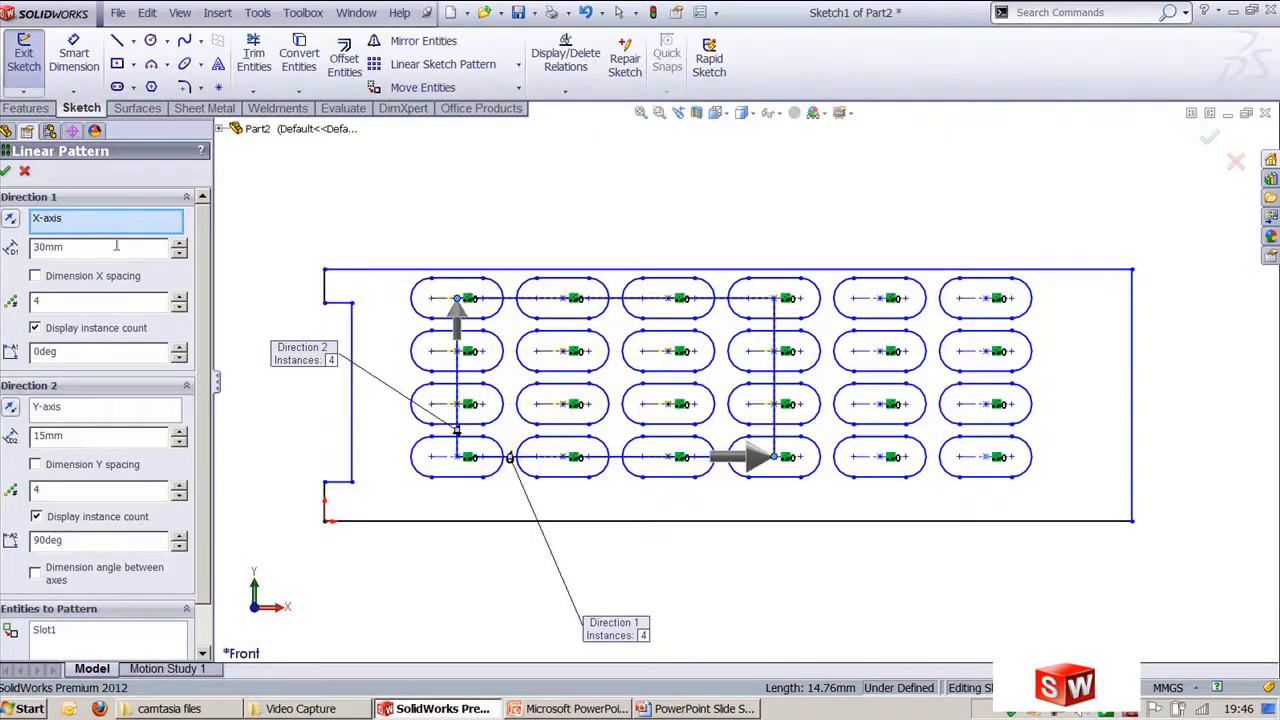
left_click(6, 170)
Delete the whole plate profile and all patterned slots from the sketch.
key("f")
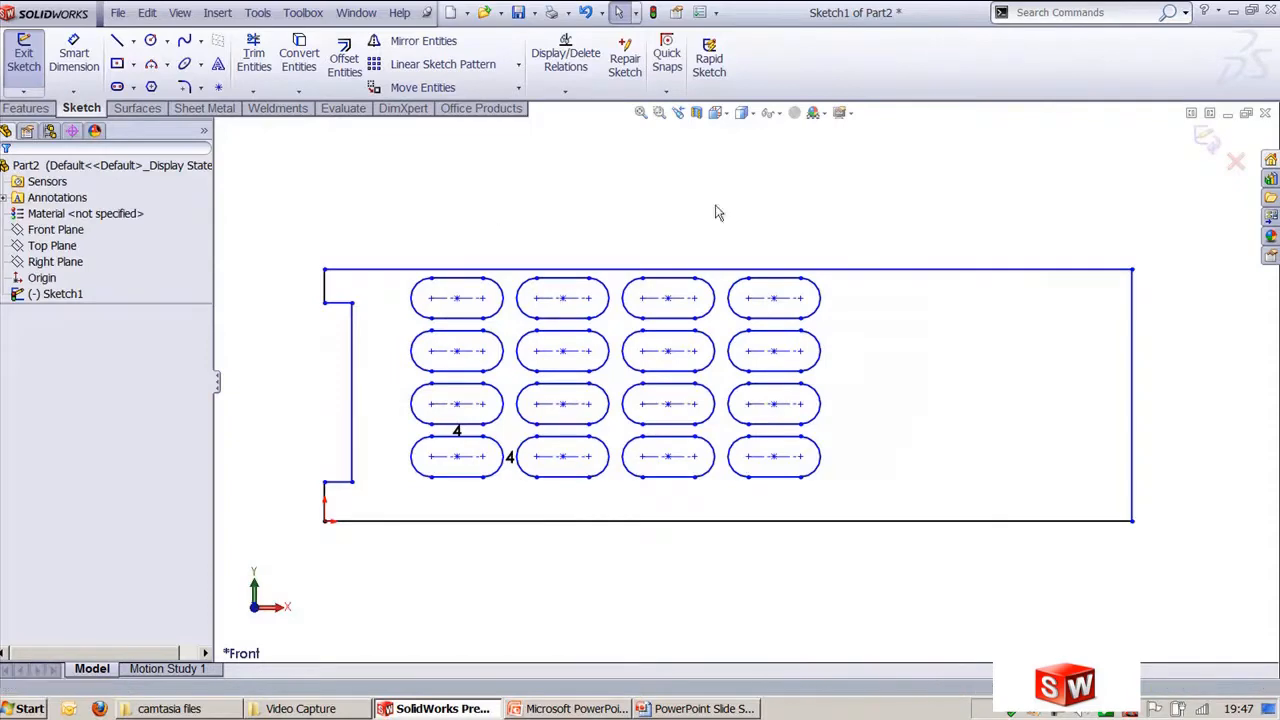
mouse_move(436, 208)
left_mouse_down()
mouse_move(903, 471)
mouse_move(1140, 556)
left_mouse_up()
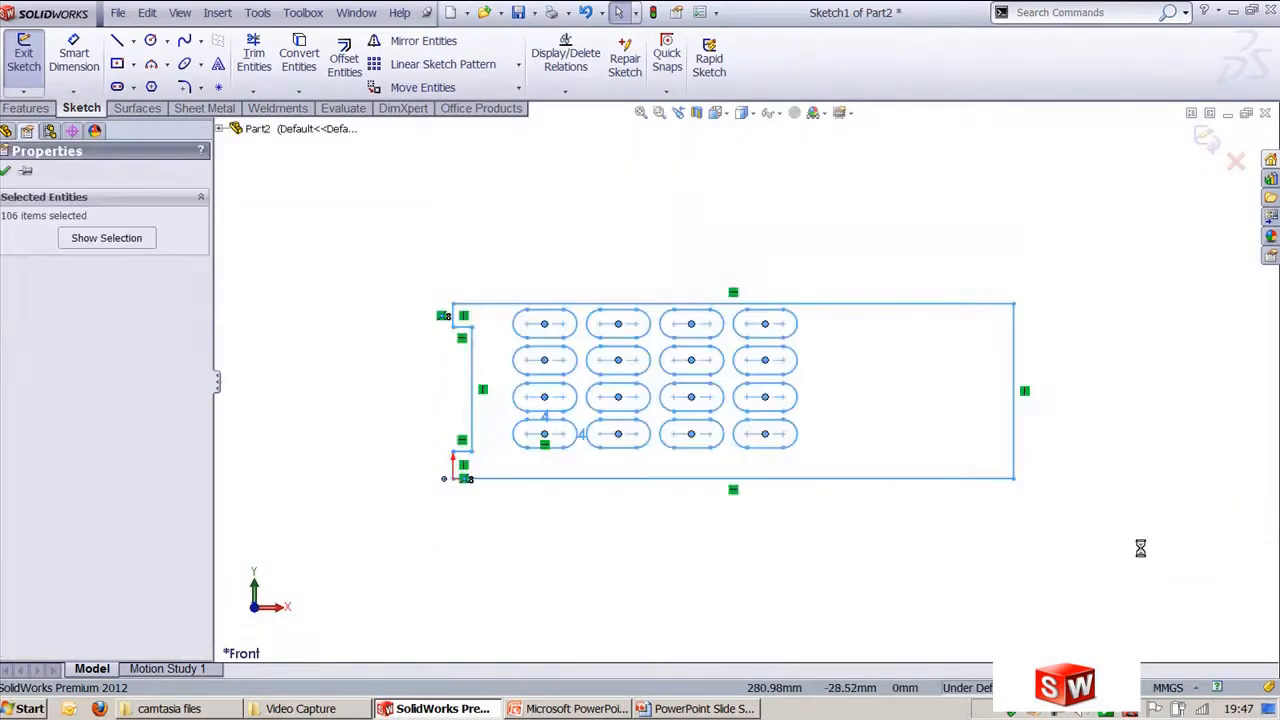
key("Delete")
left_click(478, 296)
Sketch a circle centred on the origin with a radius of about 86 mm.
key("f")
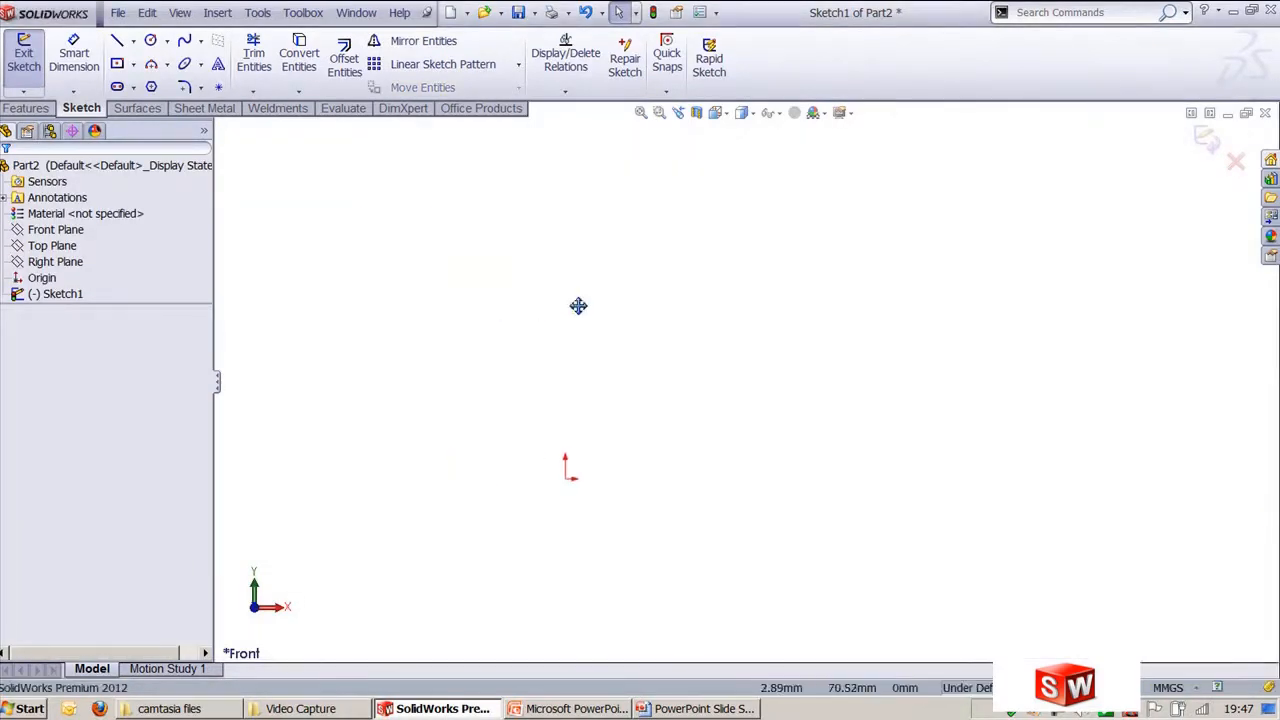
left_click(150, 41)
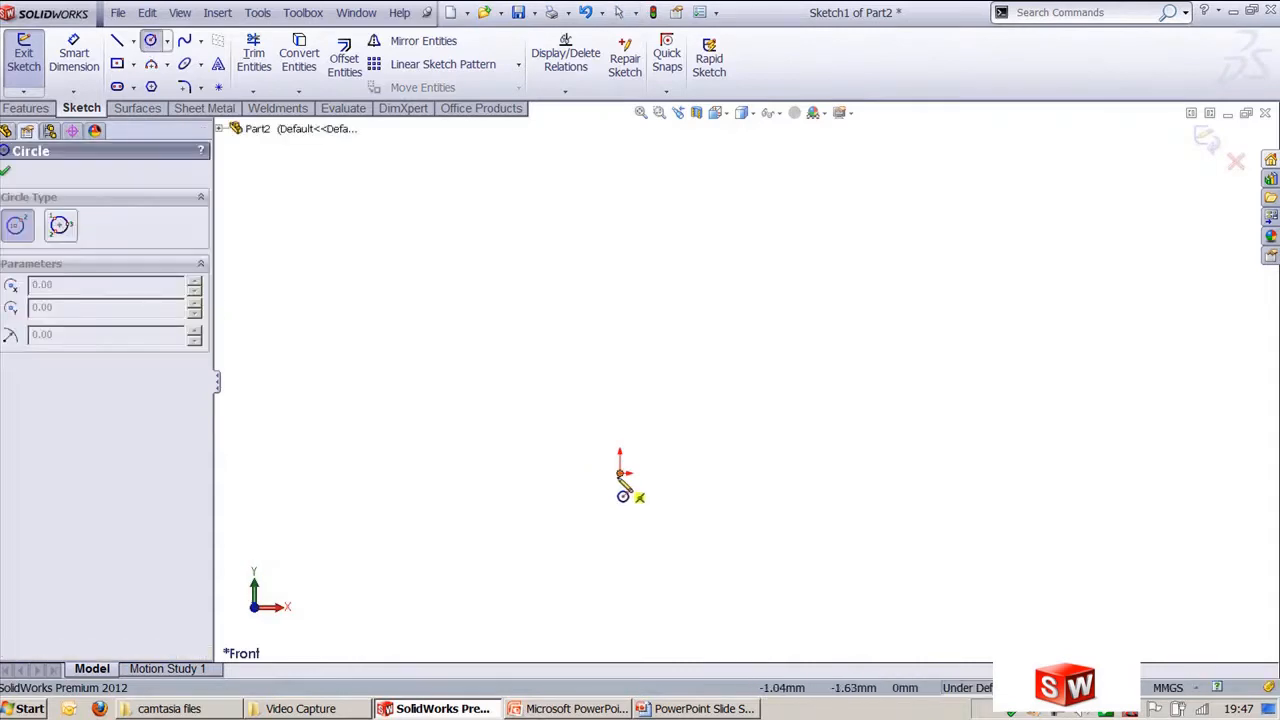
left_click(623, 471)
left_click(830, 532)
key("f")
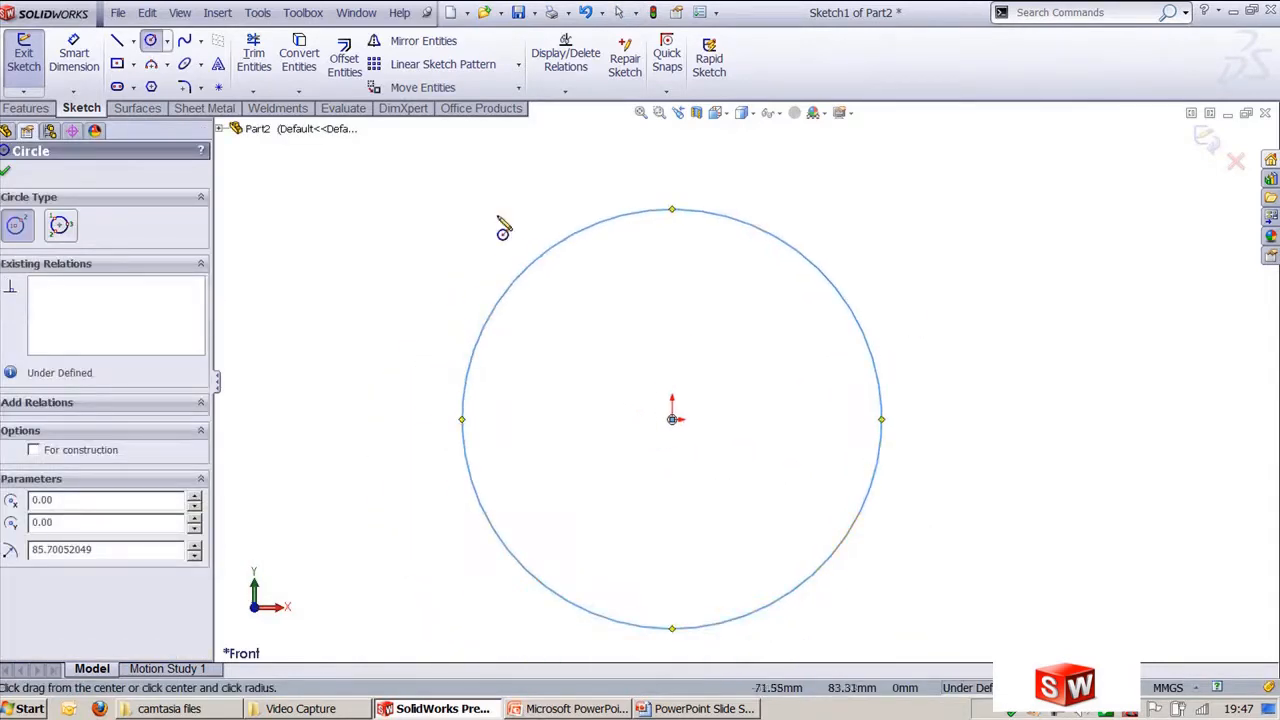
key("Escape")
Sketch two roughly parallel three-point arcs from the top of the circle inward, the first with a radius of about 90 mm.
left_click(167, 64)
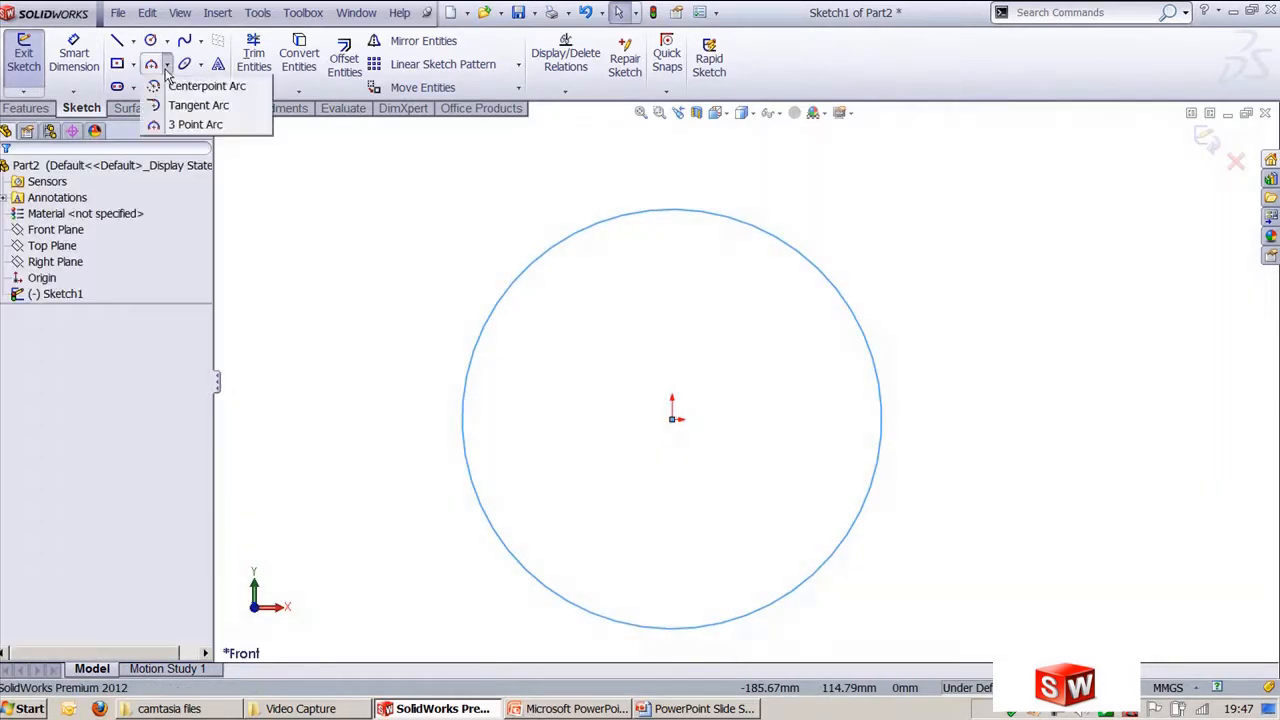
left_click(186, 124)
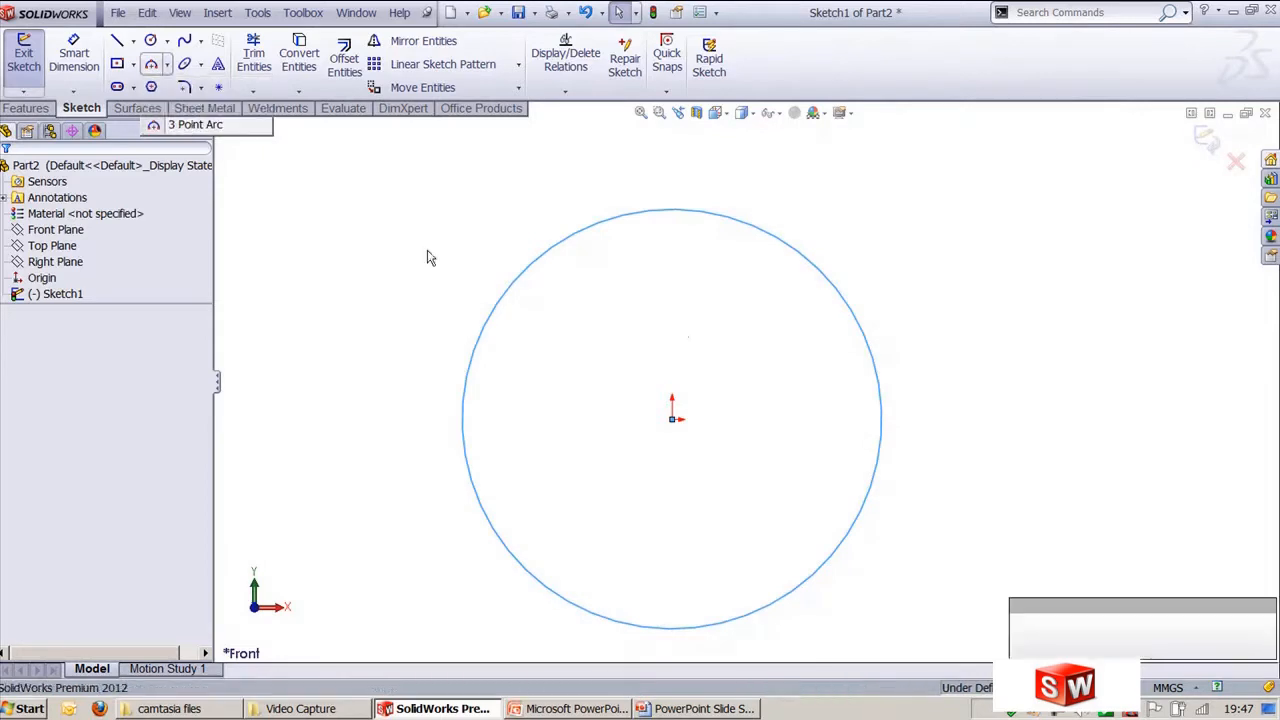
left_click(636, 215)
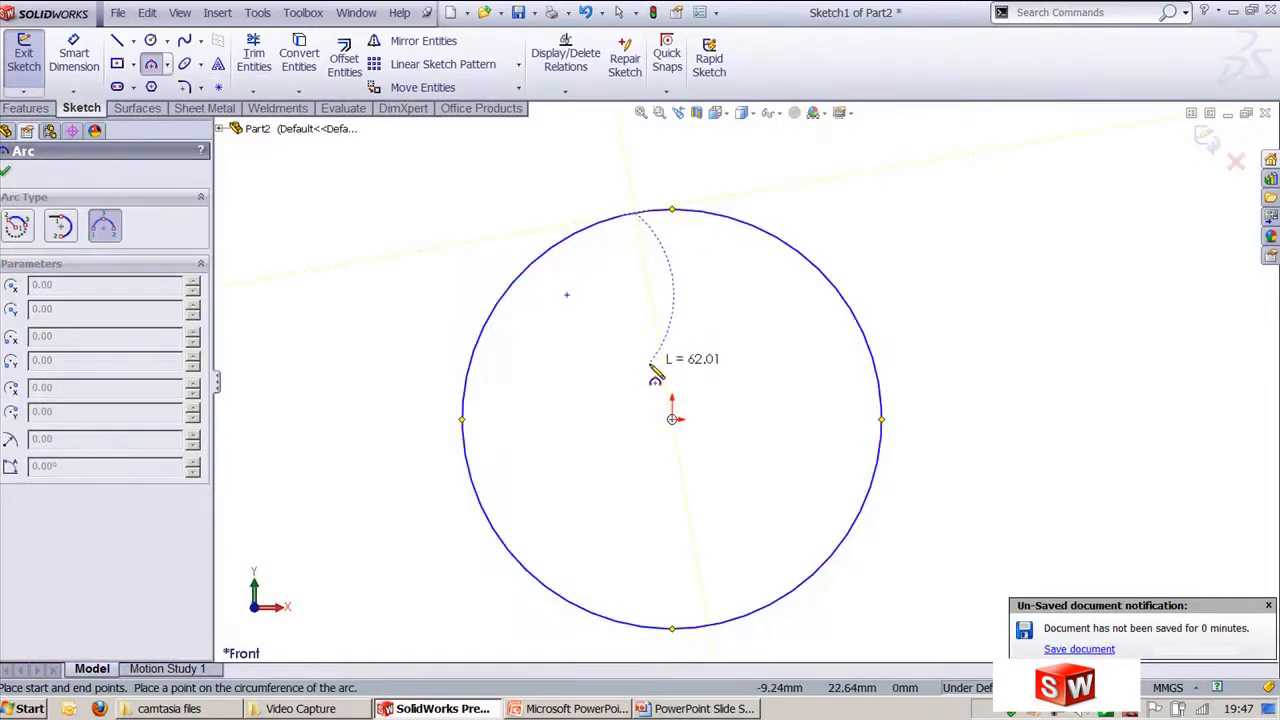
left_click(650, 364)
left_click(637, 318)
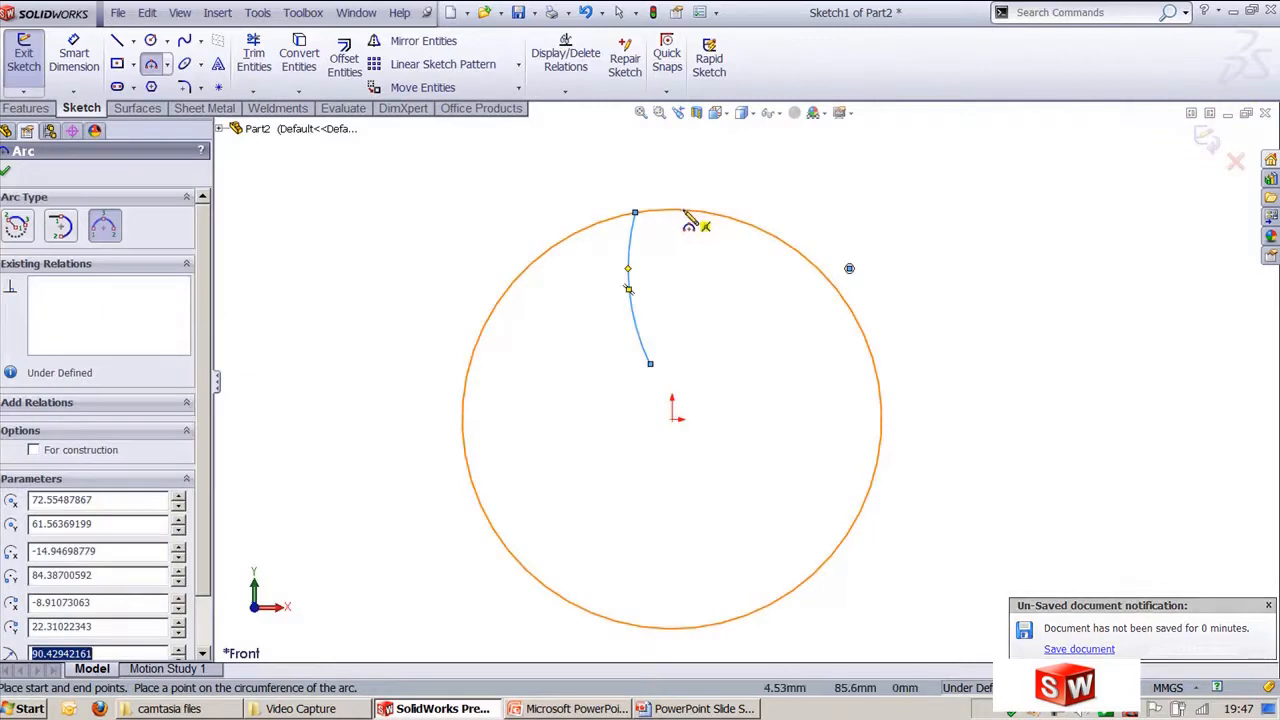
left_click(684, 212)
left_click(693, 356)
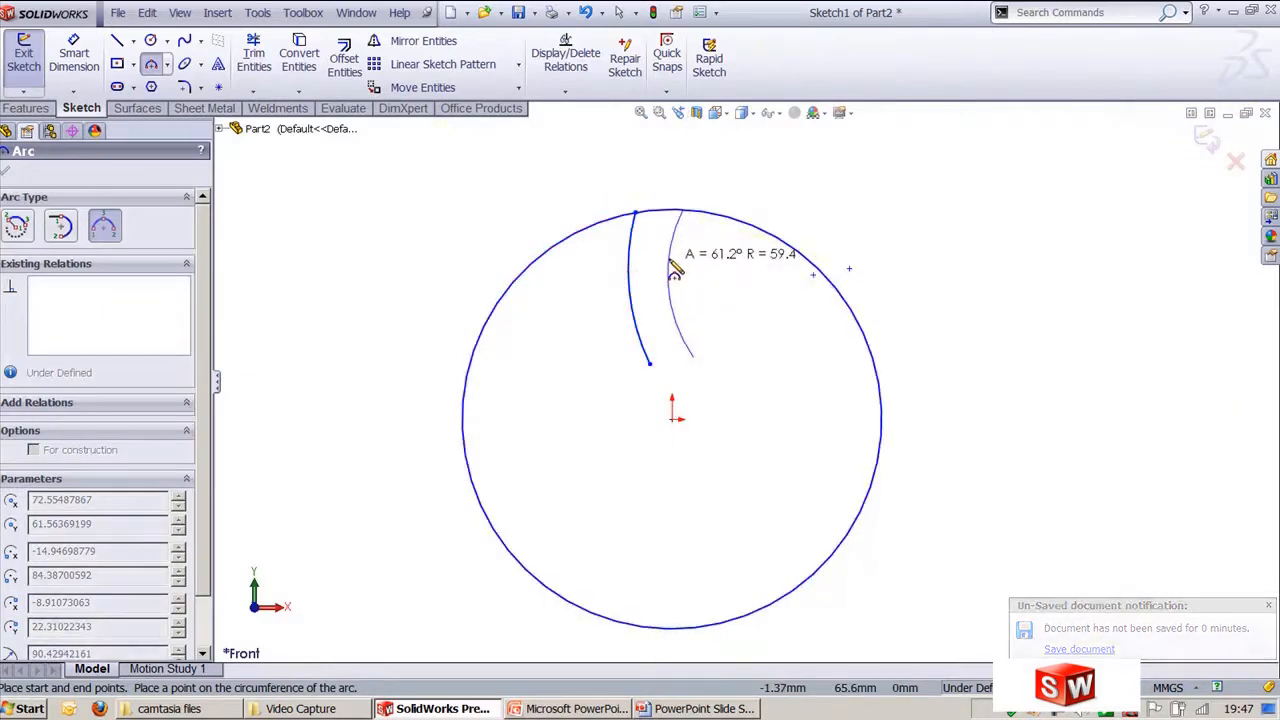
left_click(677, 266)
key("Escape")
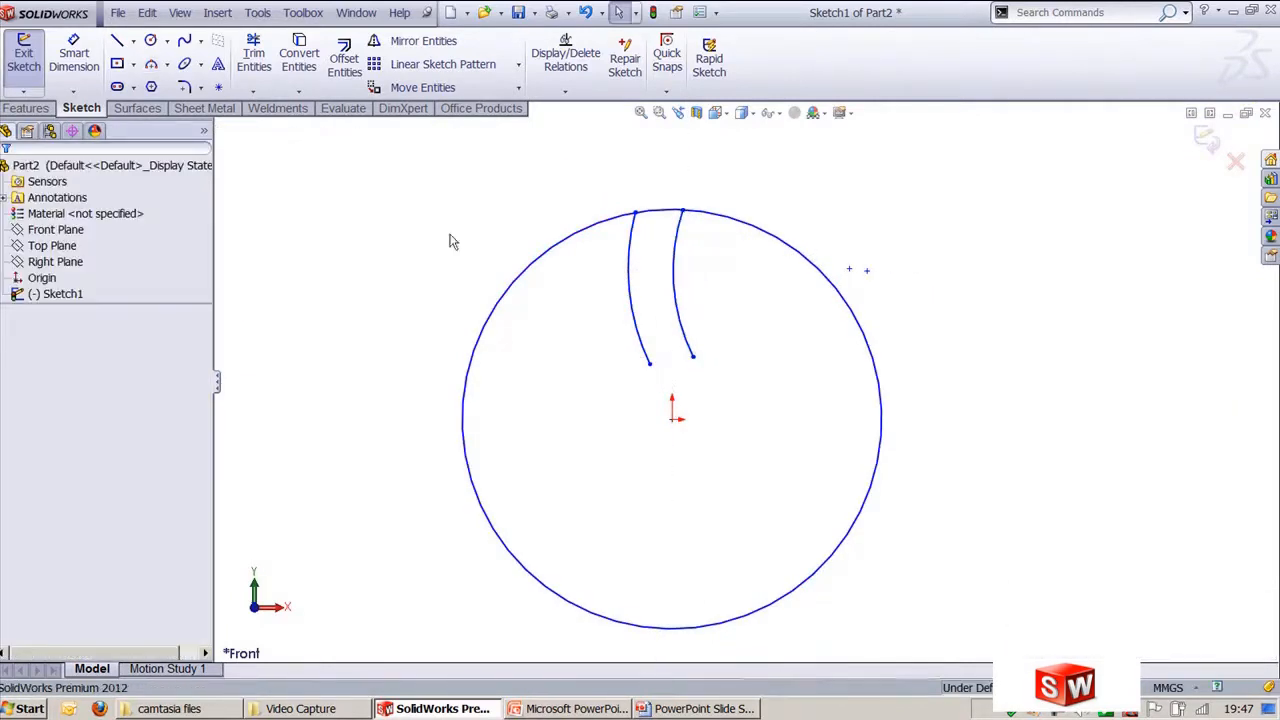
Sketch an inner circle of about 48 mm radius centred on the origin, crossing the lower parts of both arcs.
left_click(150, 40)
left_click(672, 427)
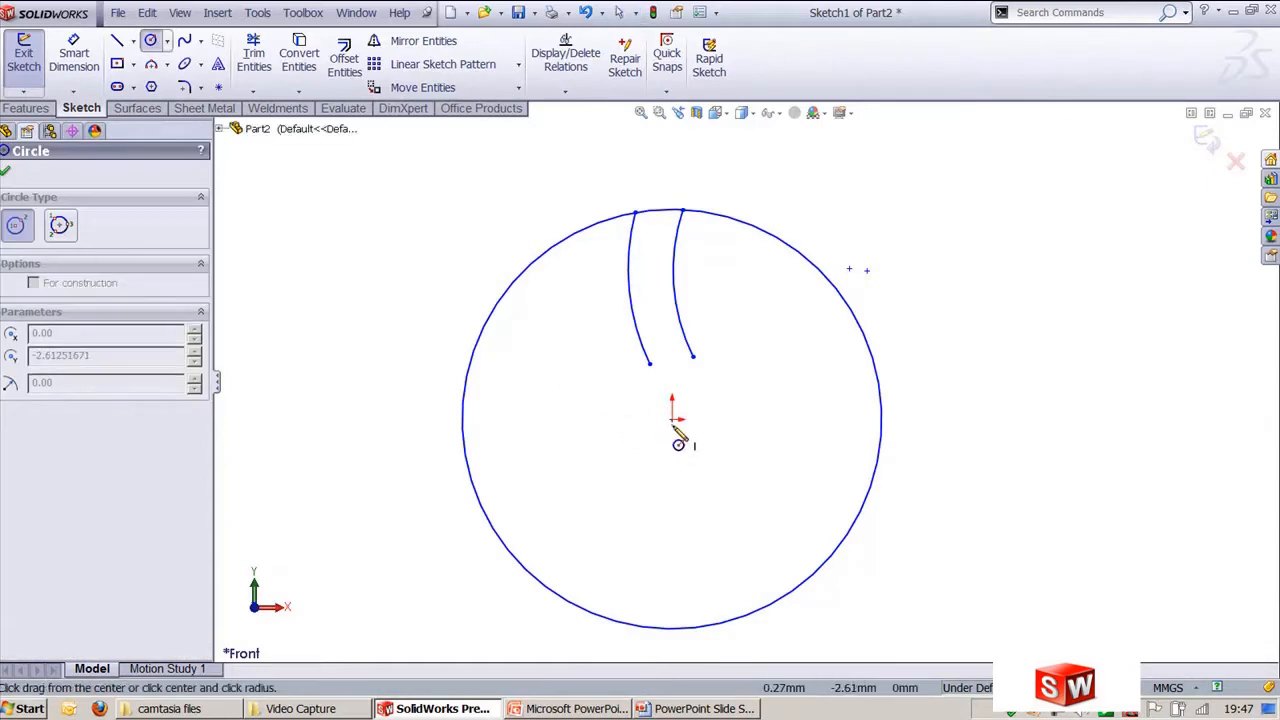
key("Escape")
key("Return")
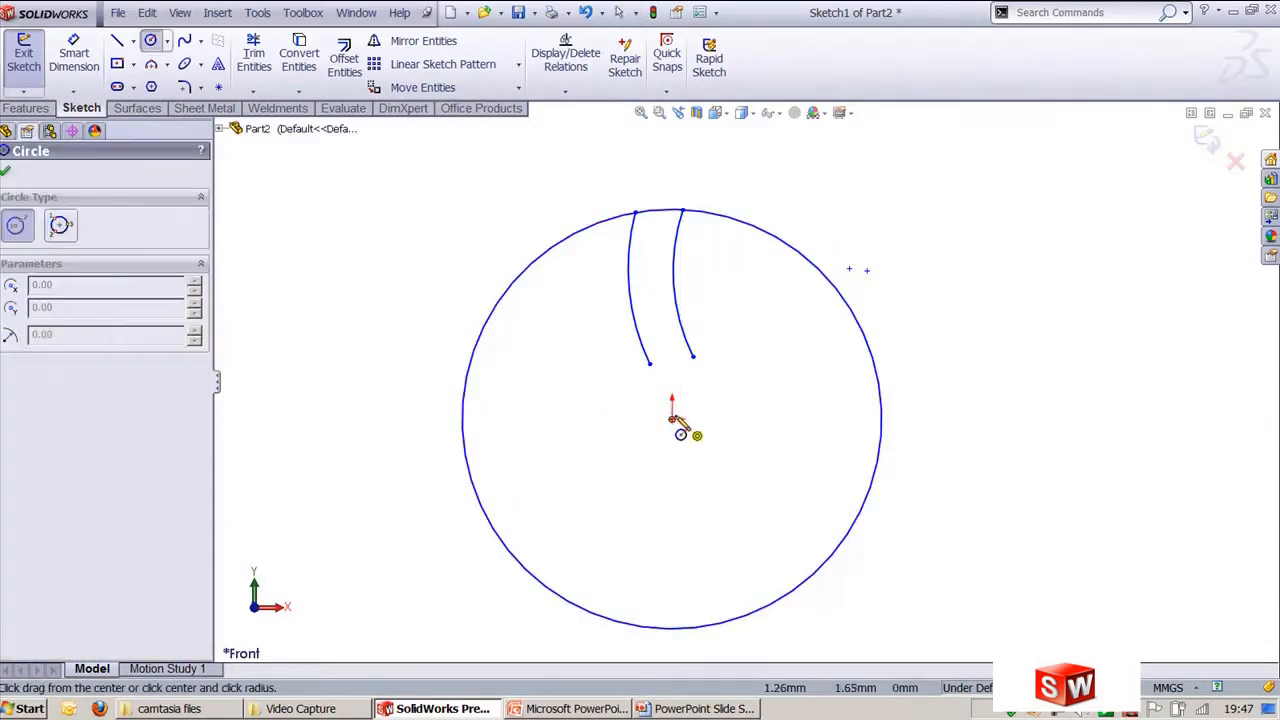
left_click(672, 418)
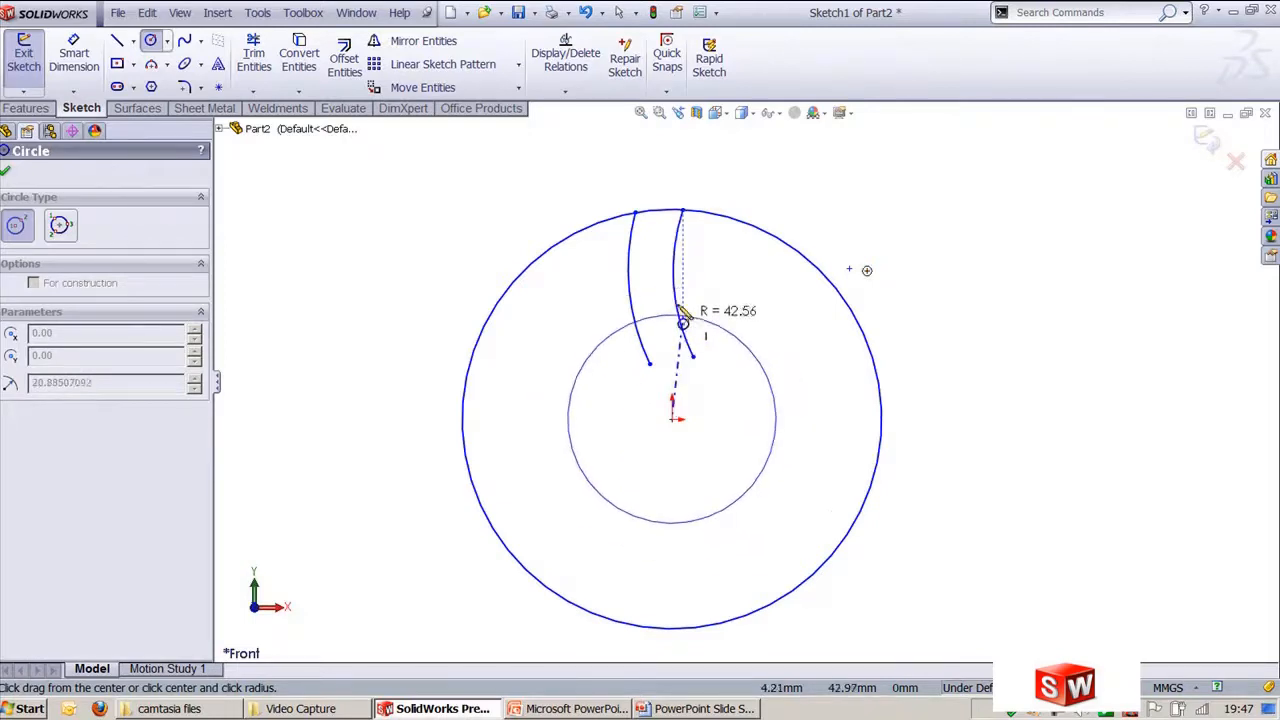
left_click(677, 303)
key("Escape")
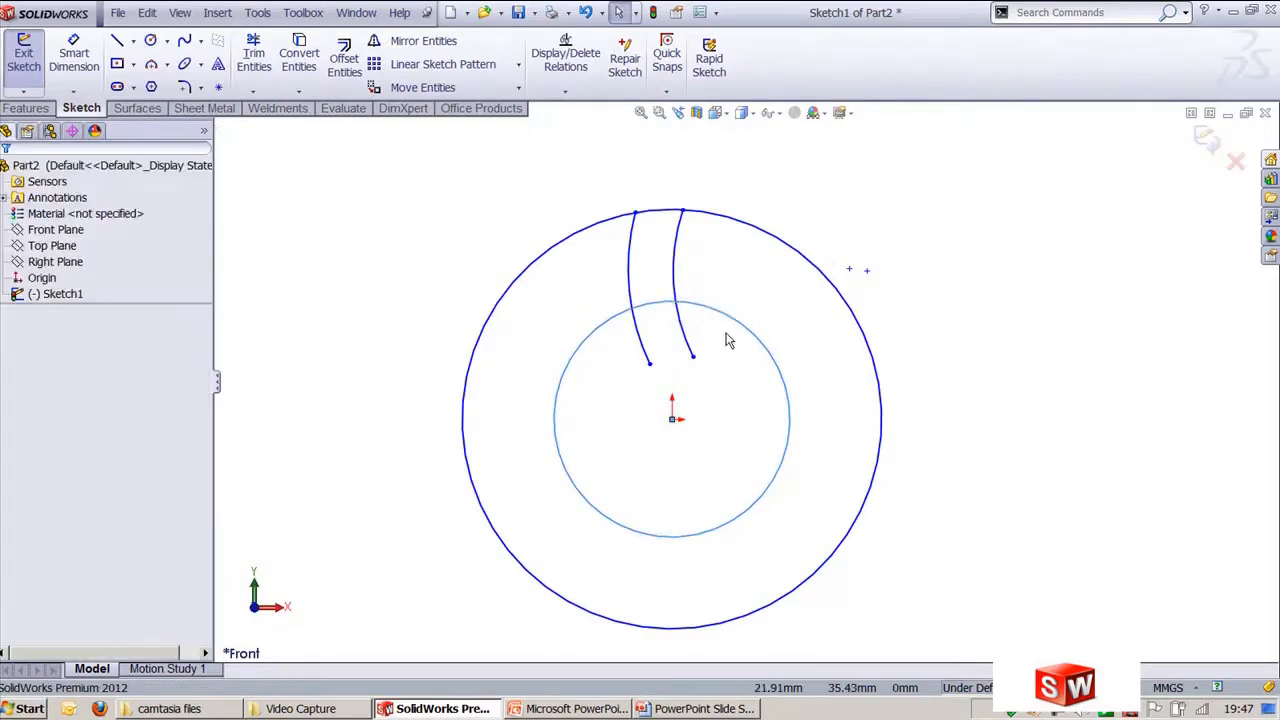
Trim the inner circle and the arcs' lower ends, leaving a closed curved notch at the top of the outer circle.
key("t")
mouse_move(710, 314)
left_mouse_down()
mouse_move(643, 337)
mouse_move(785, 323)
left_mouse_up()
key("Escape")
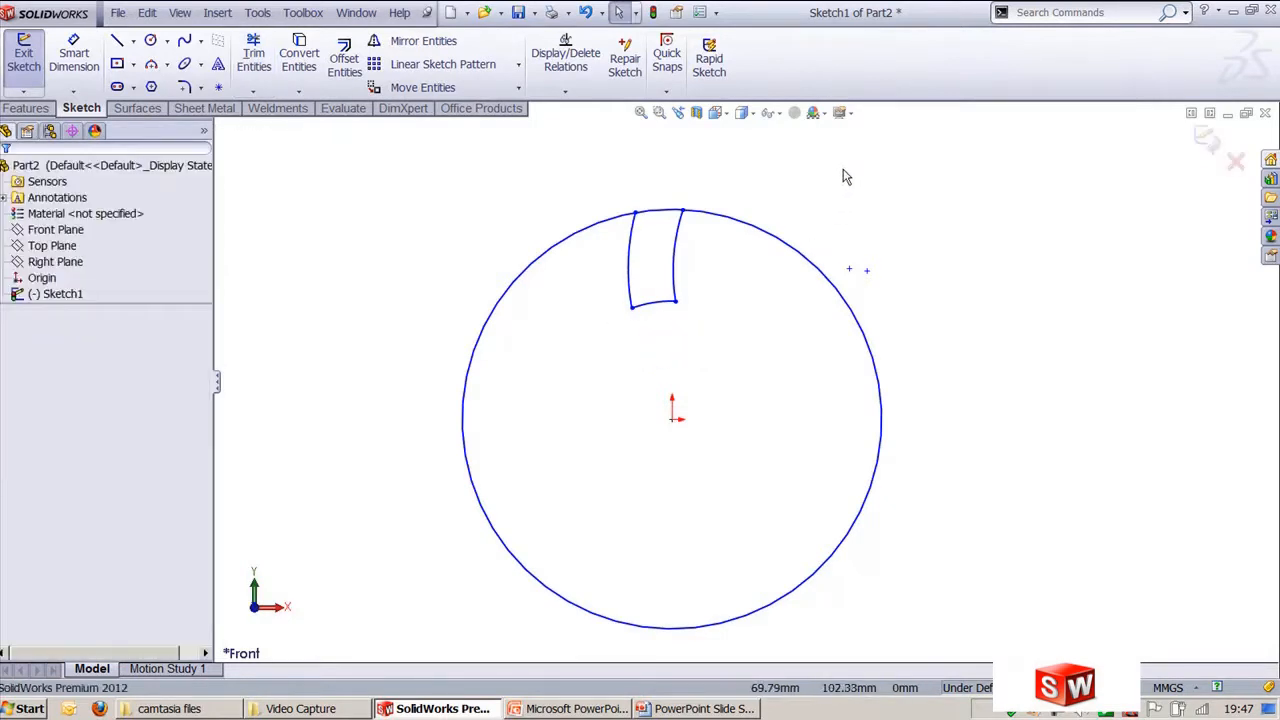
Start a circular sketch pattern of the notch's three arcs, using the large circle's centre as the pattern centre.
left_click_drag(598, 188, 714, 329)
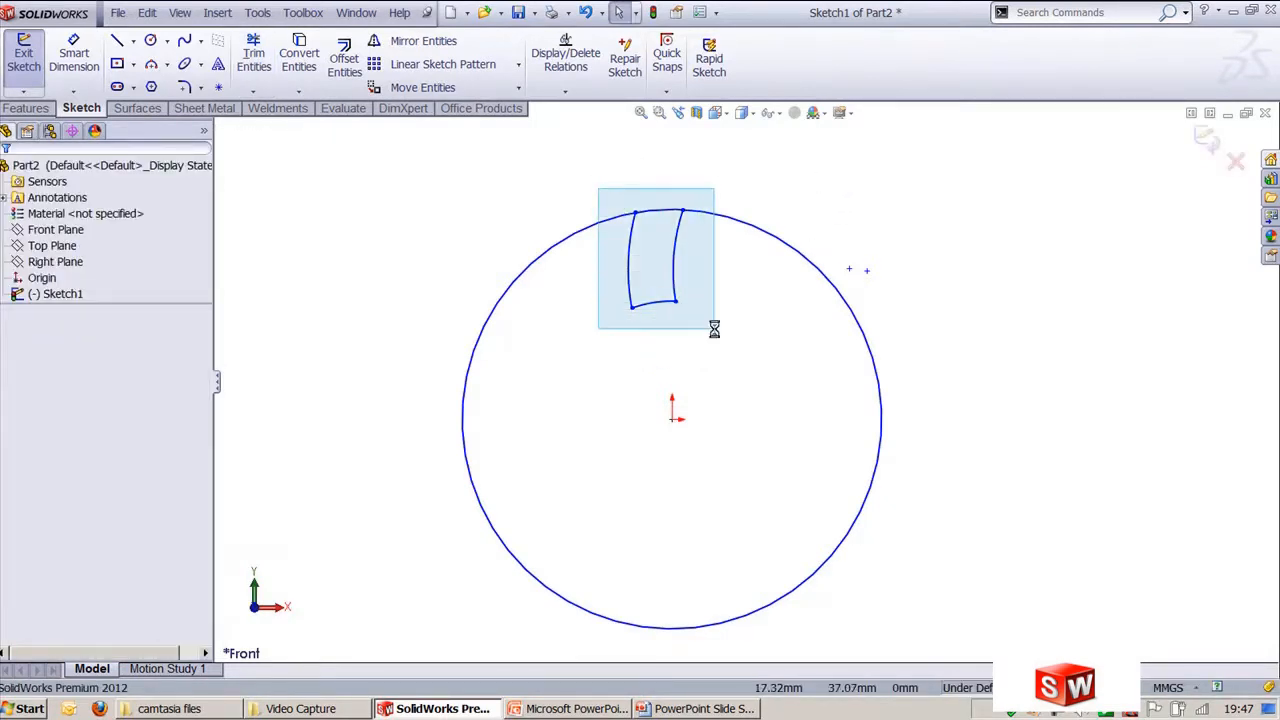
left_click(520, 65)
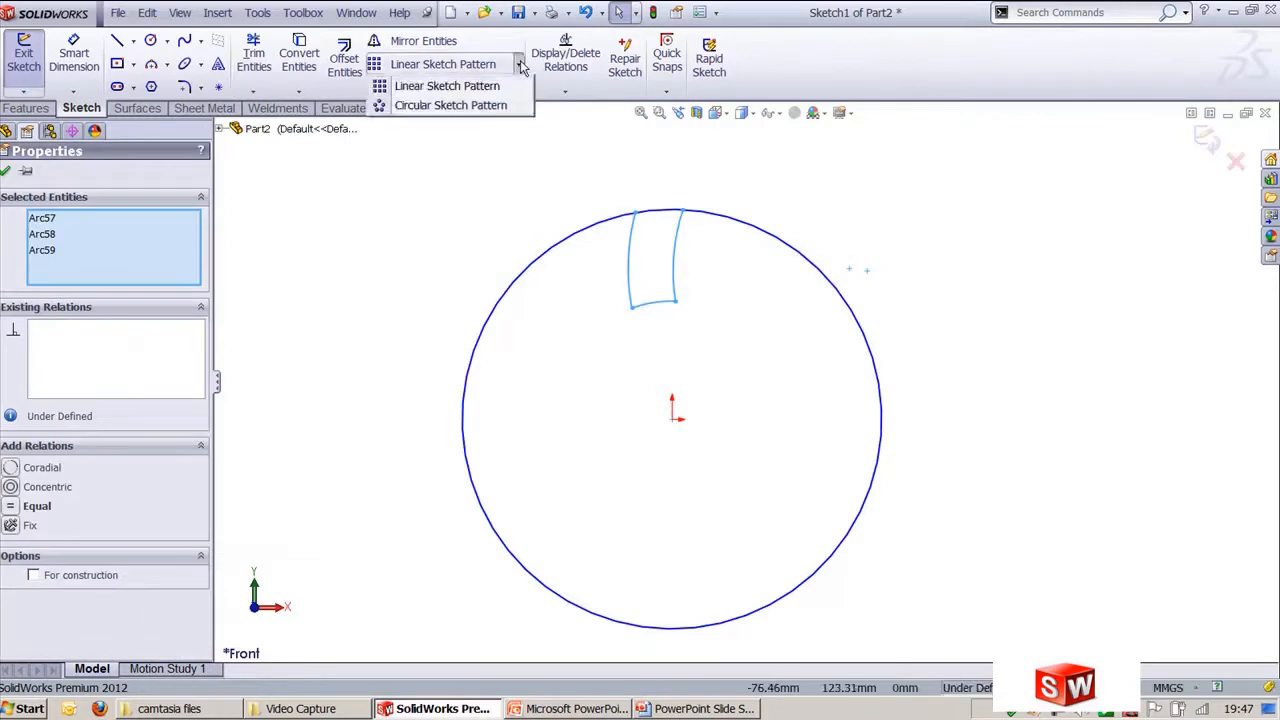
left_click(470, 105)
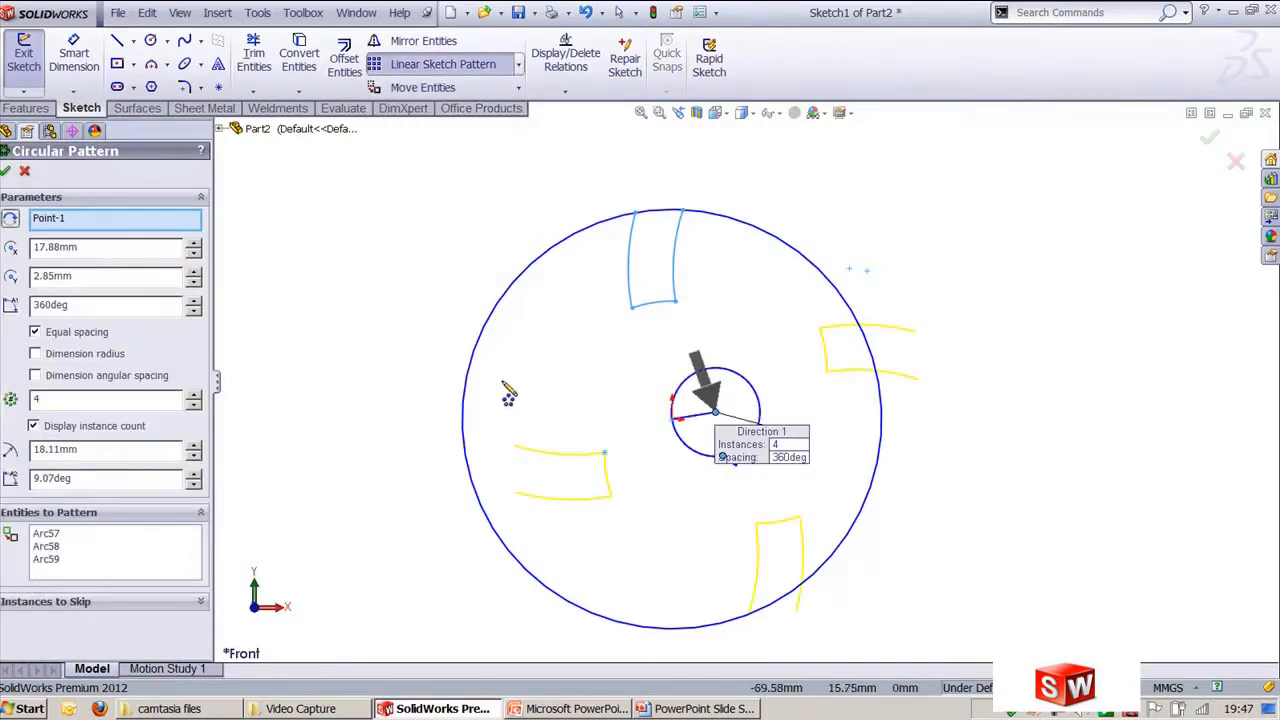
left_click(86, 217)
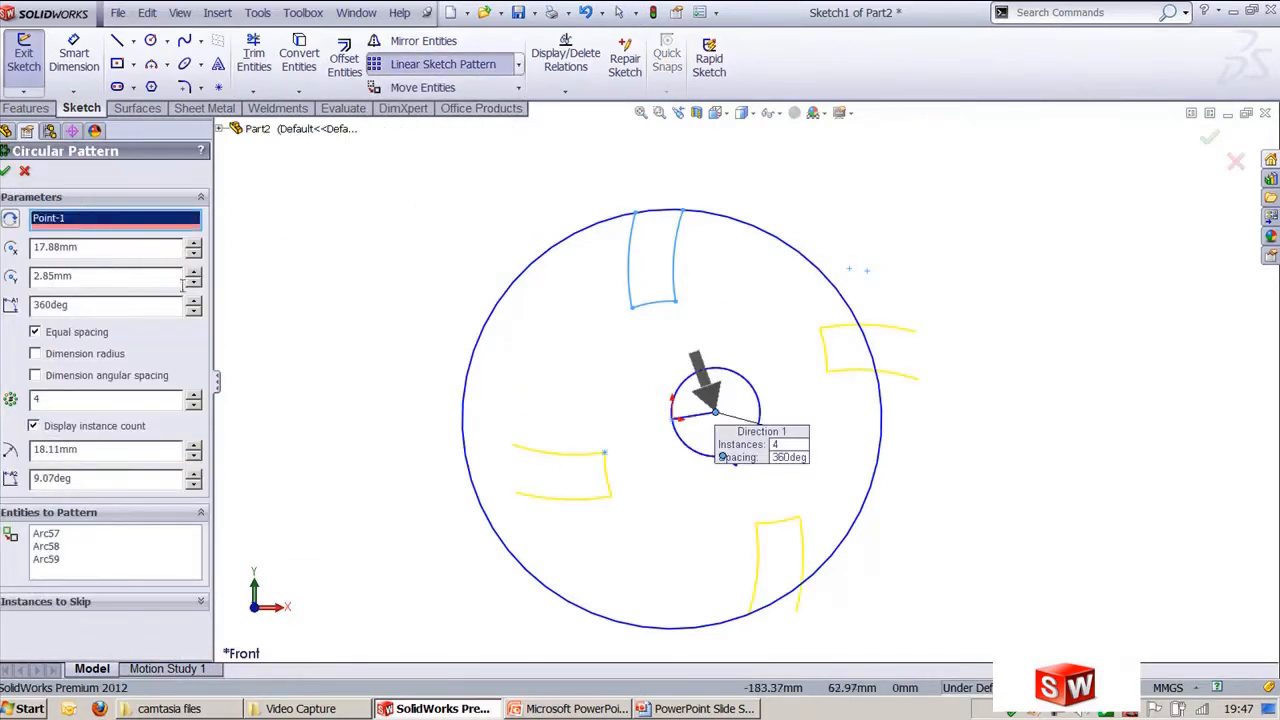
left_click(673, 419)
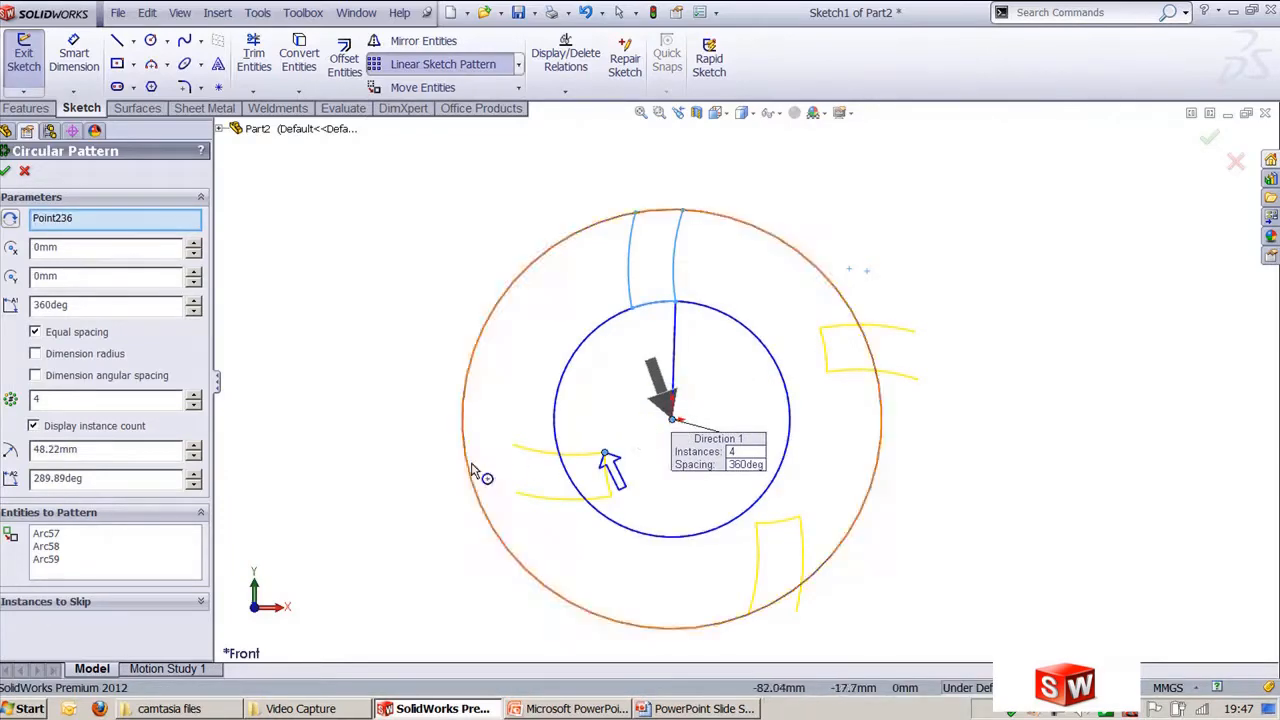
Enable Dimension radius for the circular pattern, keeping equal spacing over 360 degrees, and set the count to 6 instances.
scroll(660, 450, "down", 5)
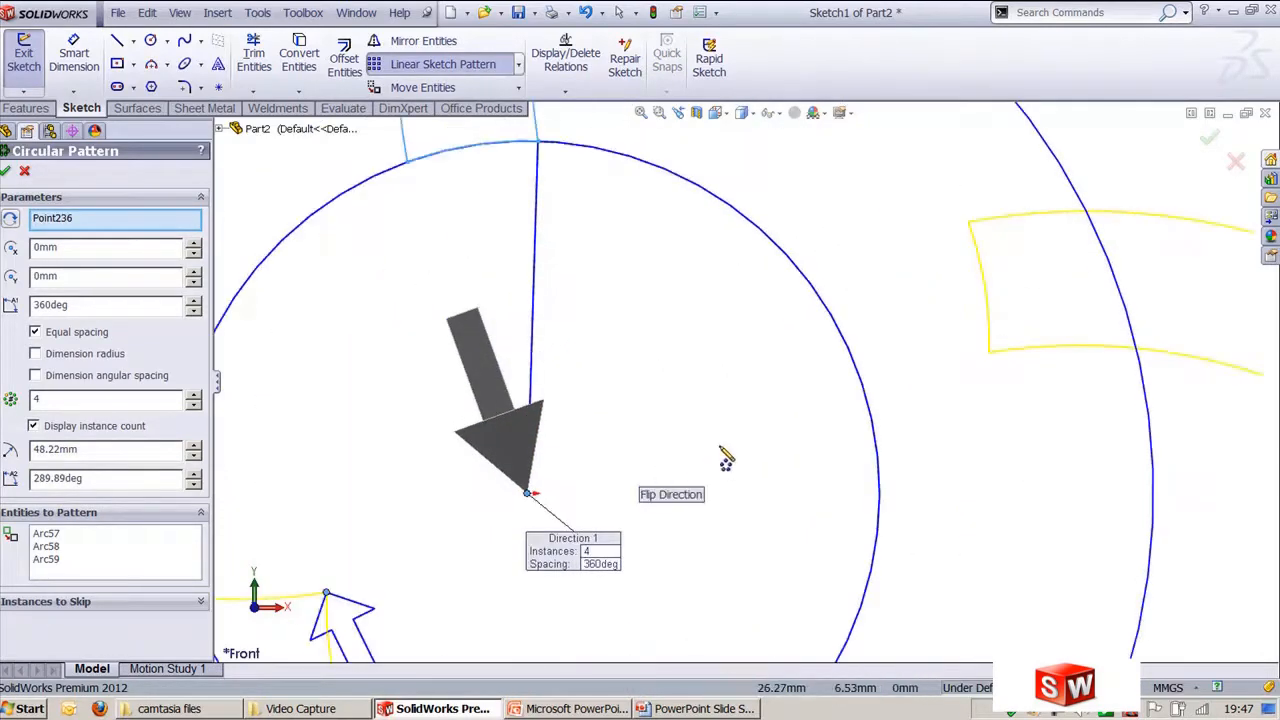
scroll(720, 447, "up", 5)
middle_click_drag(685, 432, 749, 411, "ctrl")
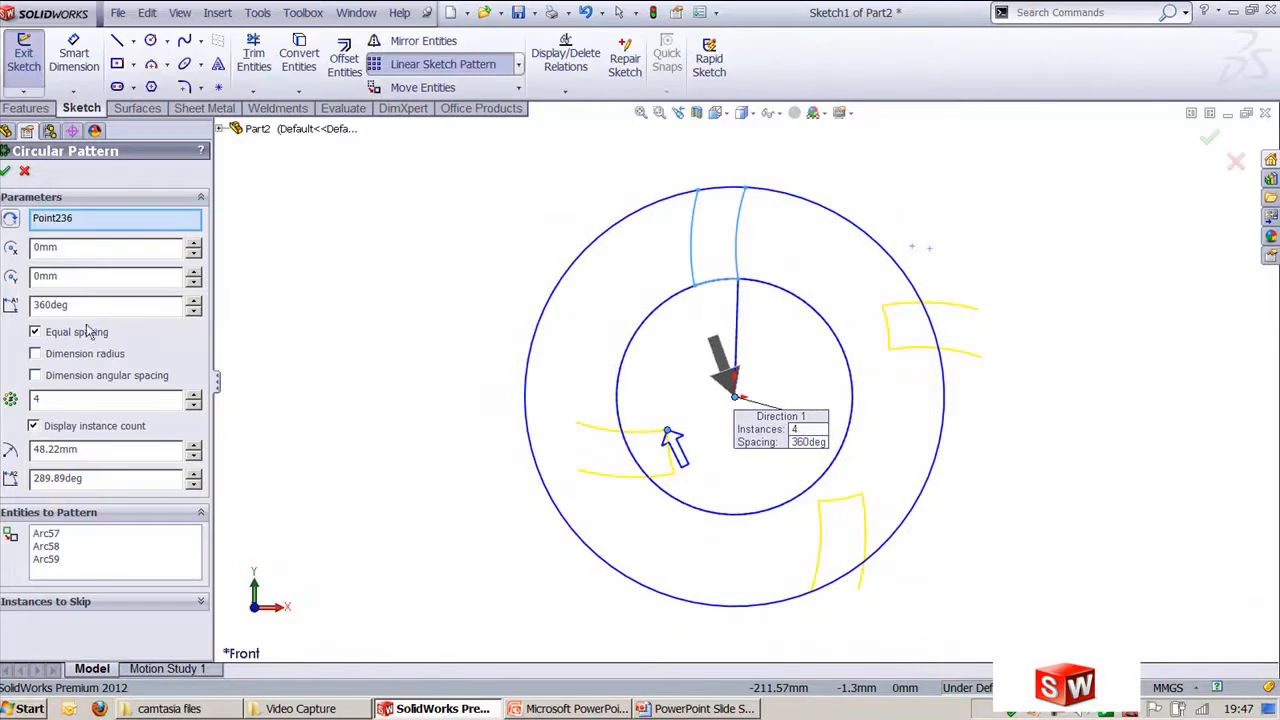
left_click(84, 355)
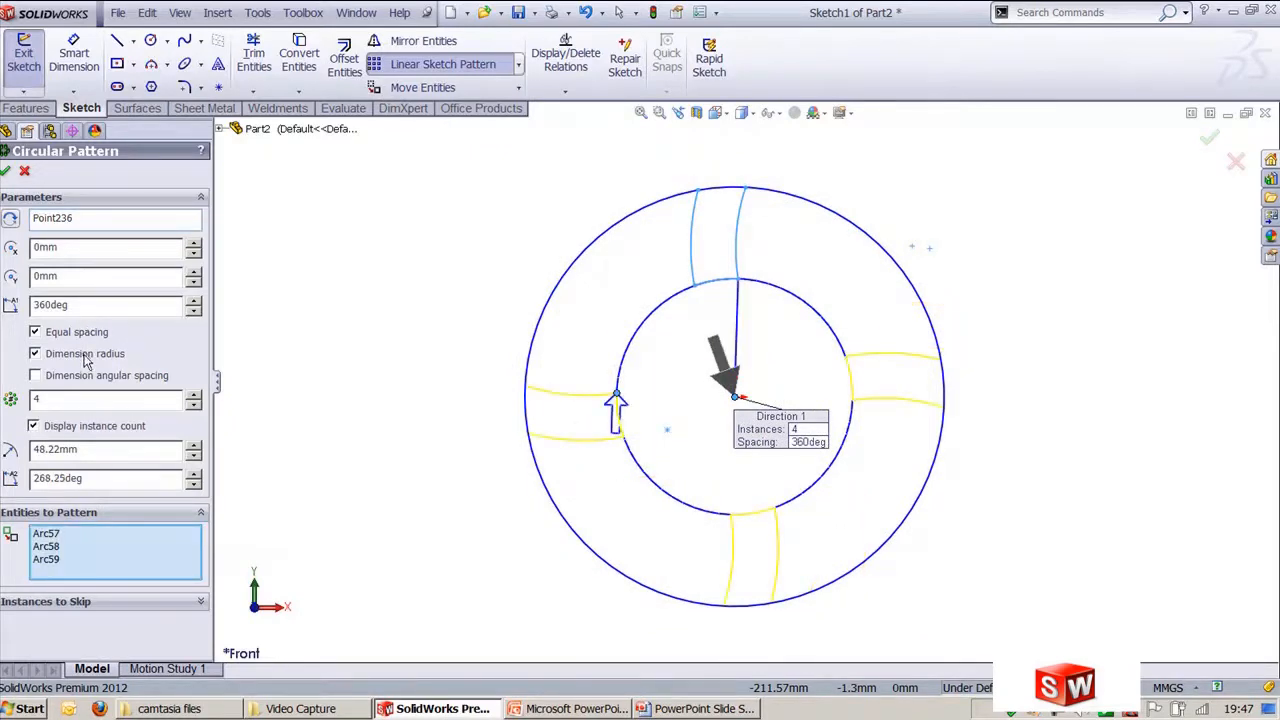
left_click(89, 376)
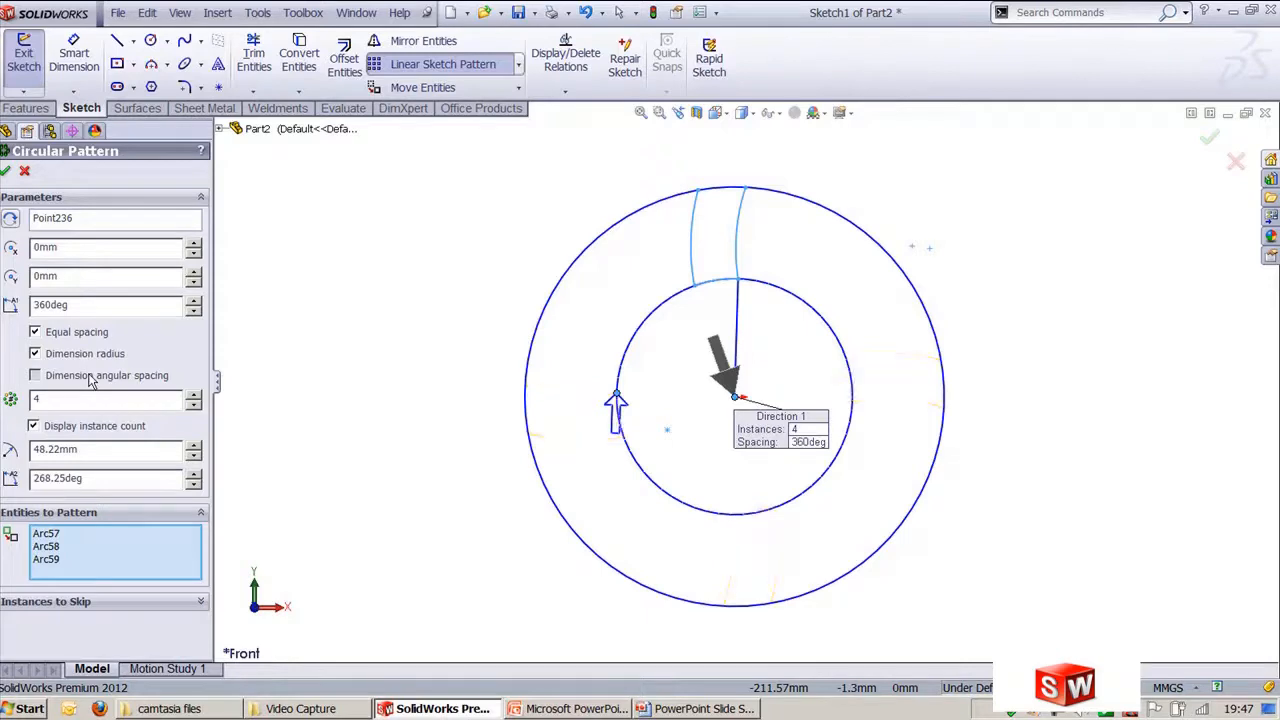
left_click(78, 336)
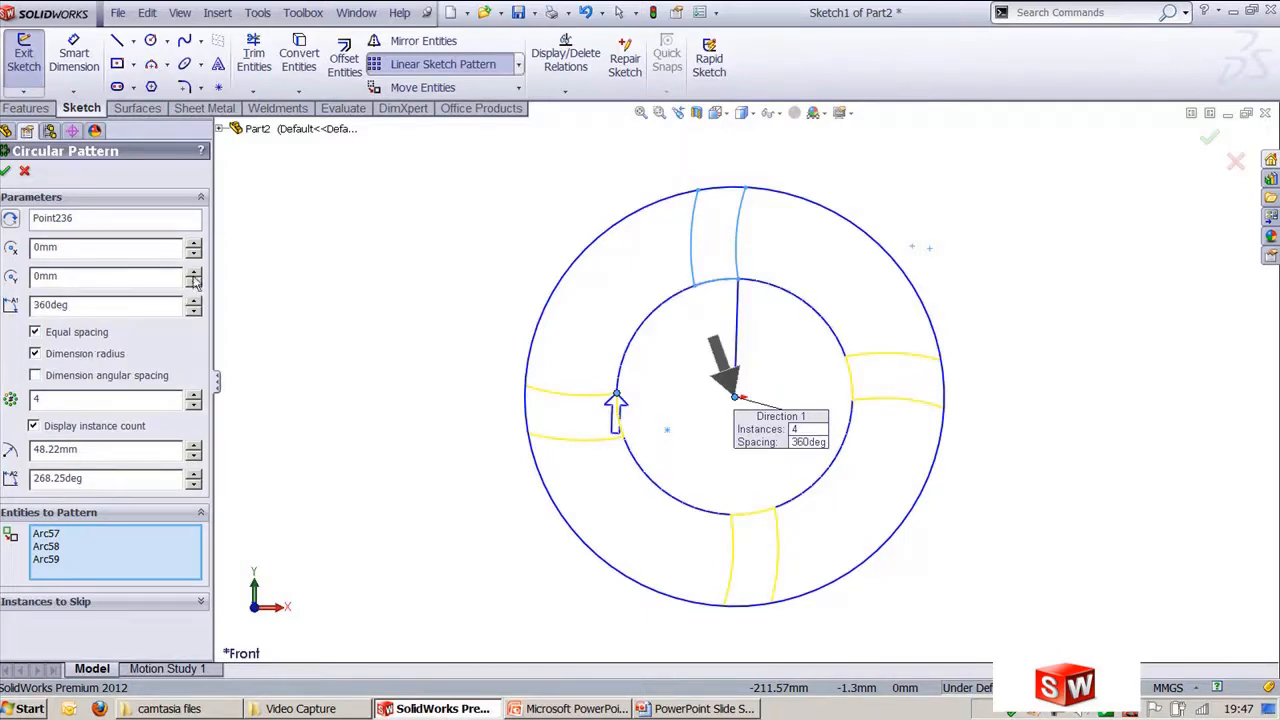
left_click(194, 395)
left_click(194, 395)
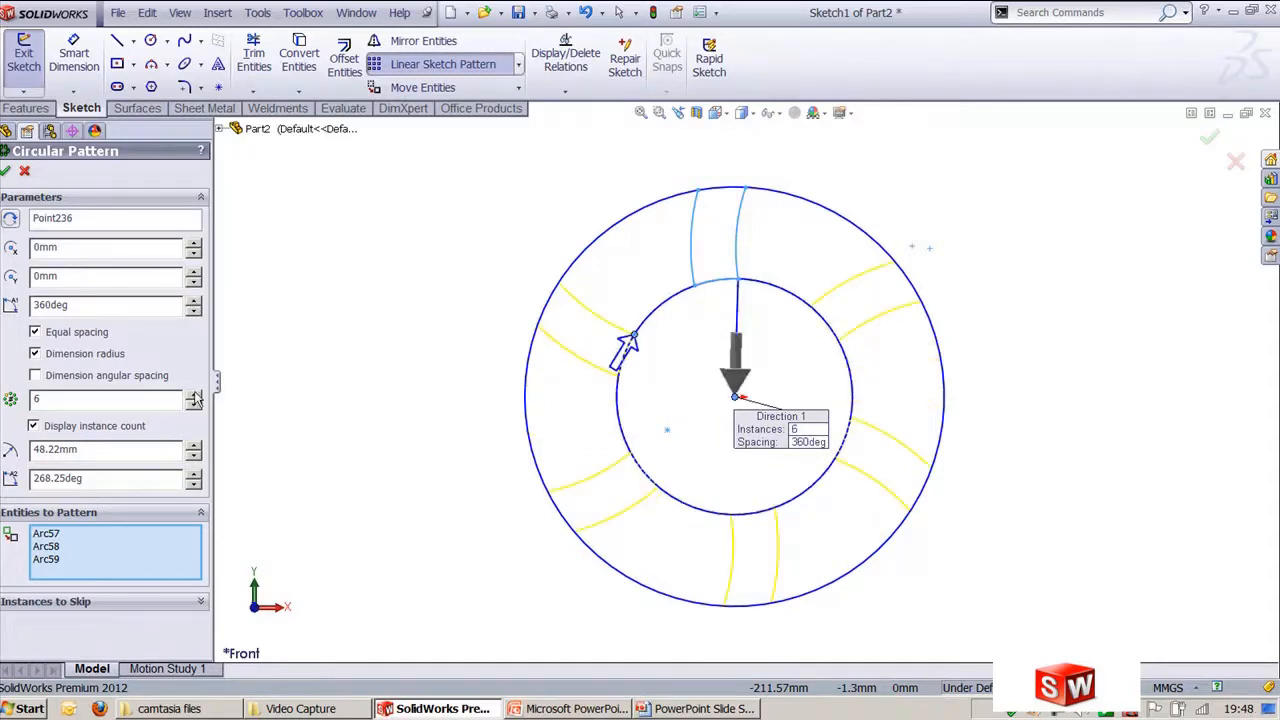
Turn off equal spacing for the circular pattern and set the angular spacing to 30 degrees.
left_click(63, 338)
left_click(114, 309)
type("30")
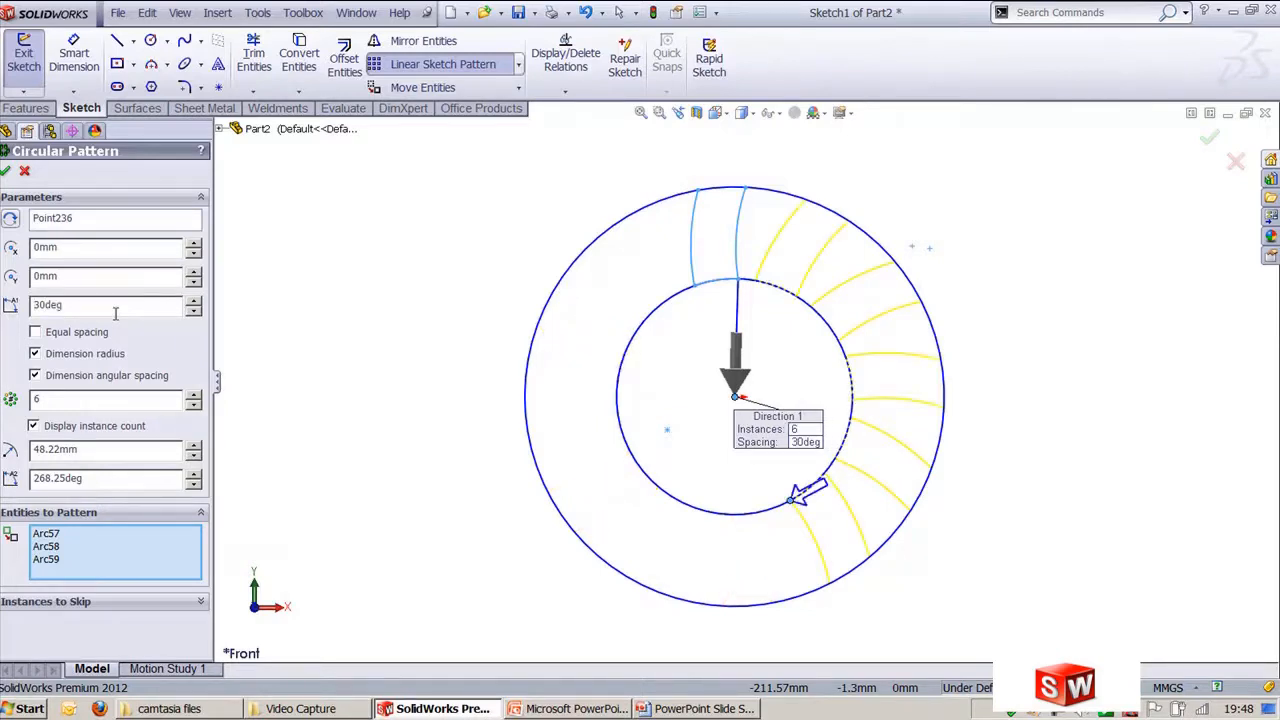
left_click(115, 313)
type("3")
key("Return")
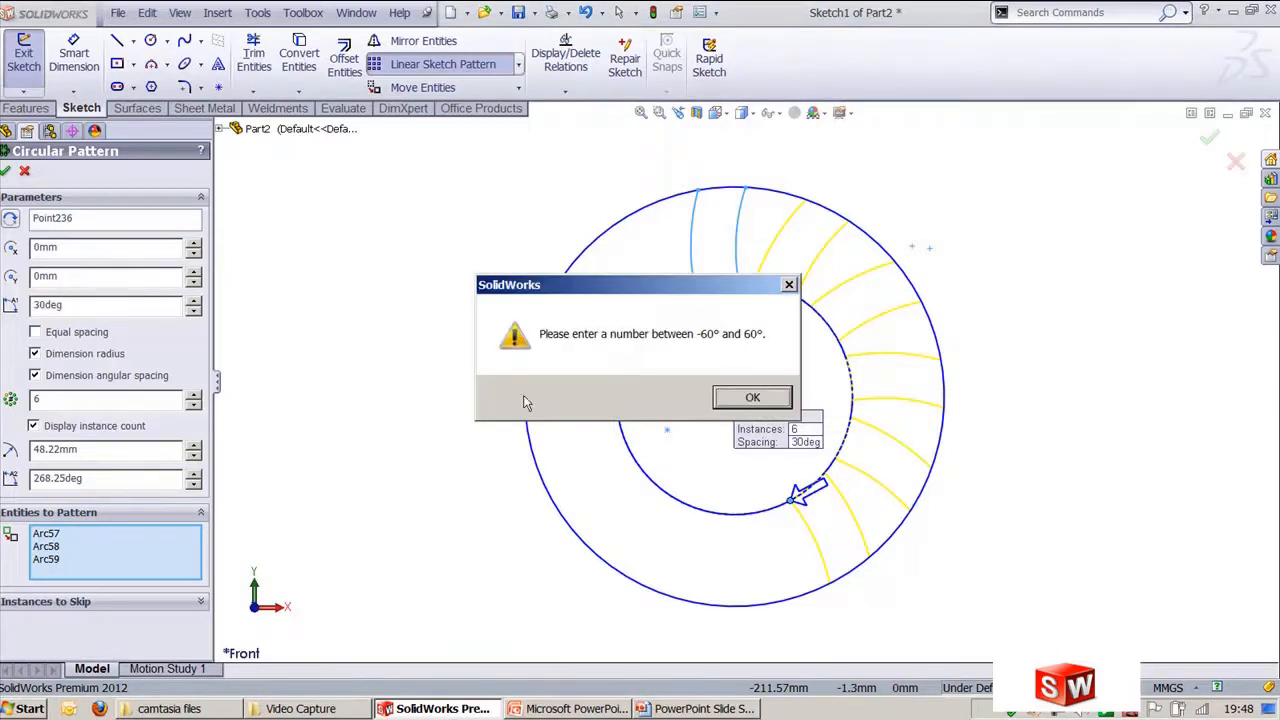
left_click(751, 397)
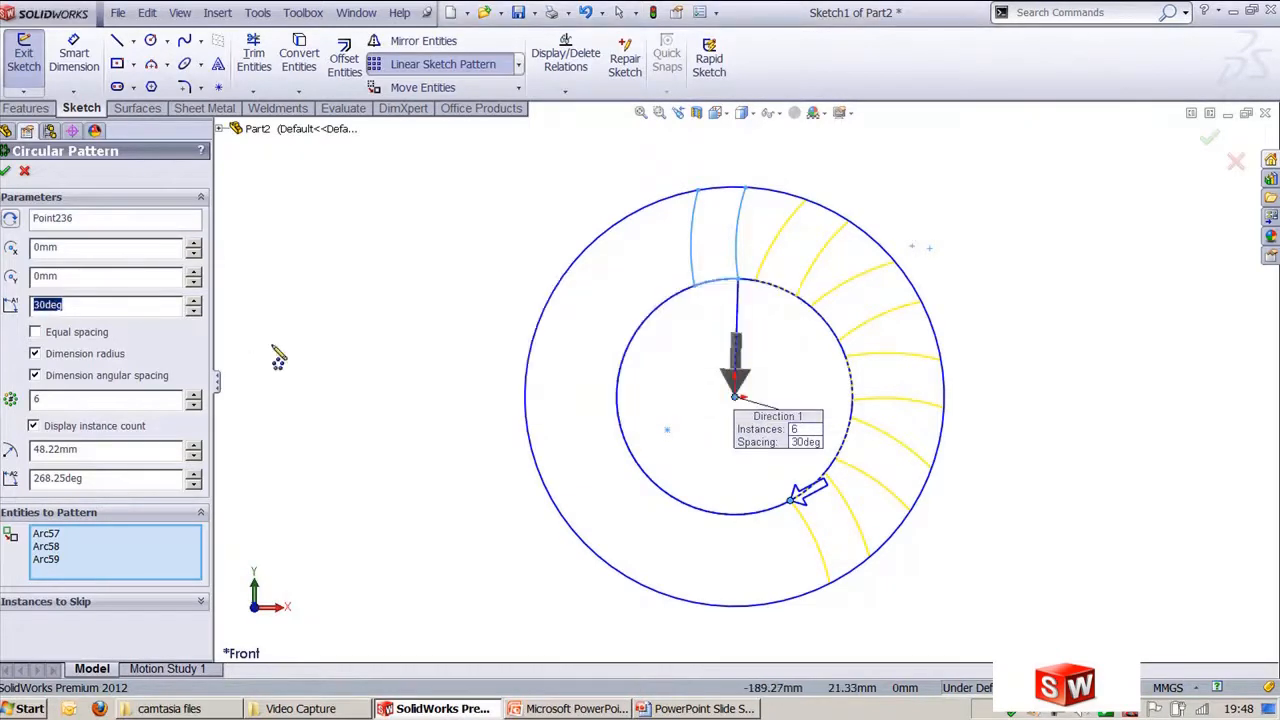
Turn equal spacing back on and set the circular pattern's total angle to 360 degrees.
left_click(50, 334)
left_click(90, 314)
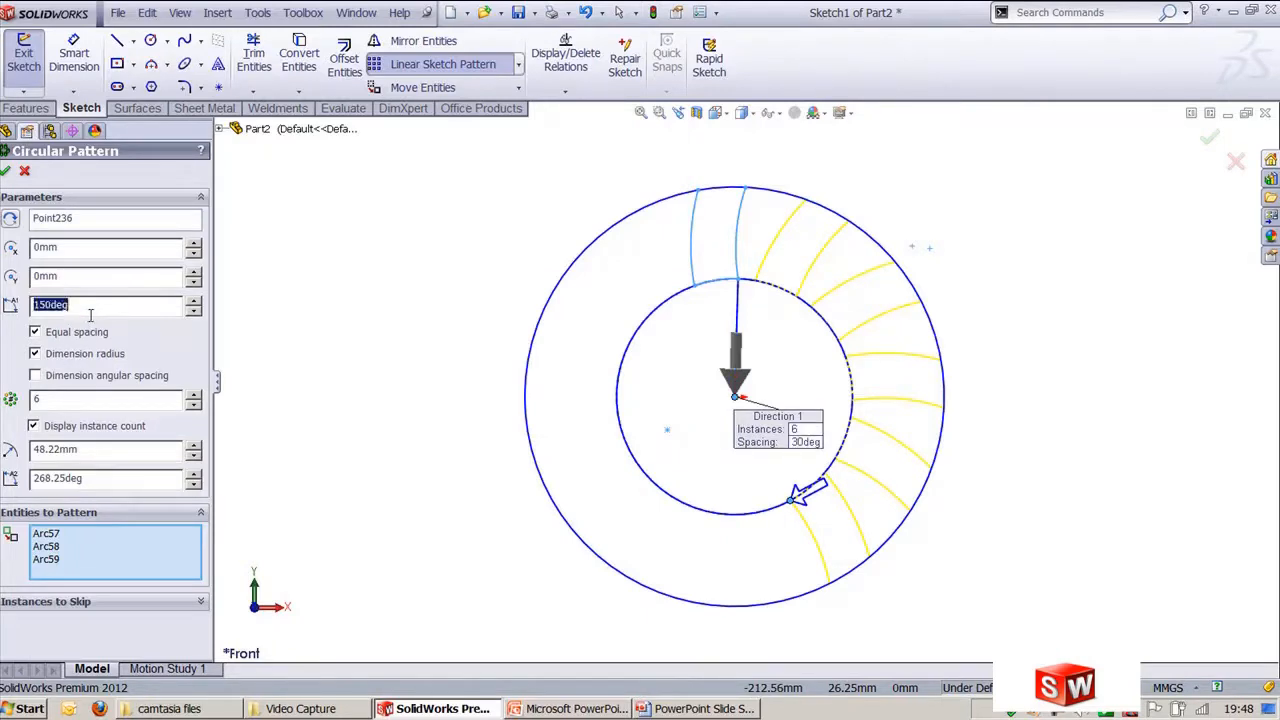
type("360")
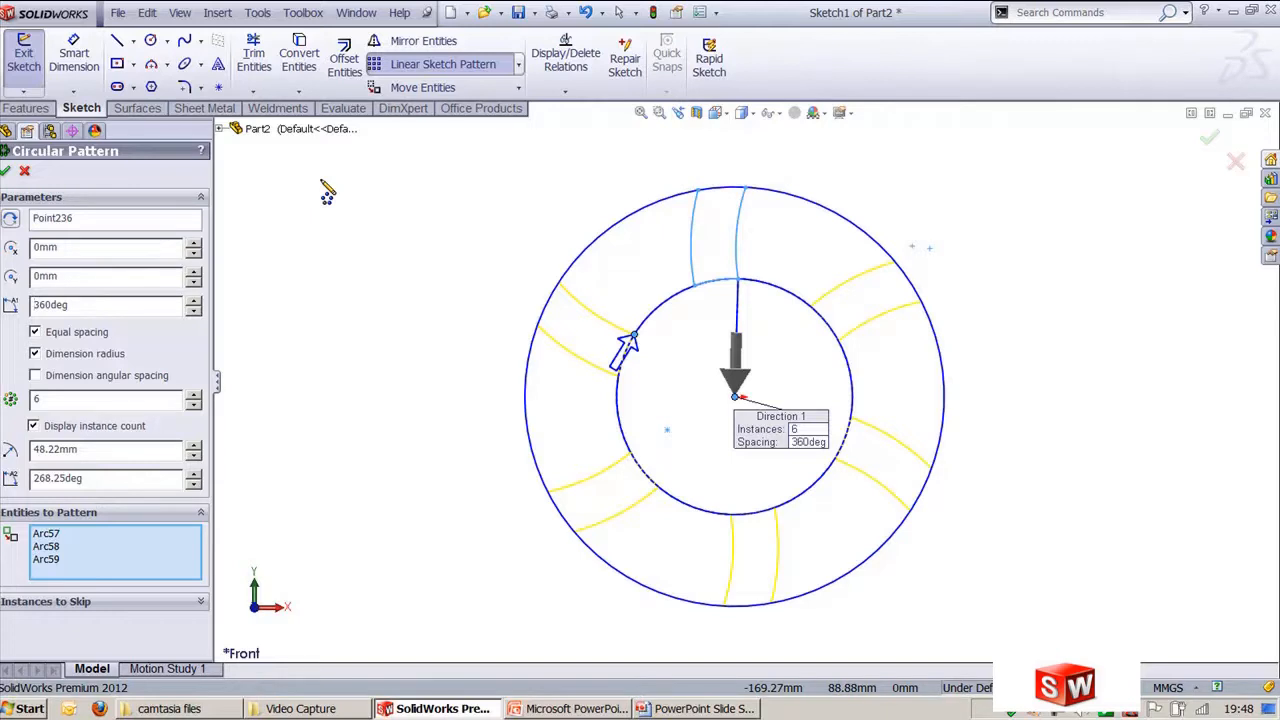
left_click(100, 355)
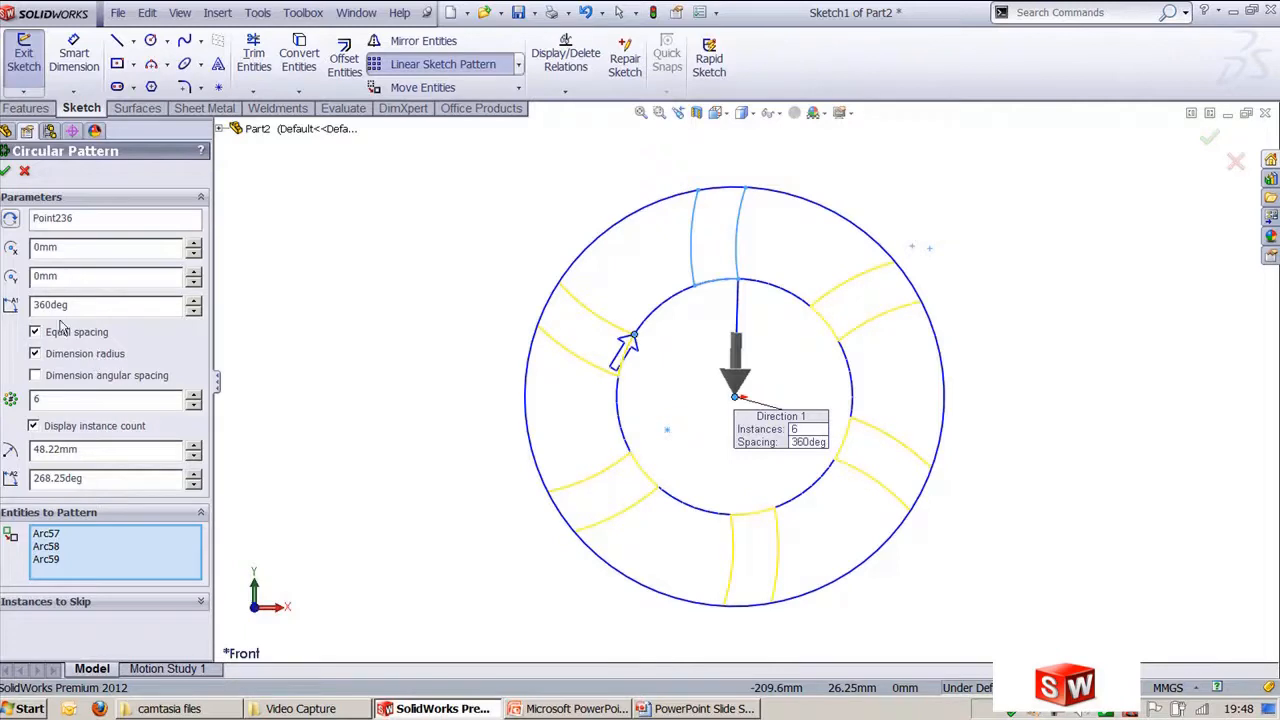
Try out skipping the lower-left notch instance, then create the circular pattern with all six instances kept.
left_click(150, 603)
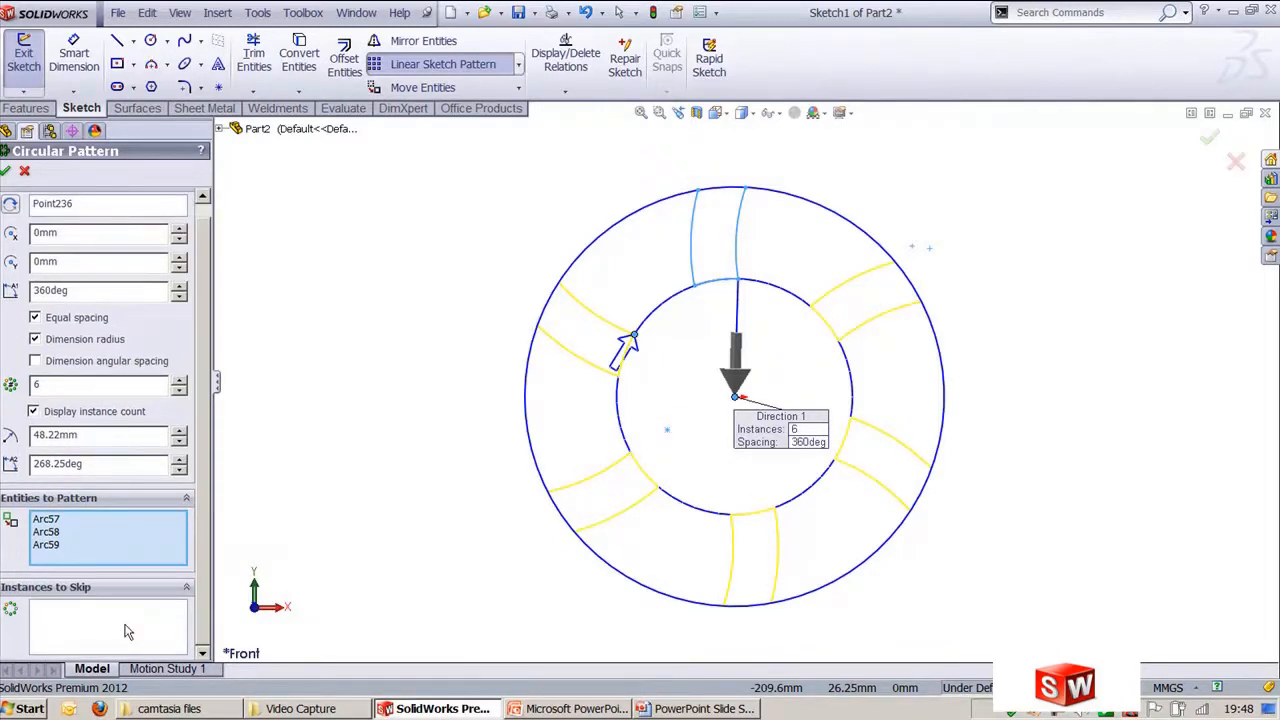
left_click(127, 632)
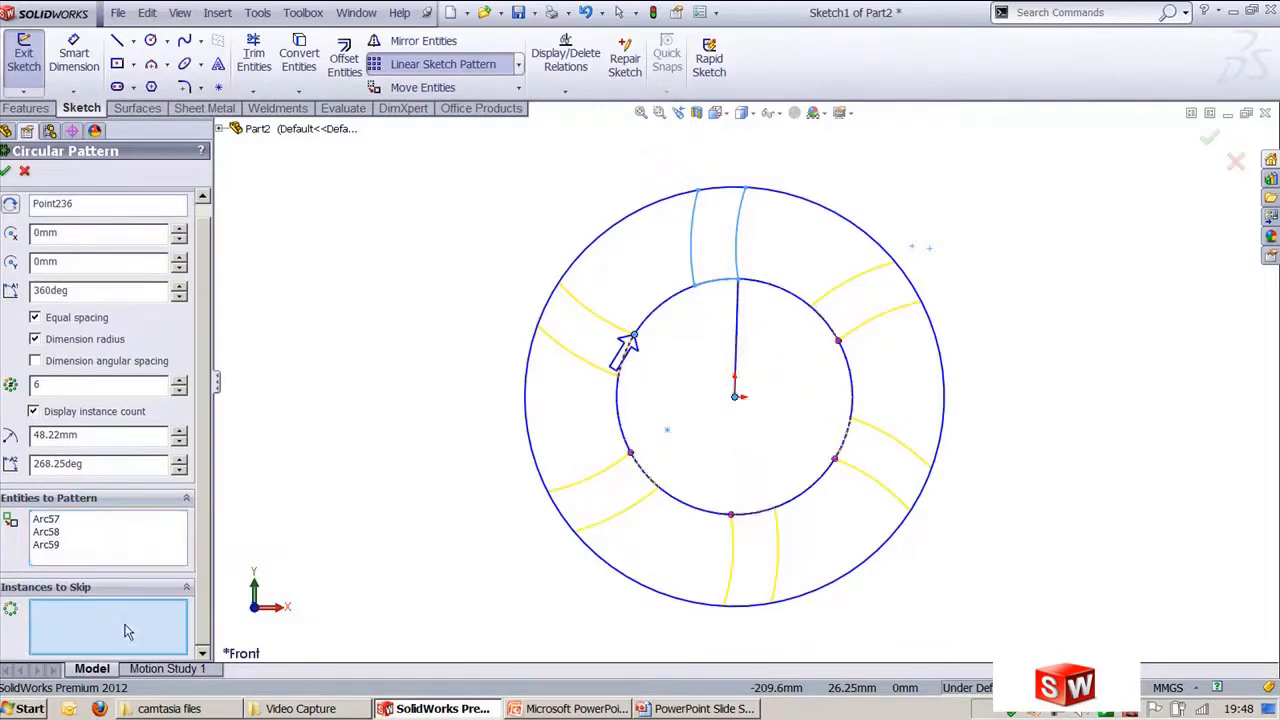
left_click(631, 458)
left_click(643, 462)
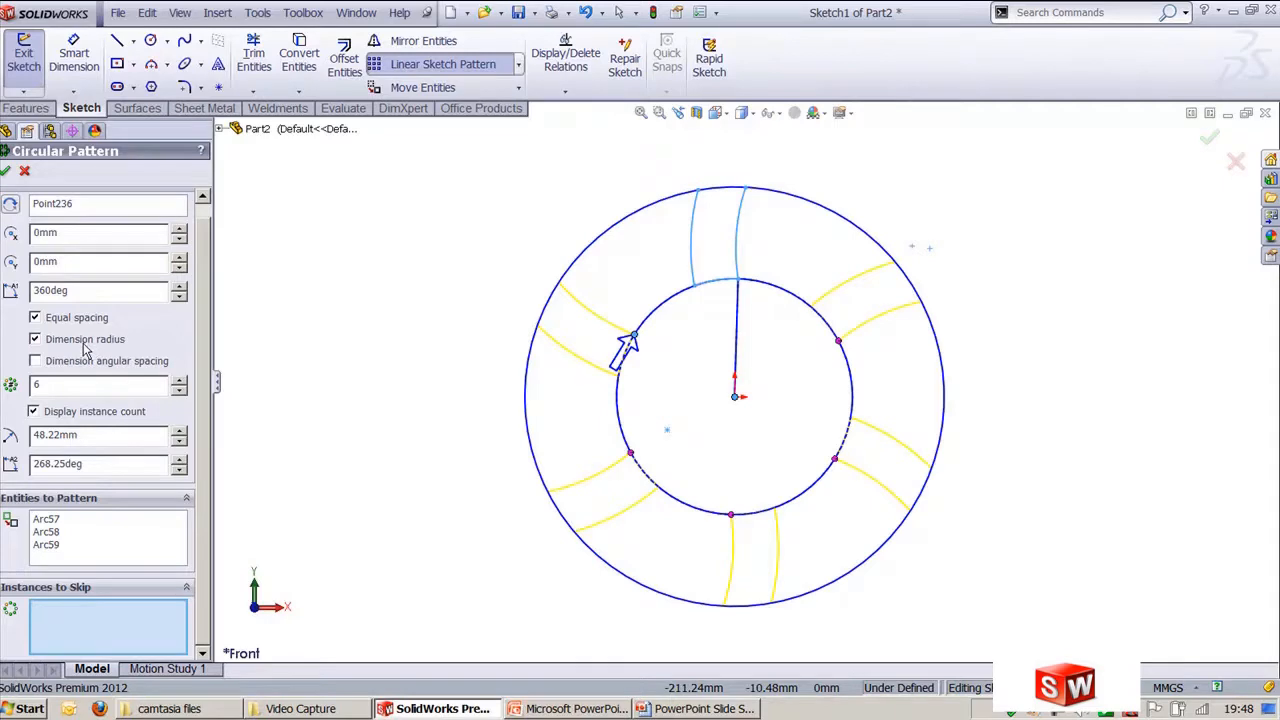
left_click(5, 171)
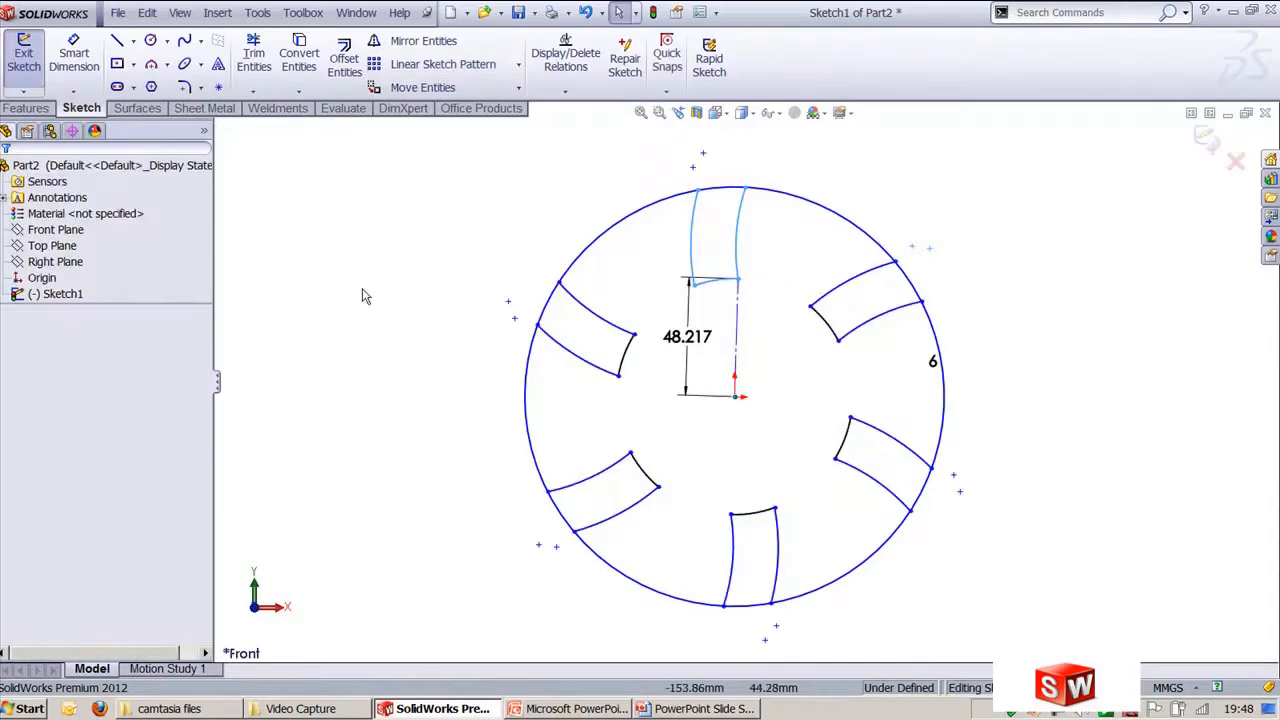
Select the pattern's radius dimension to inspect it, and set the pattern's instance count dimension to 8.
left_click(693, 342)
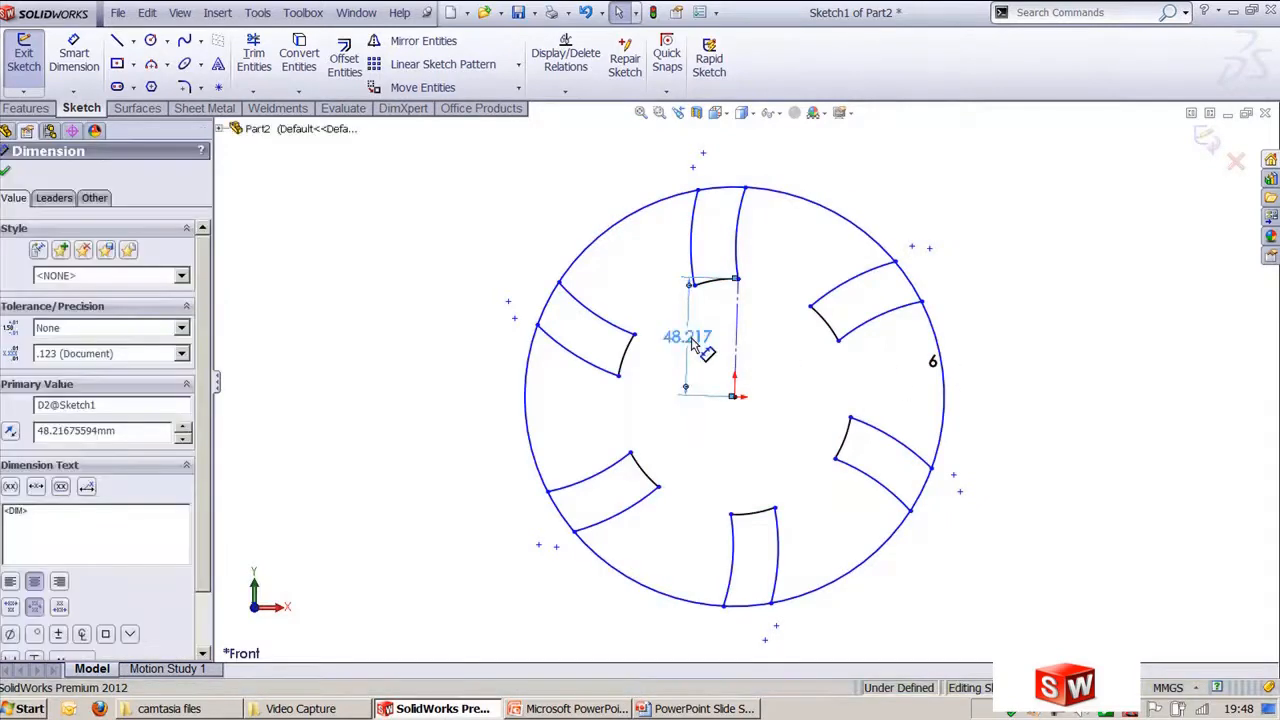
left_click(608, 388)
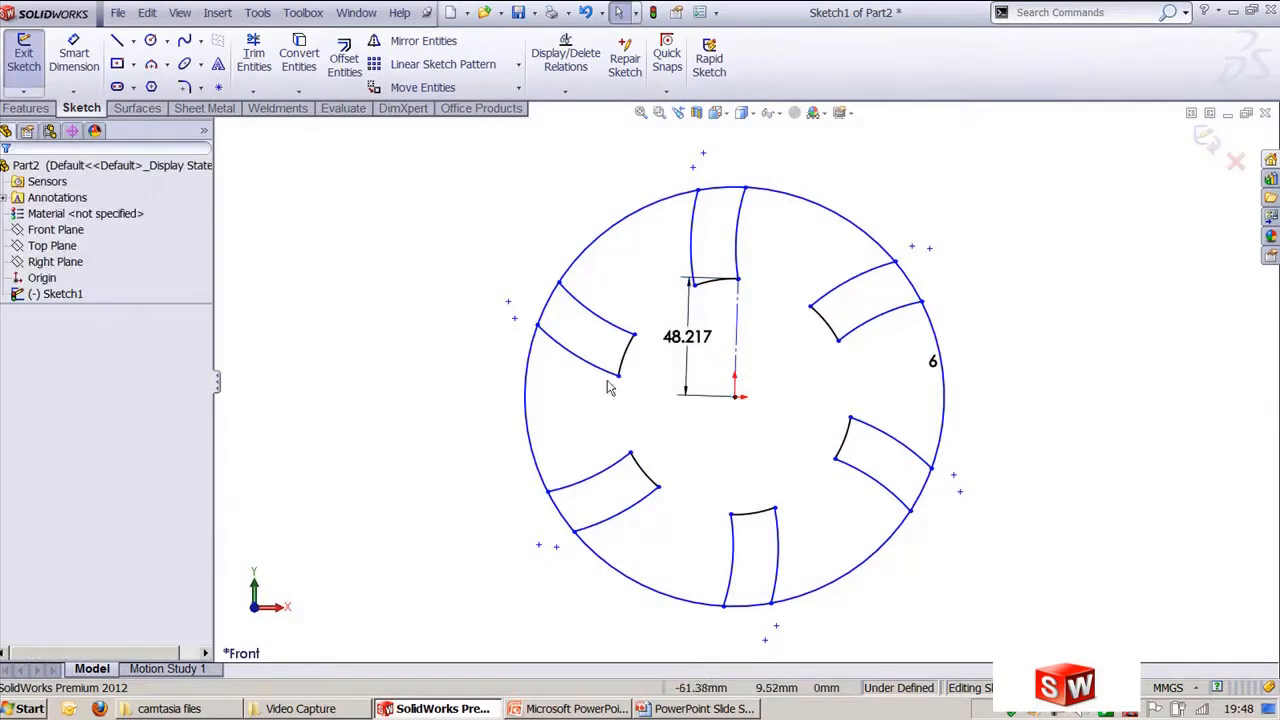
left_click(934, 365)
double_click(933, 365)
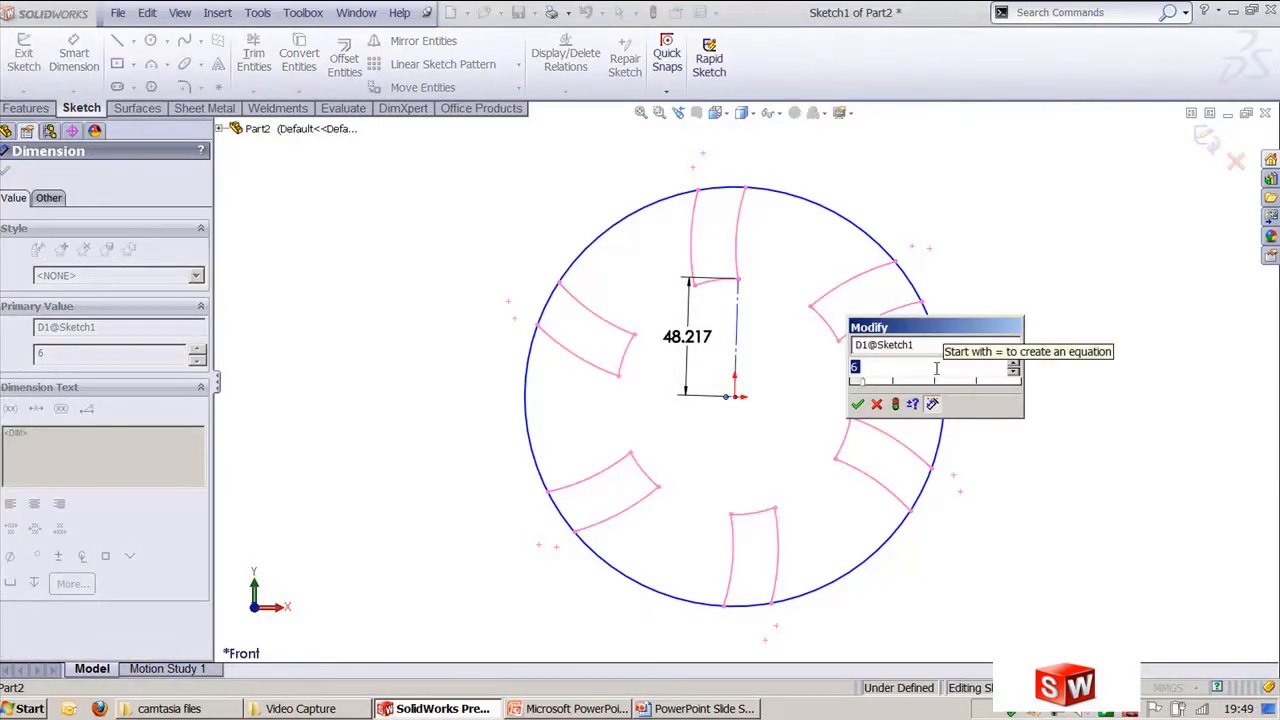
type("8")
key("Return")
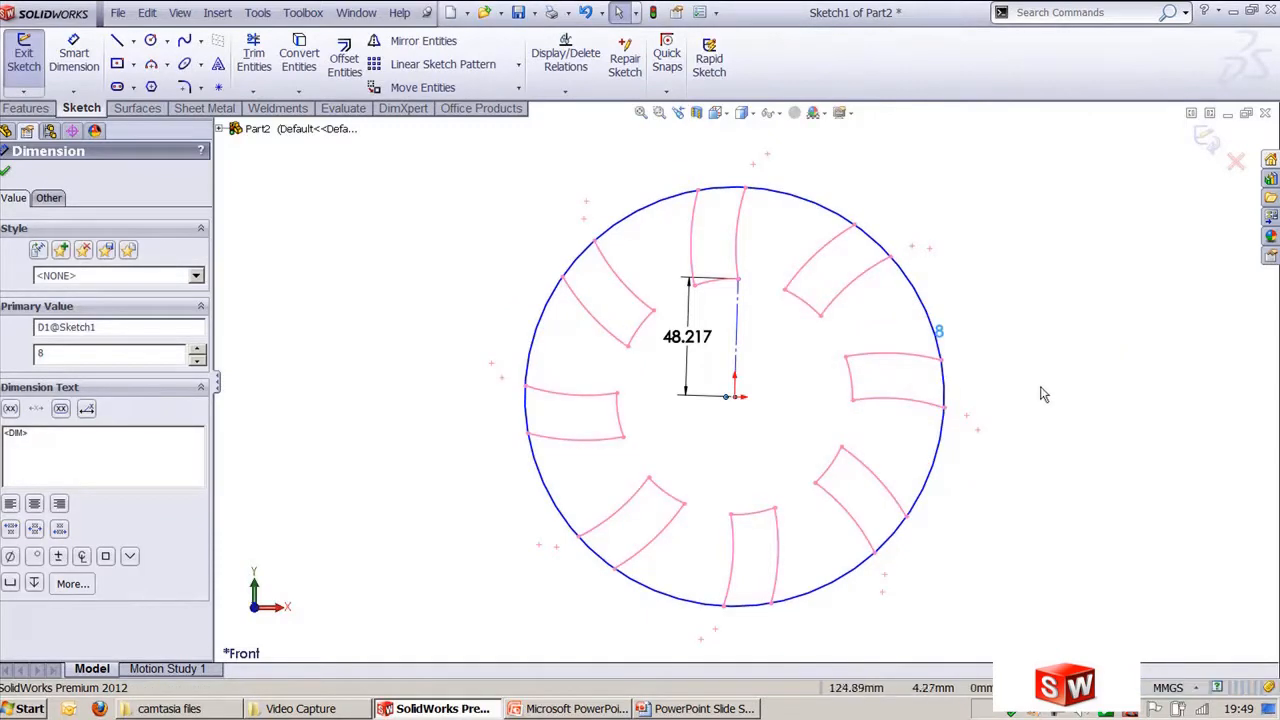
left_click(1043, 395)
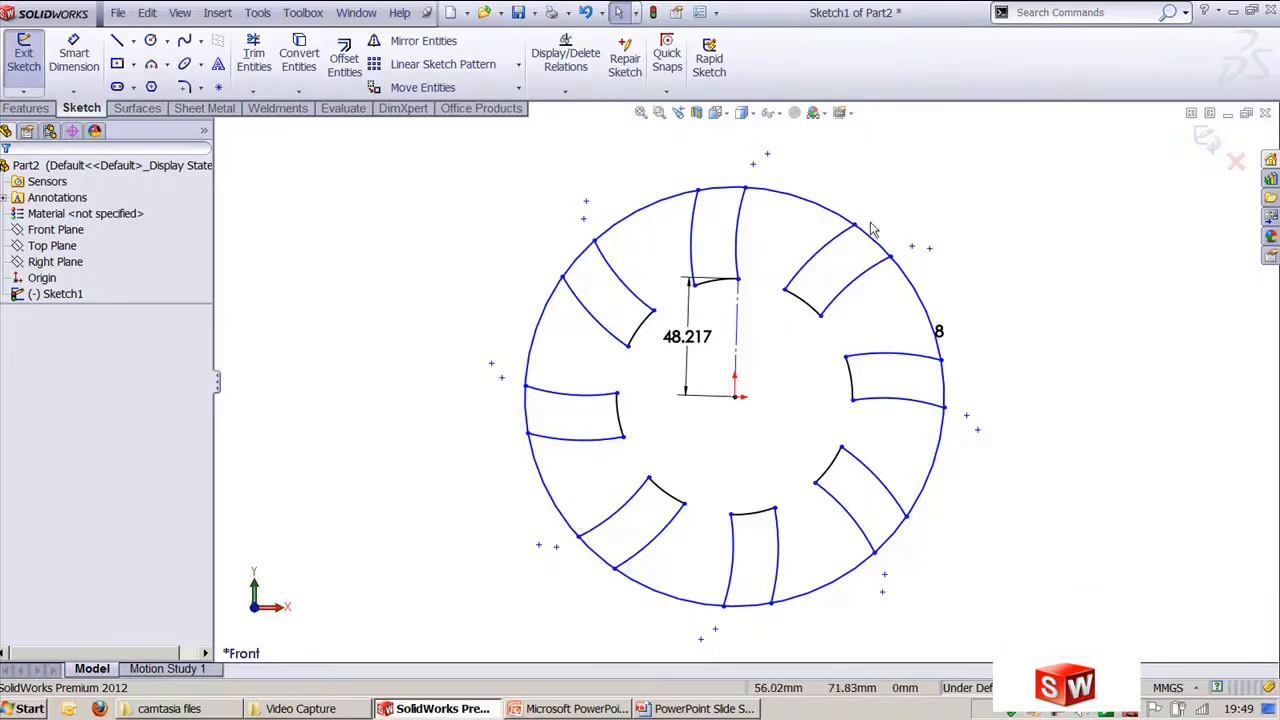
Edit the circular pattern through one of its notch arcs, setting the number of instances to 4.
left_click(832, 252)
left_click(263, 14)
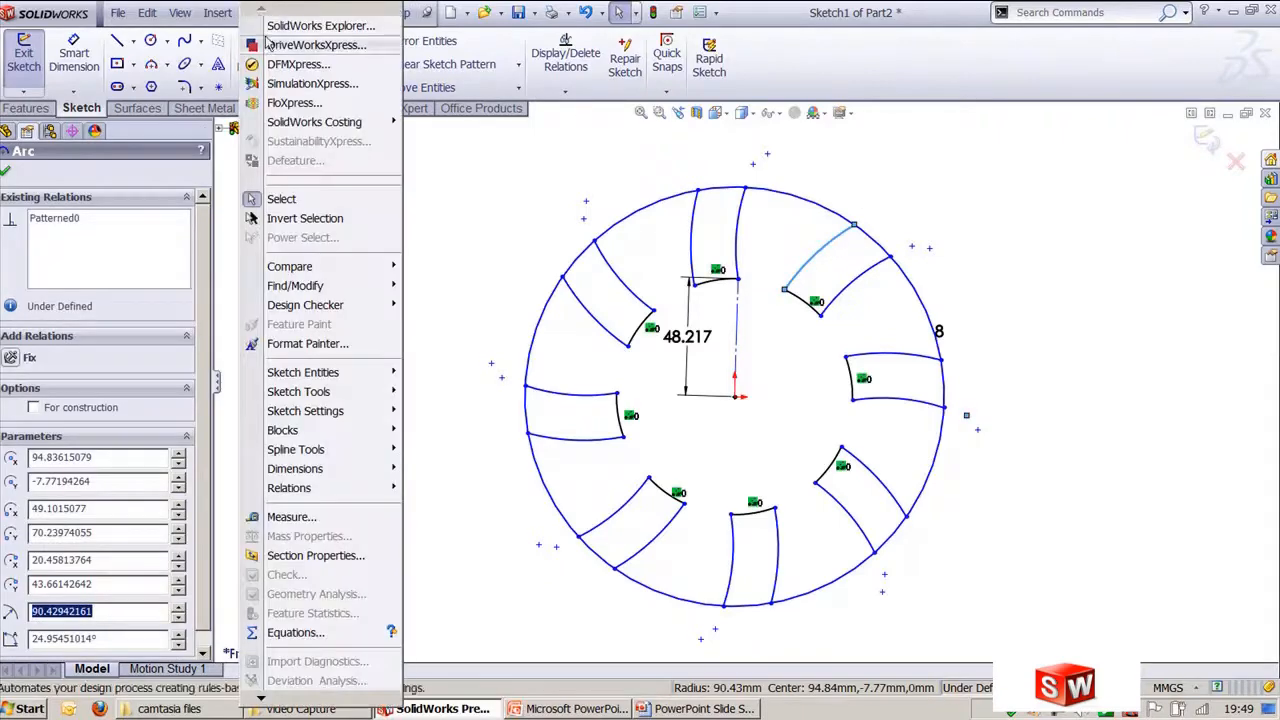
mouse_move(377, 392)
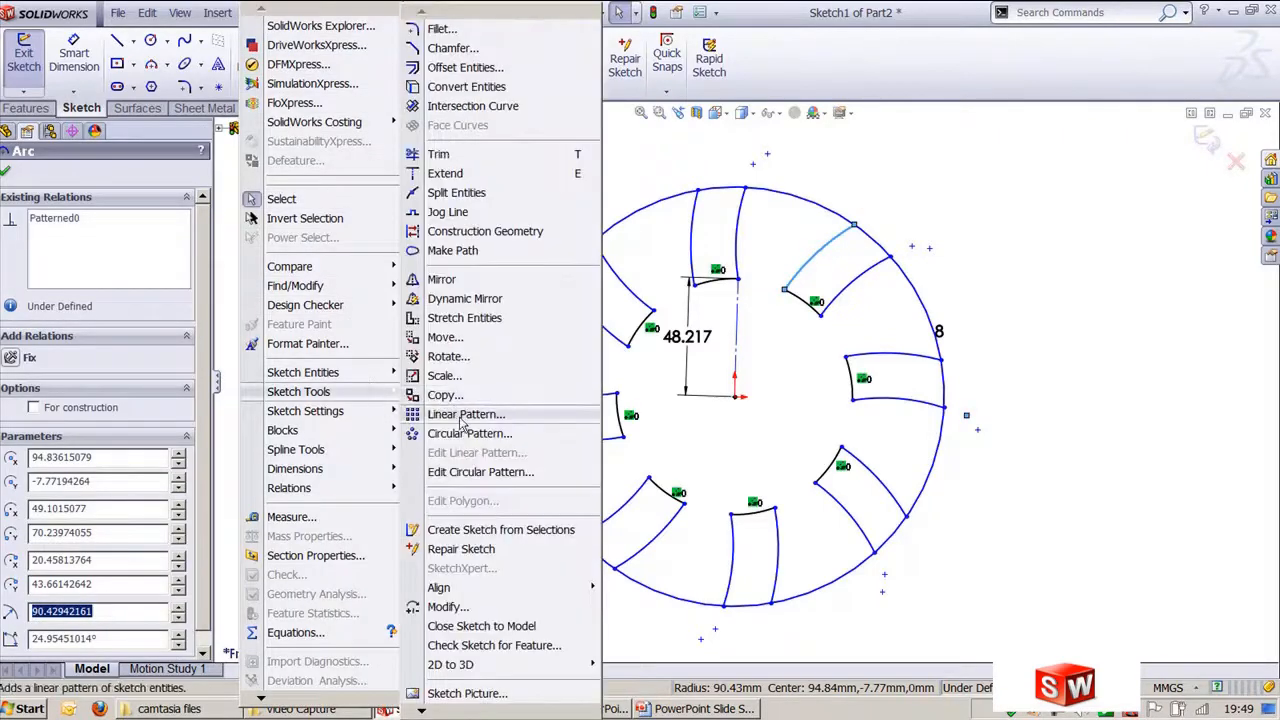
left_click(484, 475)
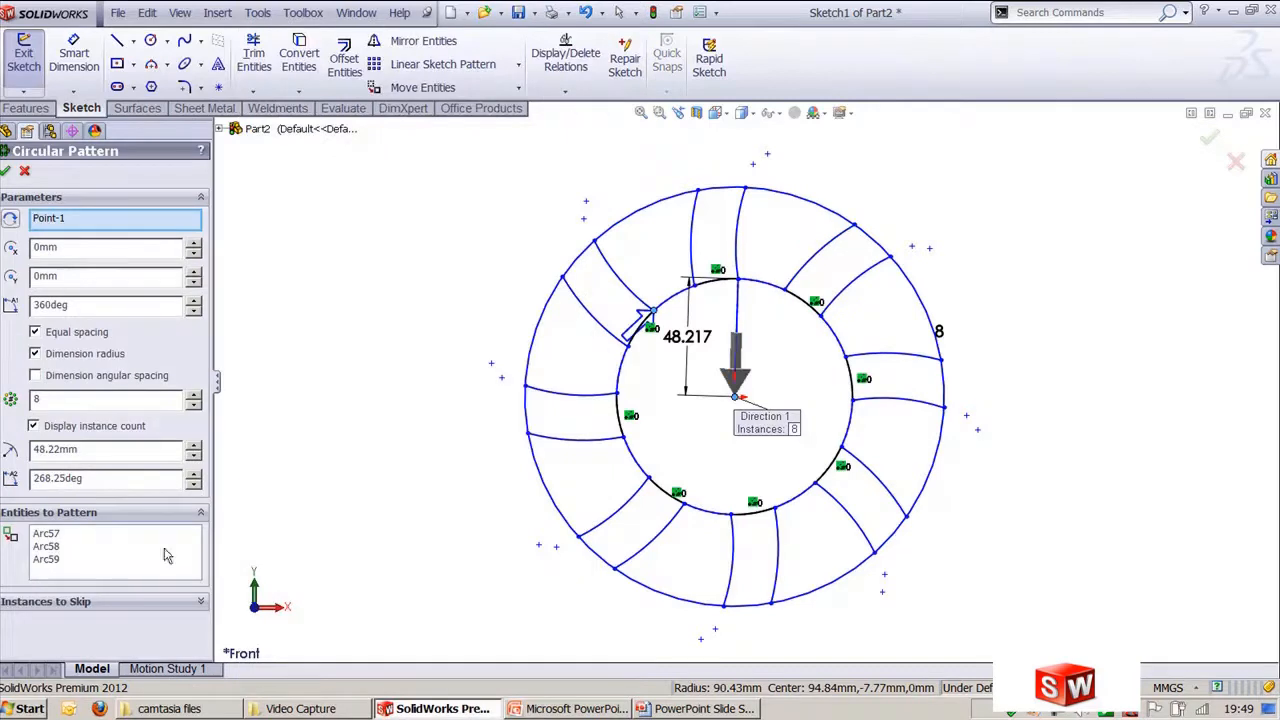
left_click(67, 400)
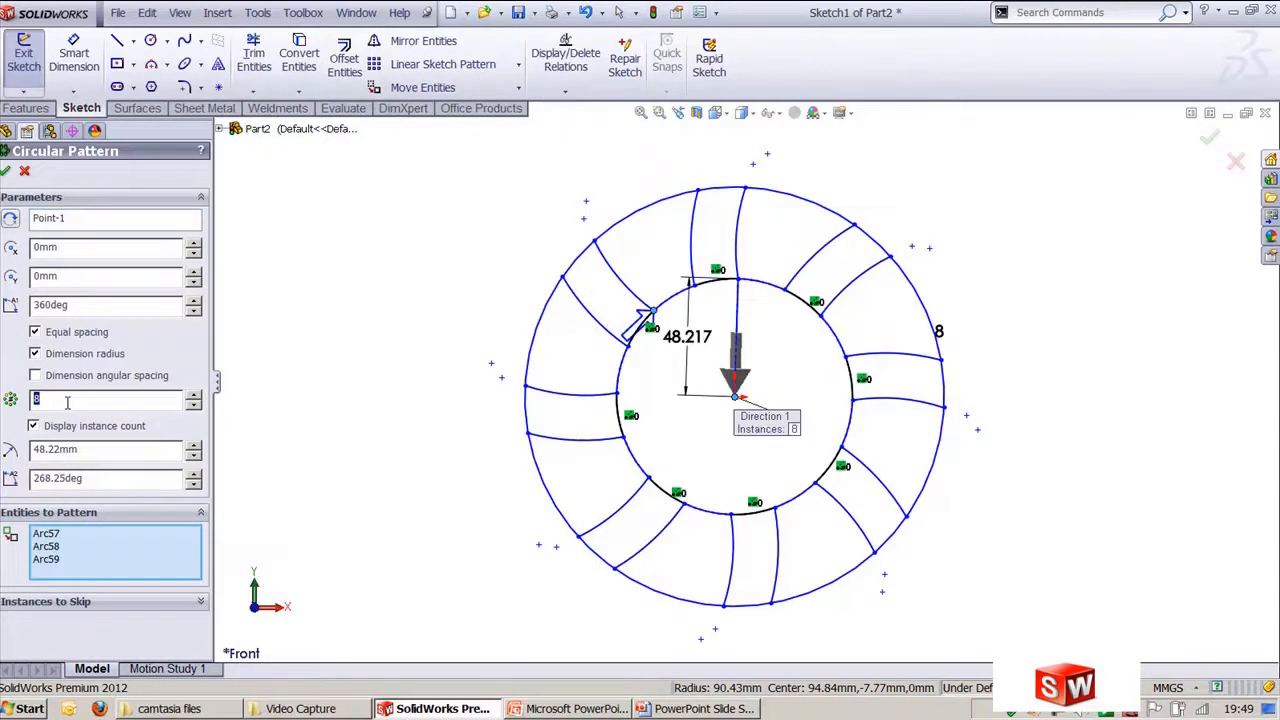
type("4")
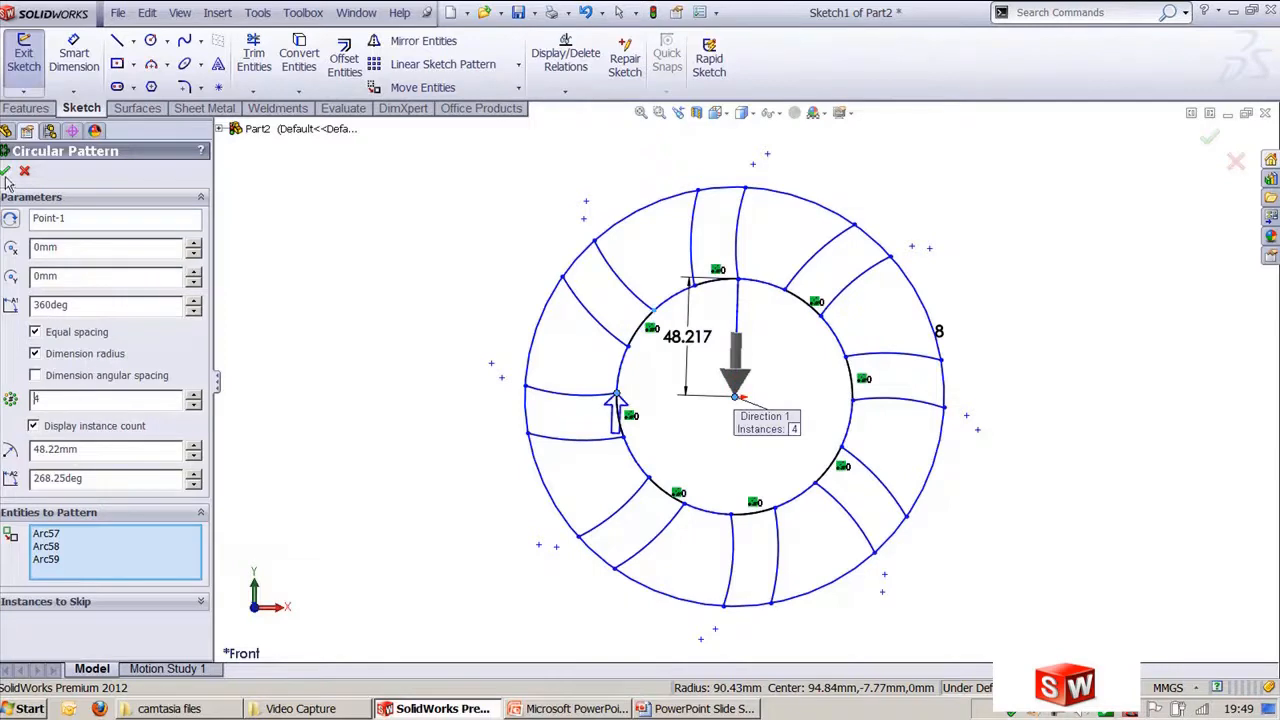
left_click(6, 172)
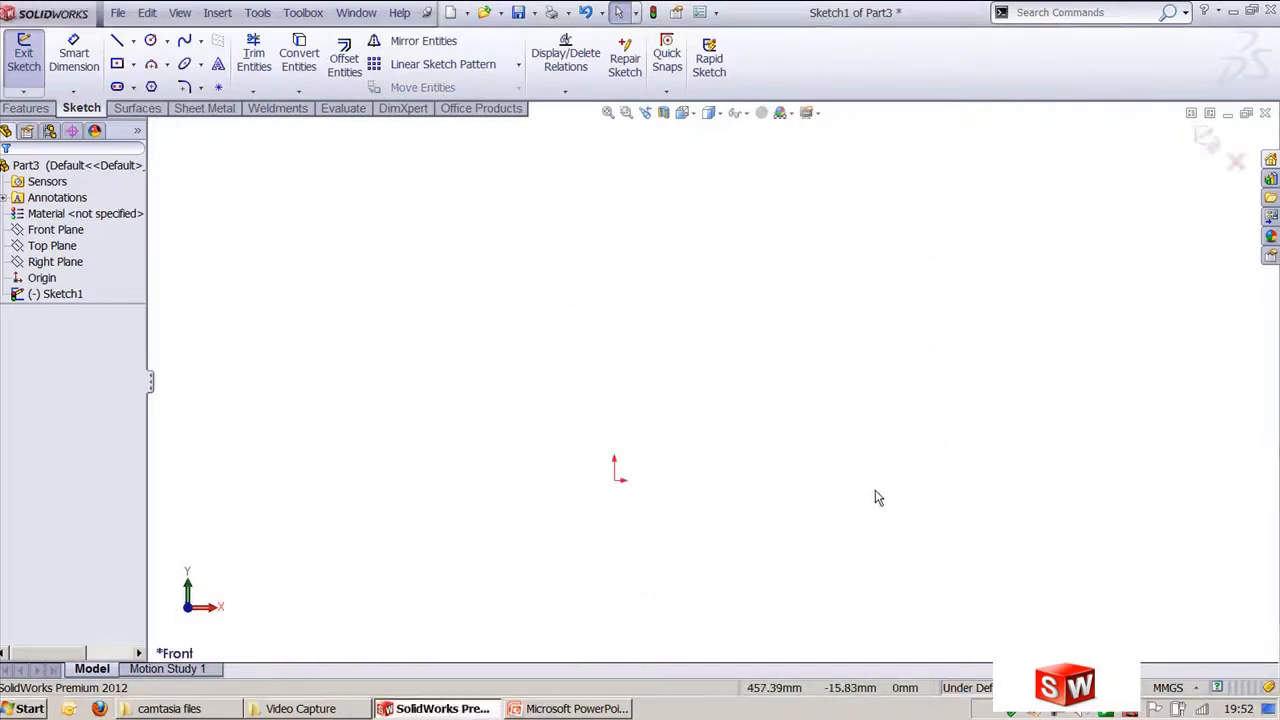
Sketch a hexagon centred on the origin in the new part, with an inscribed circle about 462.5 mm in diameter.
middle_click_drag(878, 497, 897, 457, "ctrl")
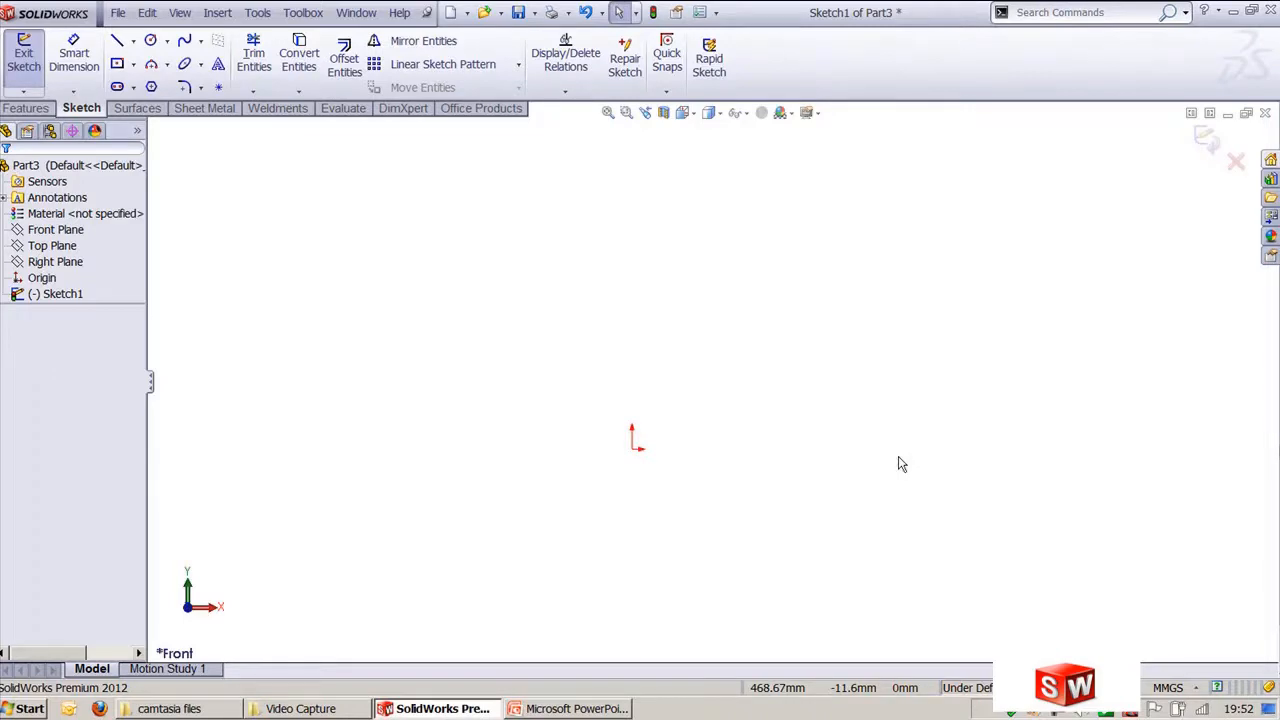
left_click(151, 86)
left_click_drag(633, 446, 785, 449)
scroll(753, 262, "up", 2)
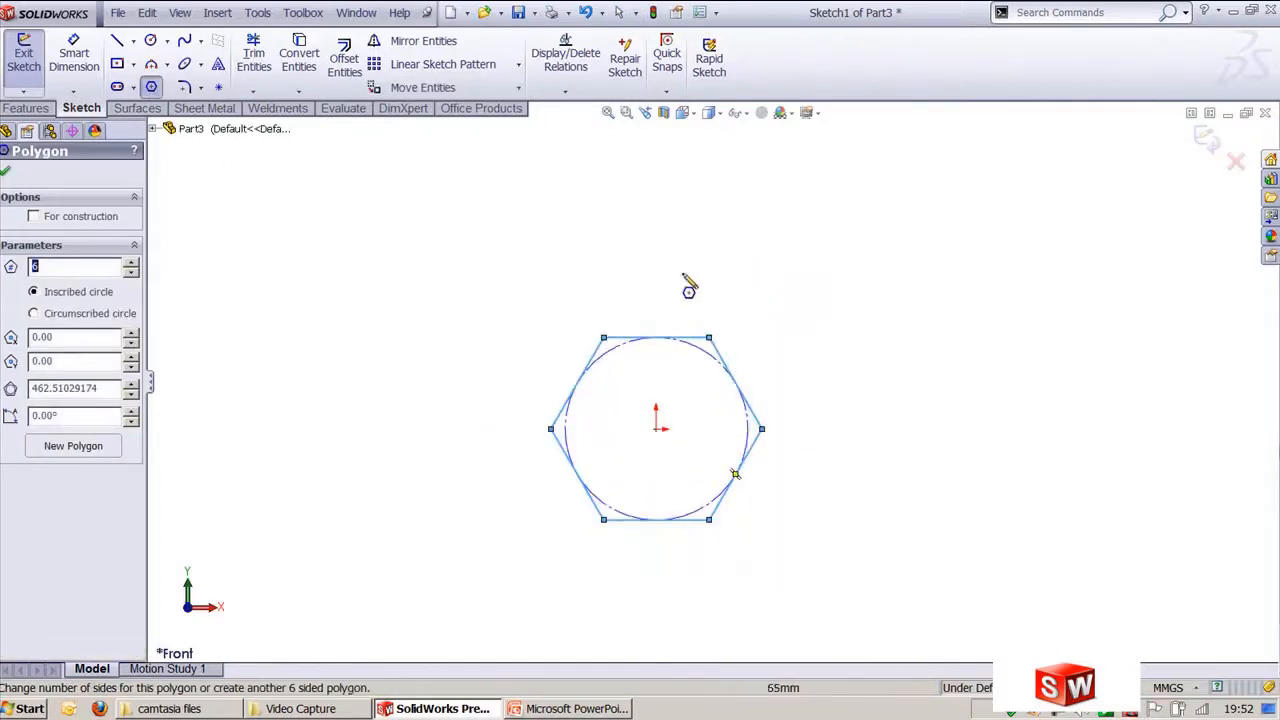
key("Escape")
Sketch a corner rectangle about 845 mm high around the hexagon, extending well past its right side.
left_click(121, 64)
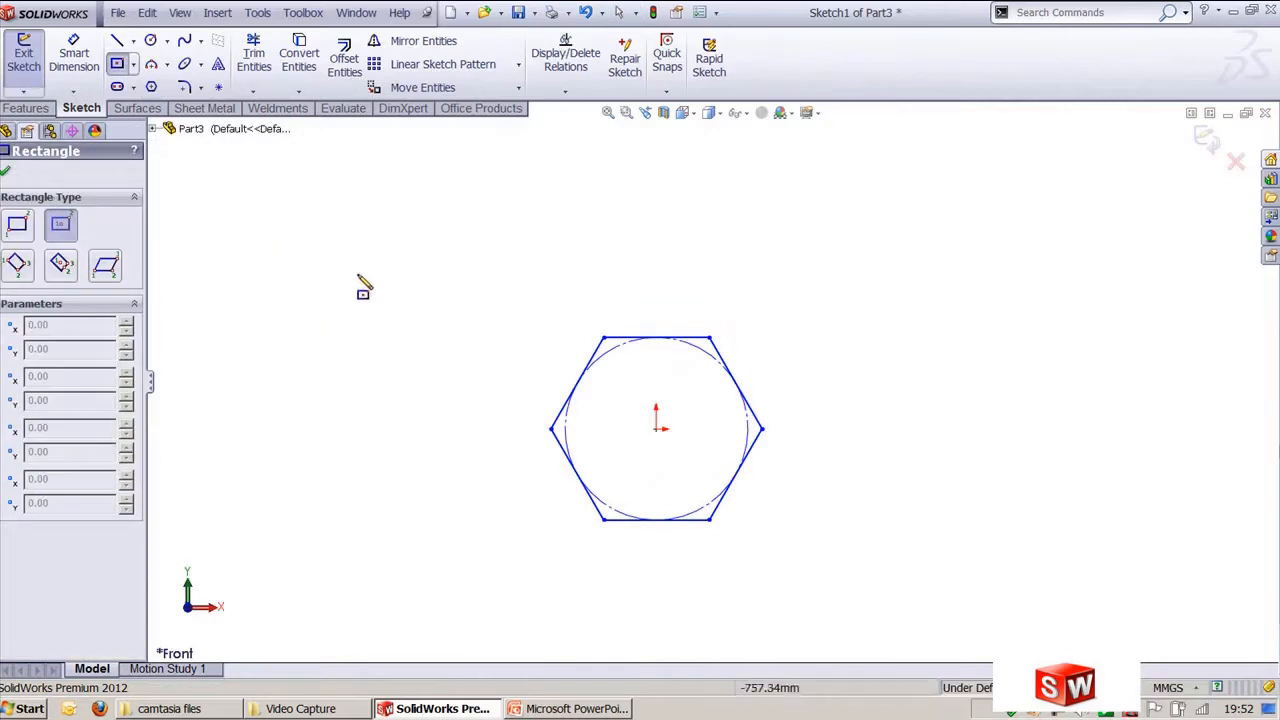
left_click(394, 262)
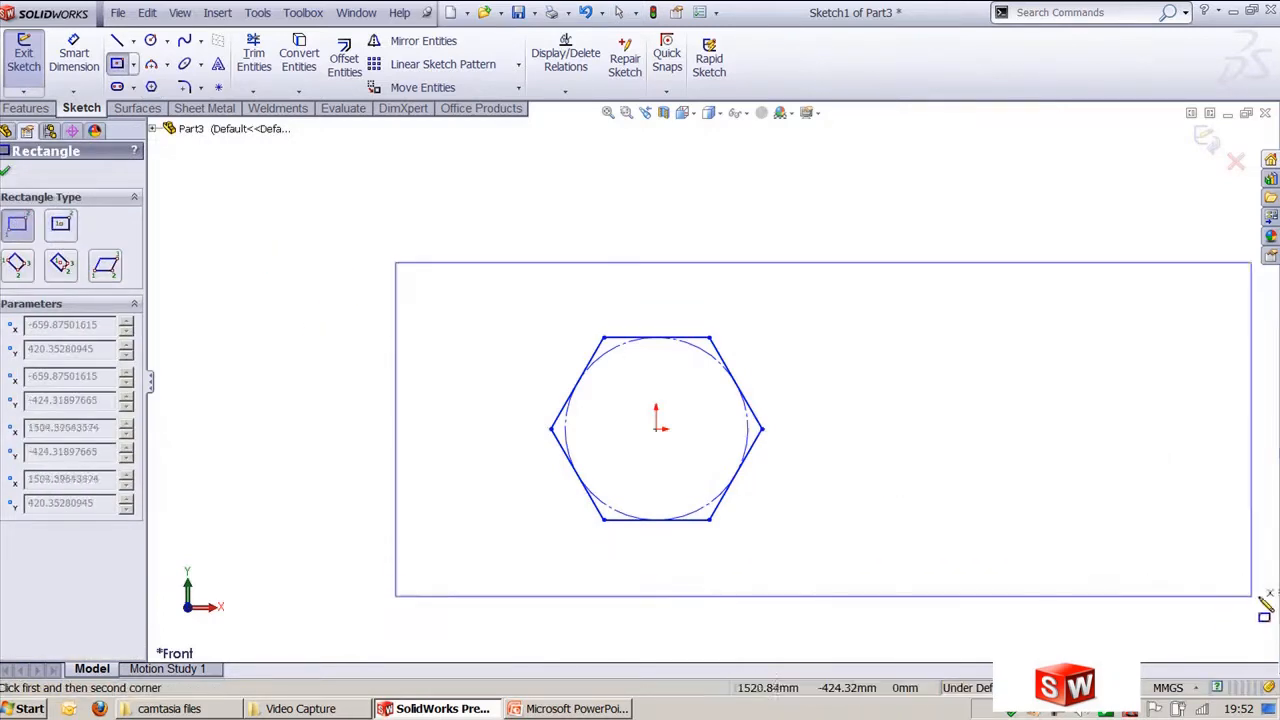
left_click(1251, 606)
scroll(716, 379, "up", 2)
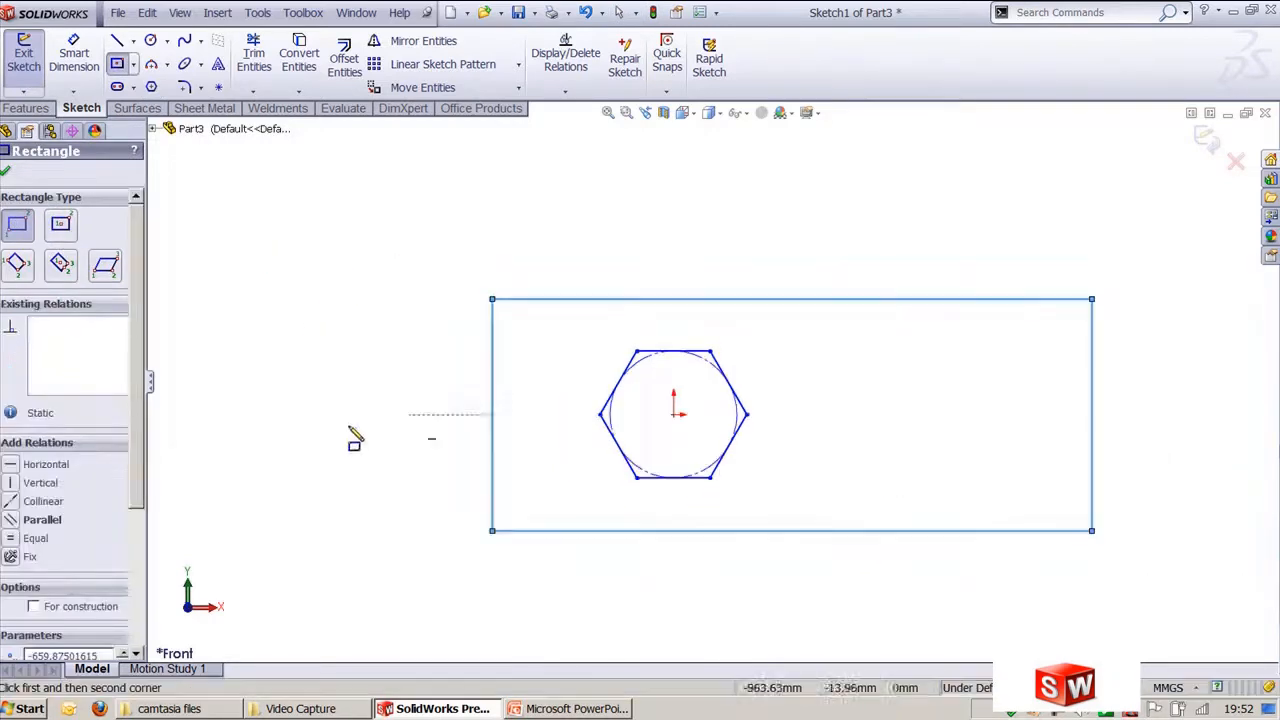
Fillet the rectangle's upper-left and lower-left corners with a 50 mm radius.
left_click(184, 87)
left_click(494, 302)
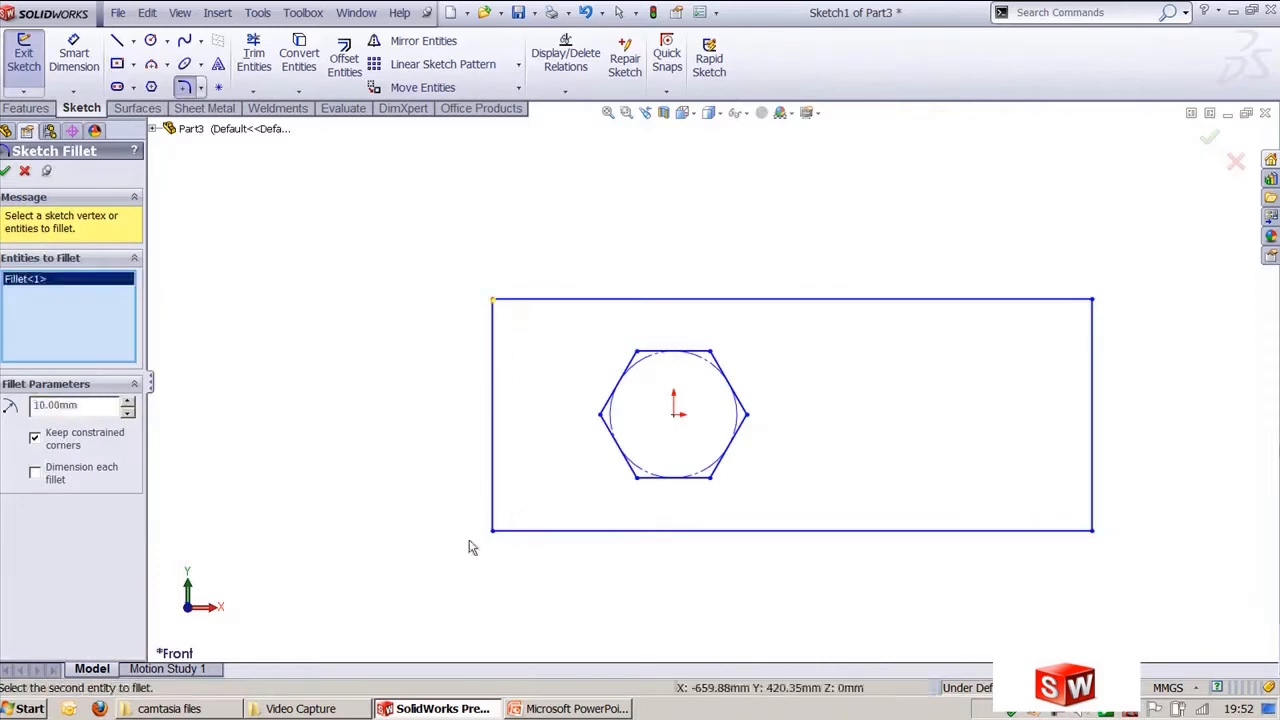
left_click(494, 531)
double_click(95, 406)
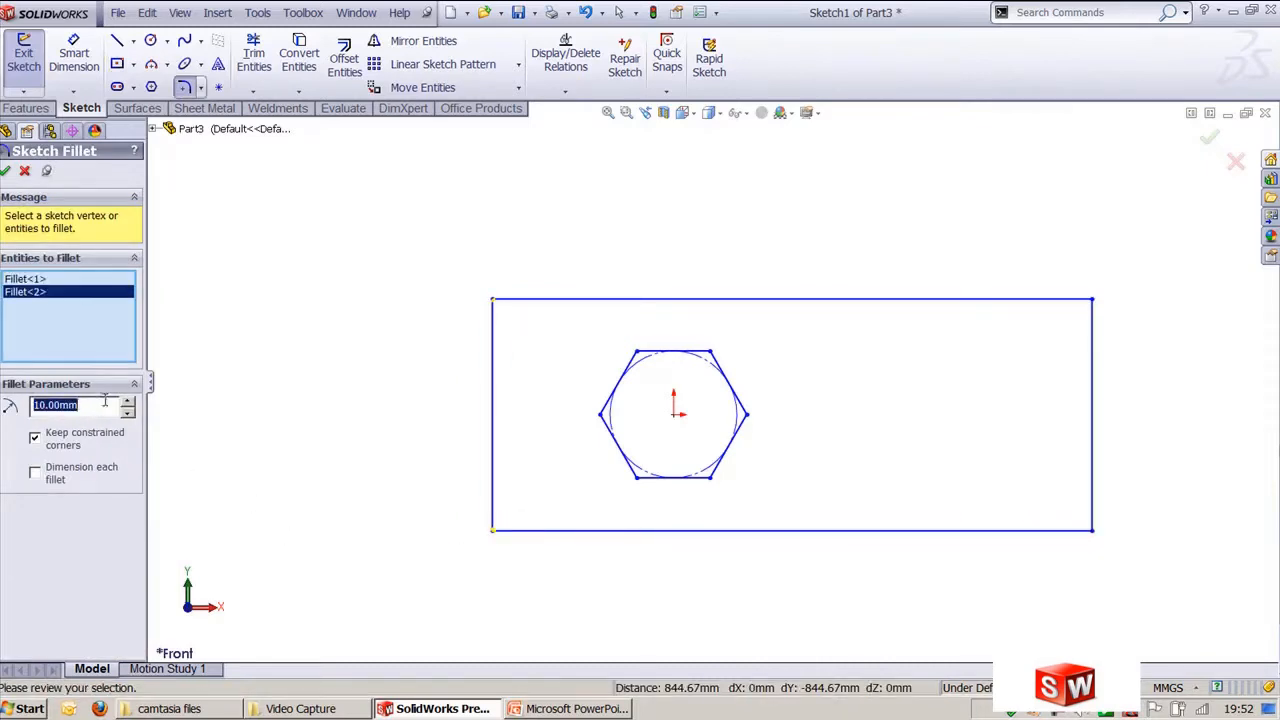
type("30")
key("Return")
double_click(105, 404)
type("50")
key("Return")
left_click(6, 170)
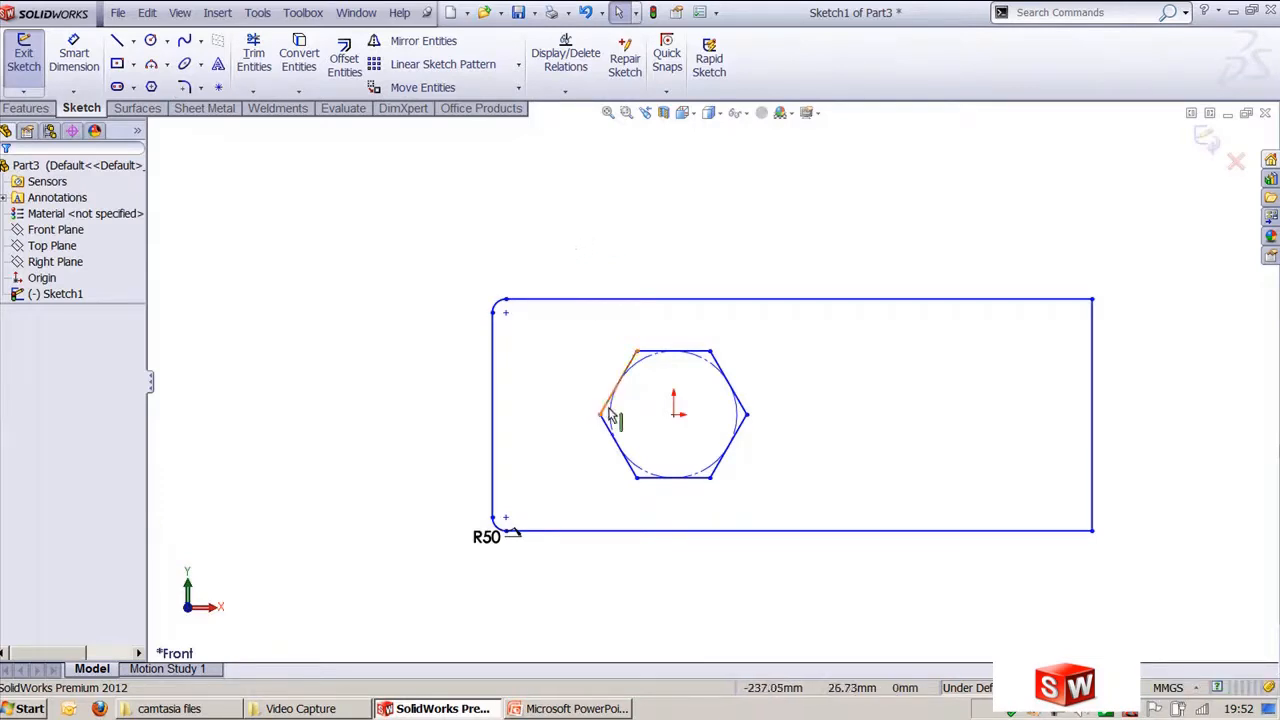
Edit the hexagon around the origin through one of its sides, setting the number of sides to 4.
left_click(610, 415)
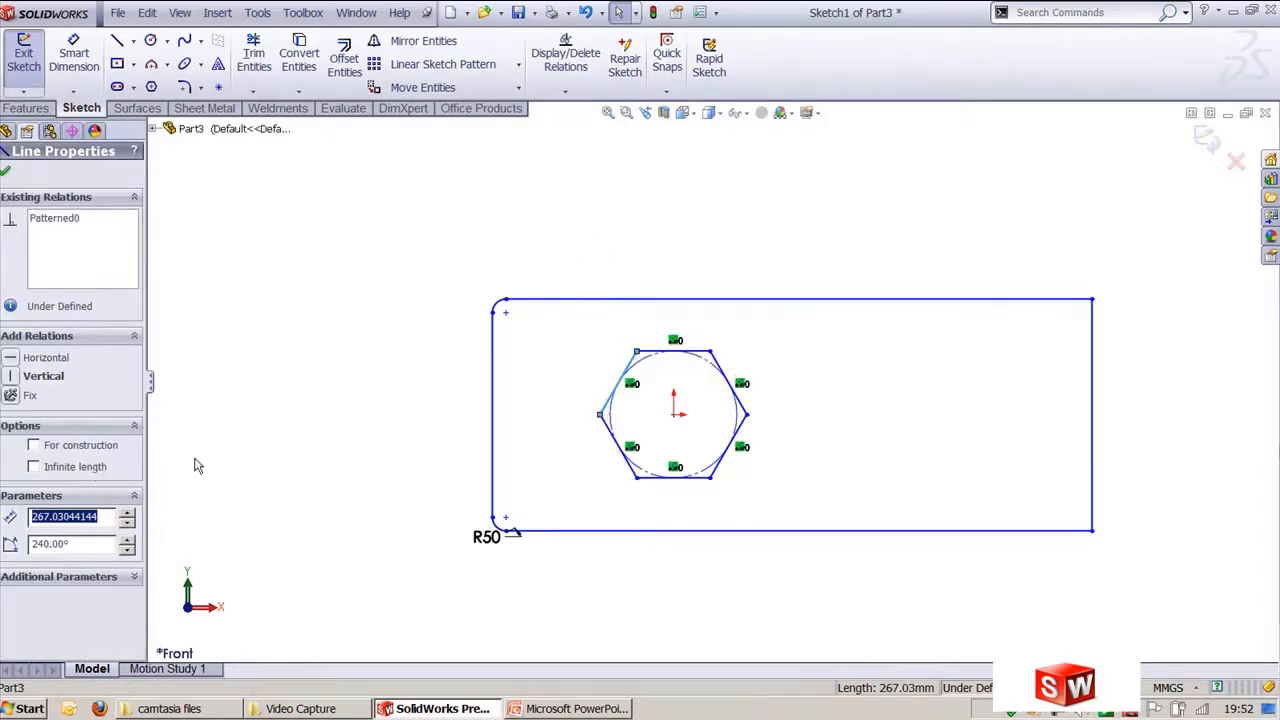
left_click(272, 325)
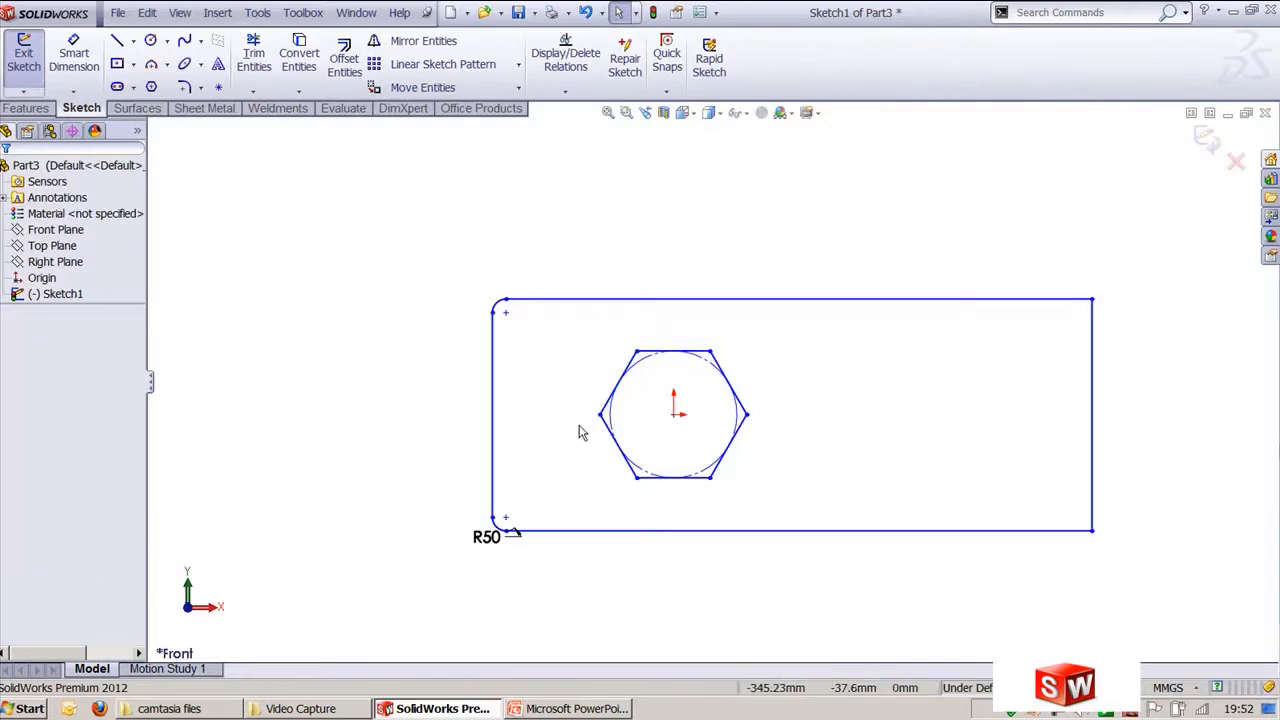
left_click(620, 383)
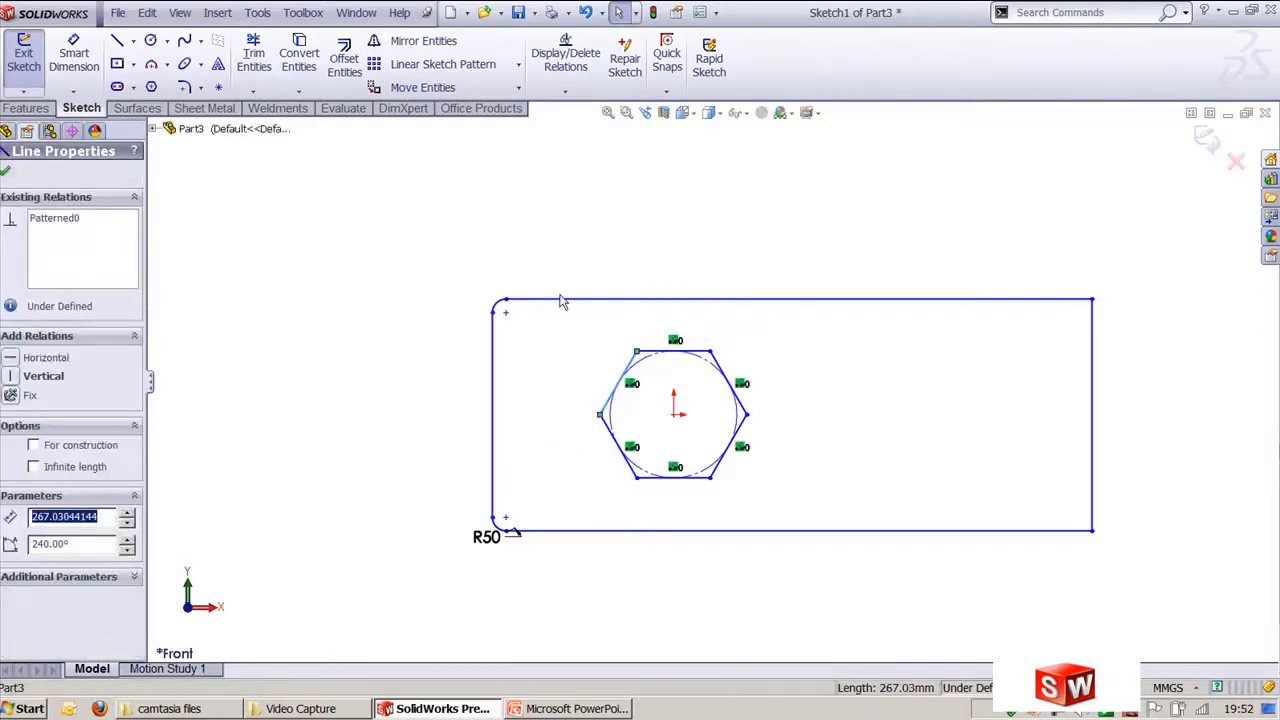
left_click(257, 12)
mouse_move(340, 392)
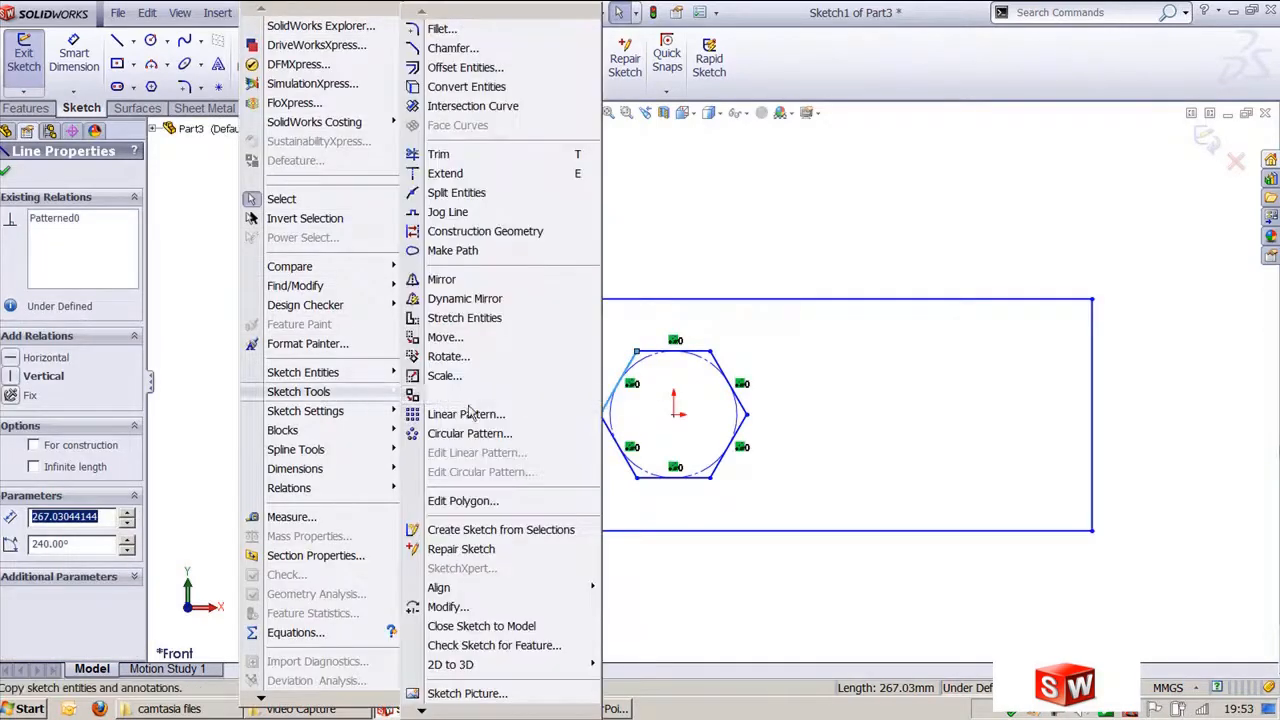
left_click(463, 500)
left_click(131, 272)
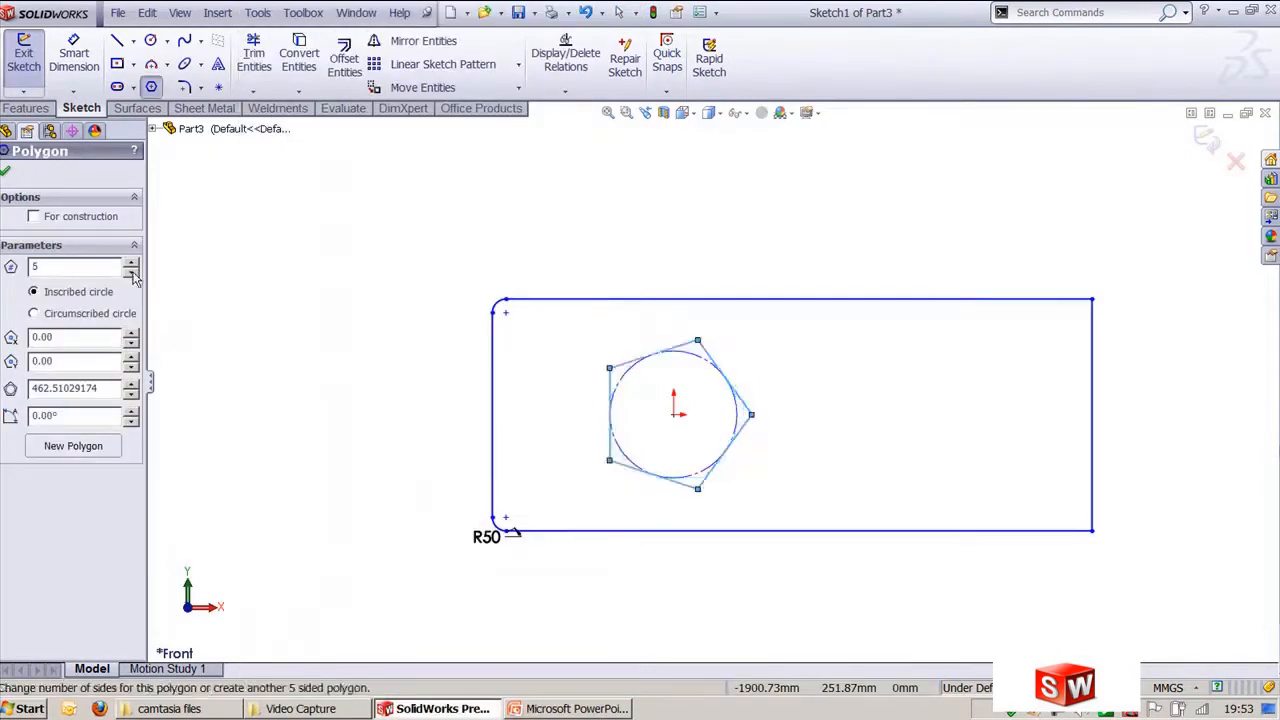
left_click(131, 272)
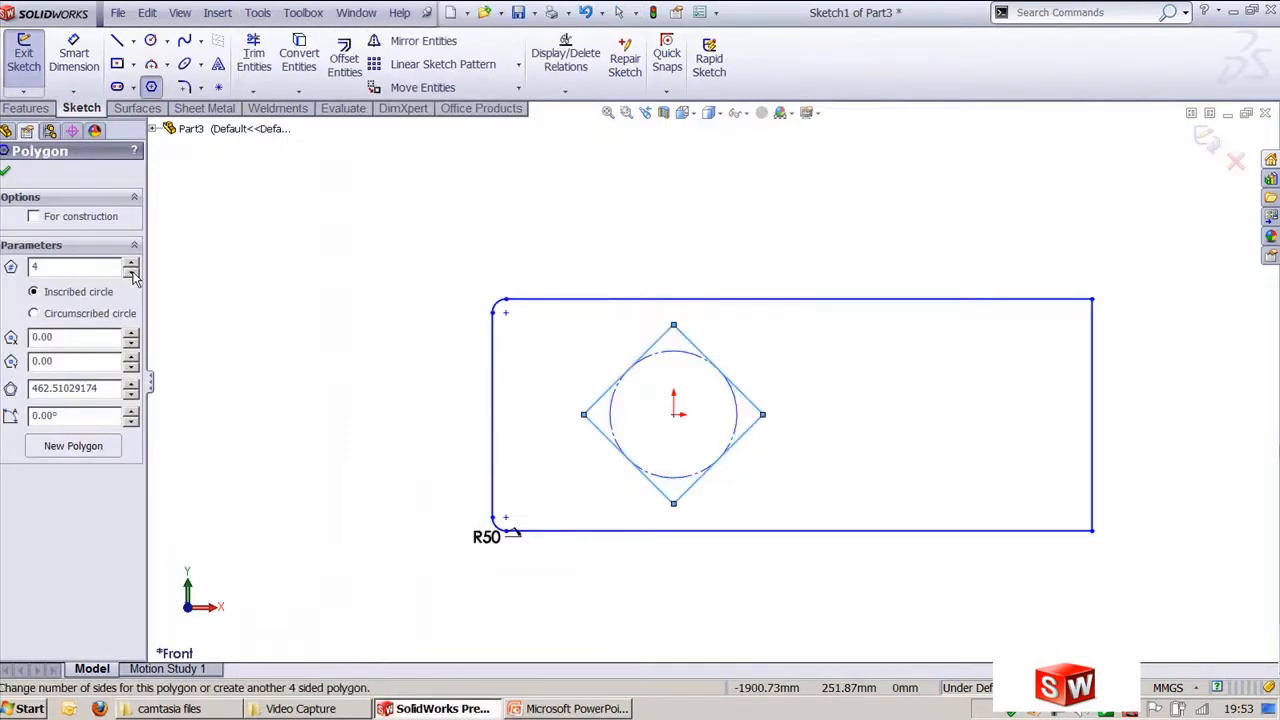
left_click(5, 170)
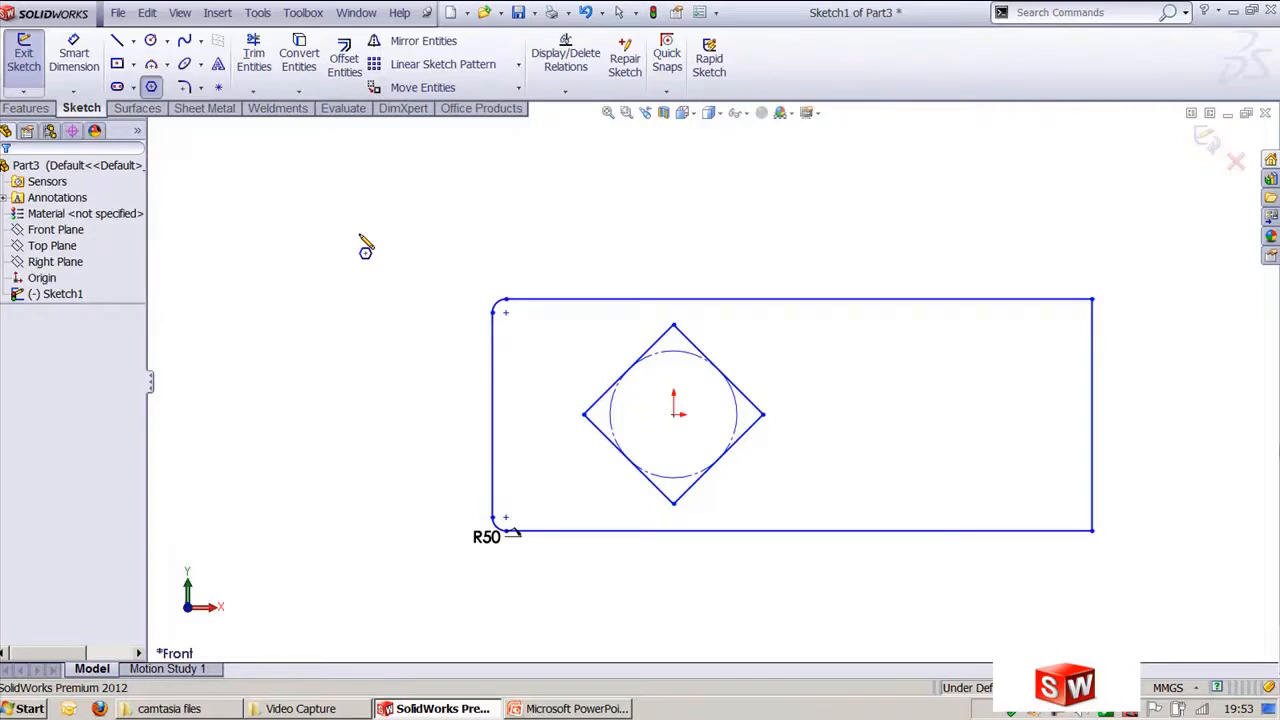
key("Escape")
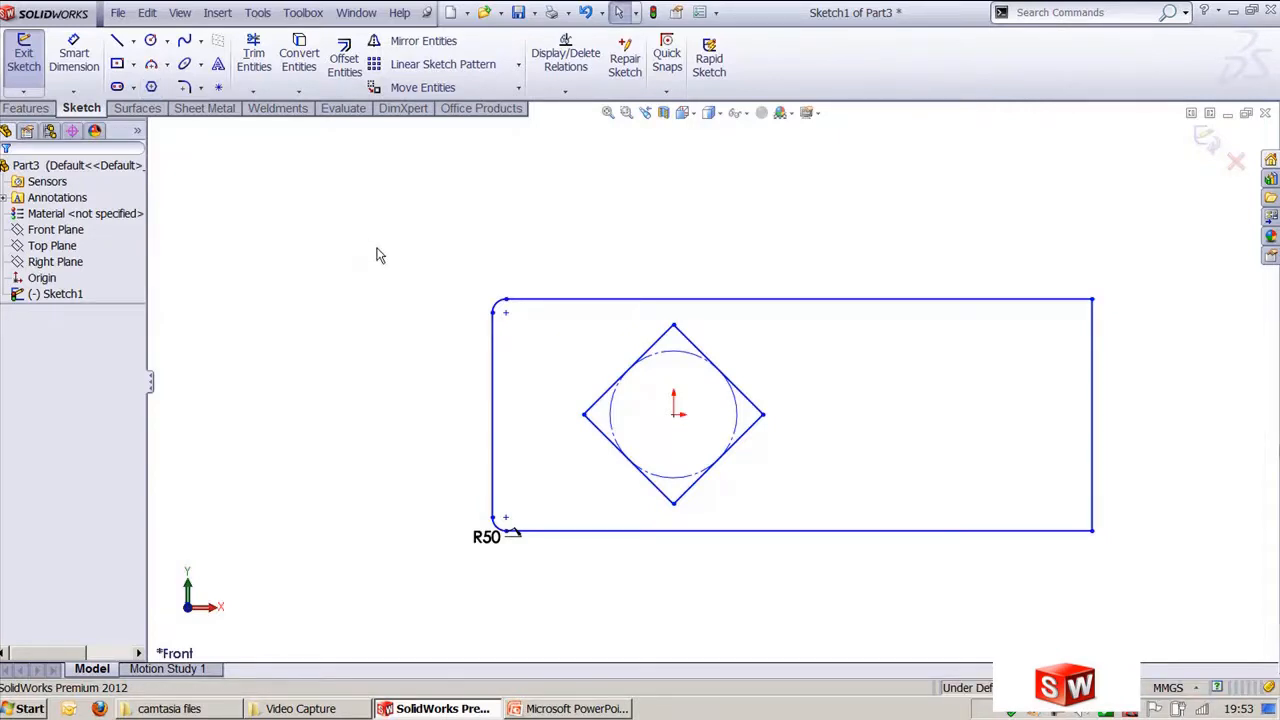
Delete all geometry from the sketch, and view the Sketch Tools slide in PowerPoint before returning to SolidWorks.
mouse_move(366, 241)
left_mouse_down()
mouse_move(1077, 609)
mouse_move(1147, 628)
left_mouse_up()
key("Delete")
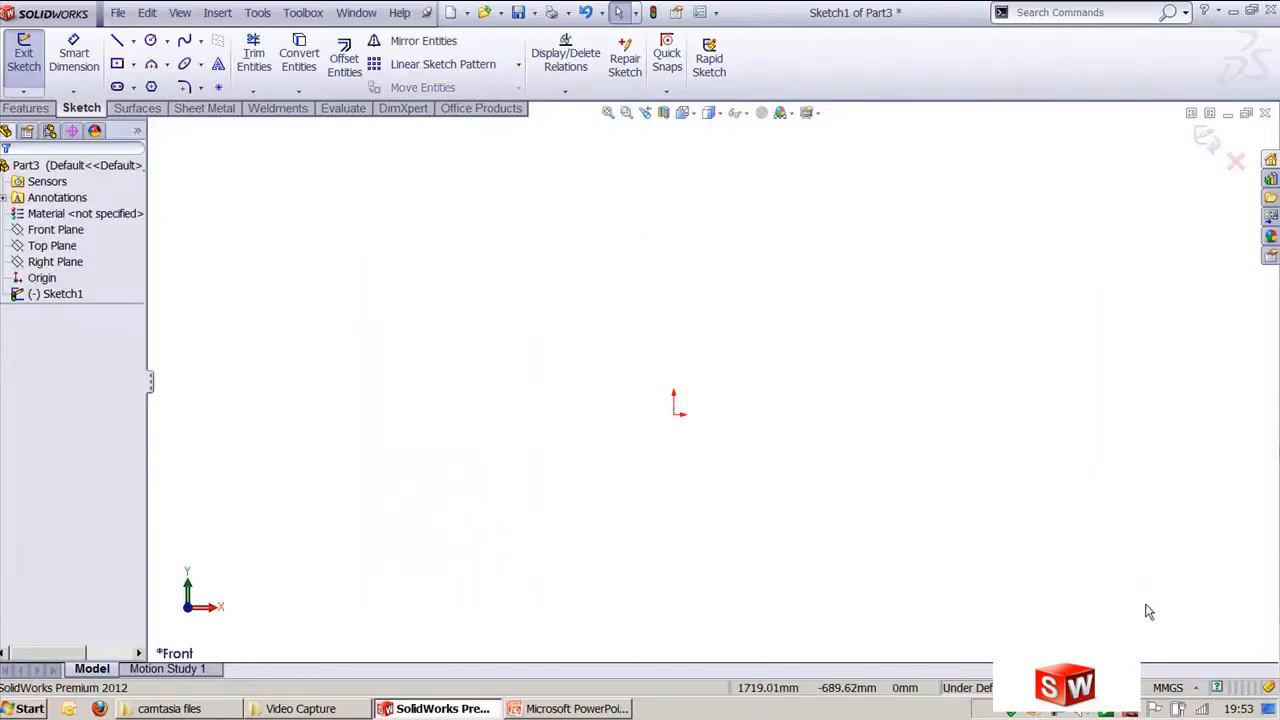
key("alt+Tab")
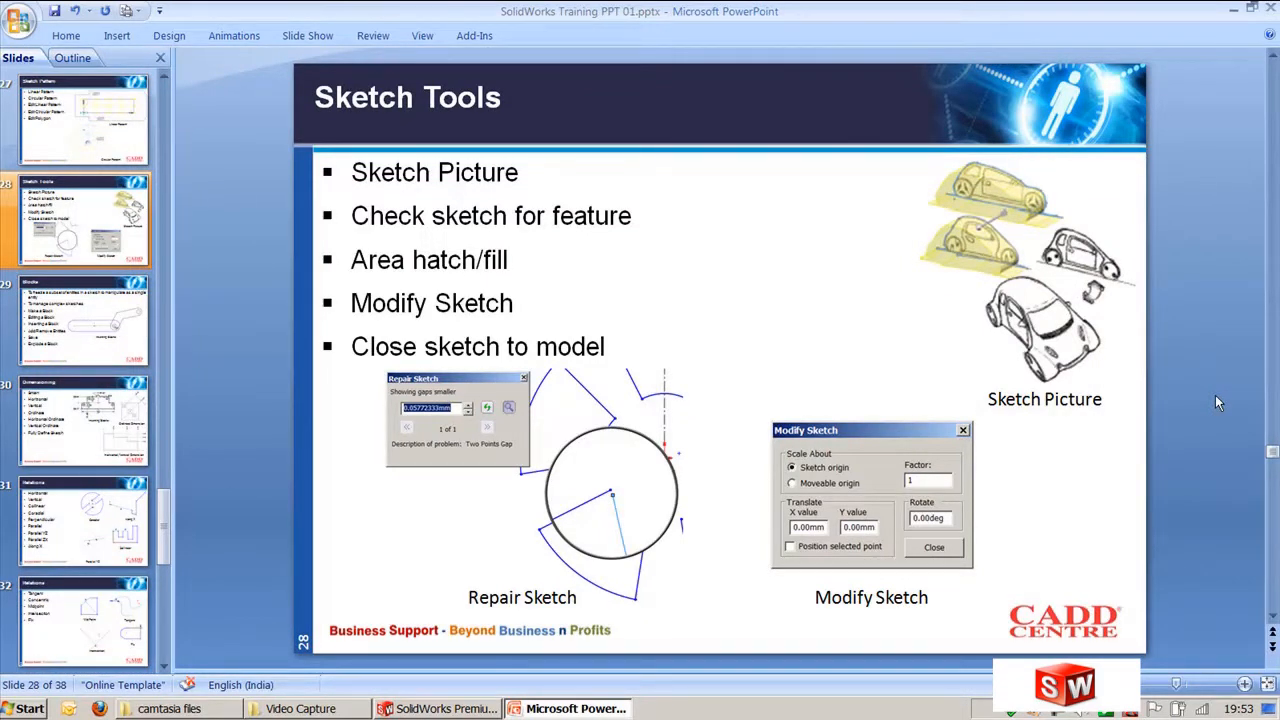
key("alt+Tab")
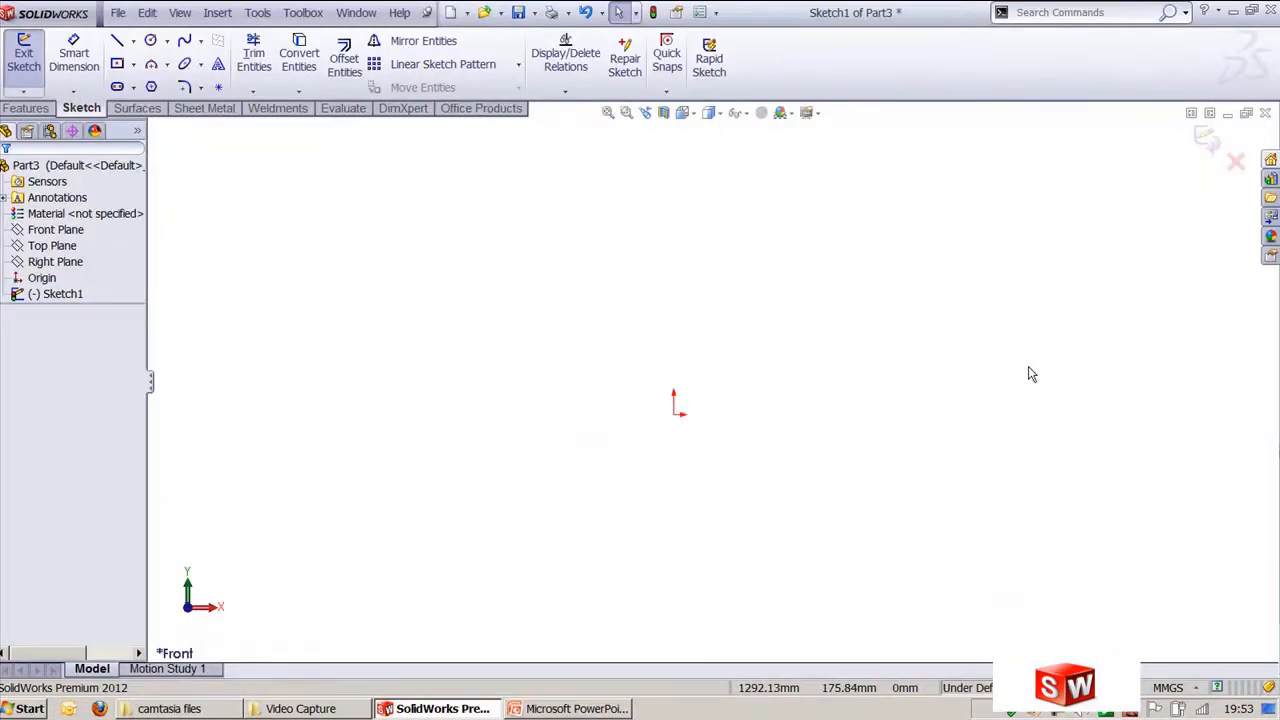
Make sure the Autotrace add-in is active and enabled at start-up.
left_click(258, 13)
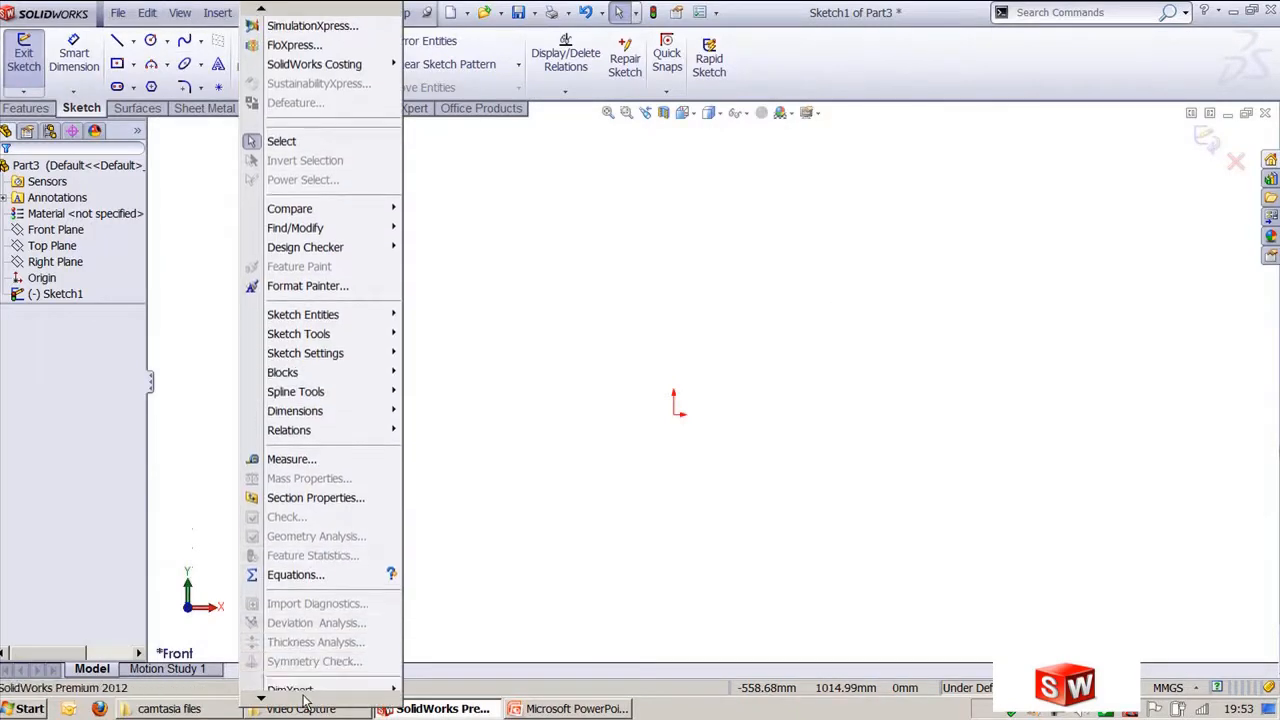
left_click(295, 663)
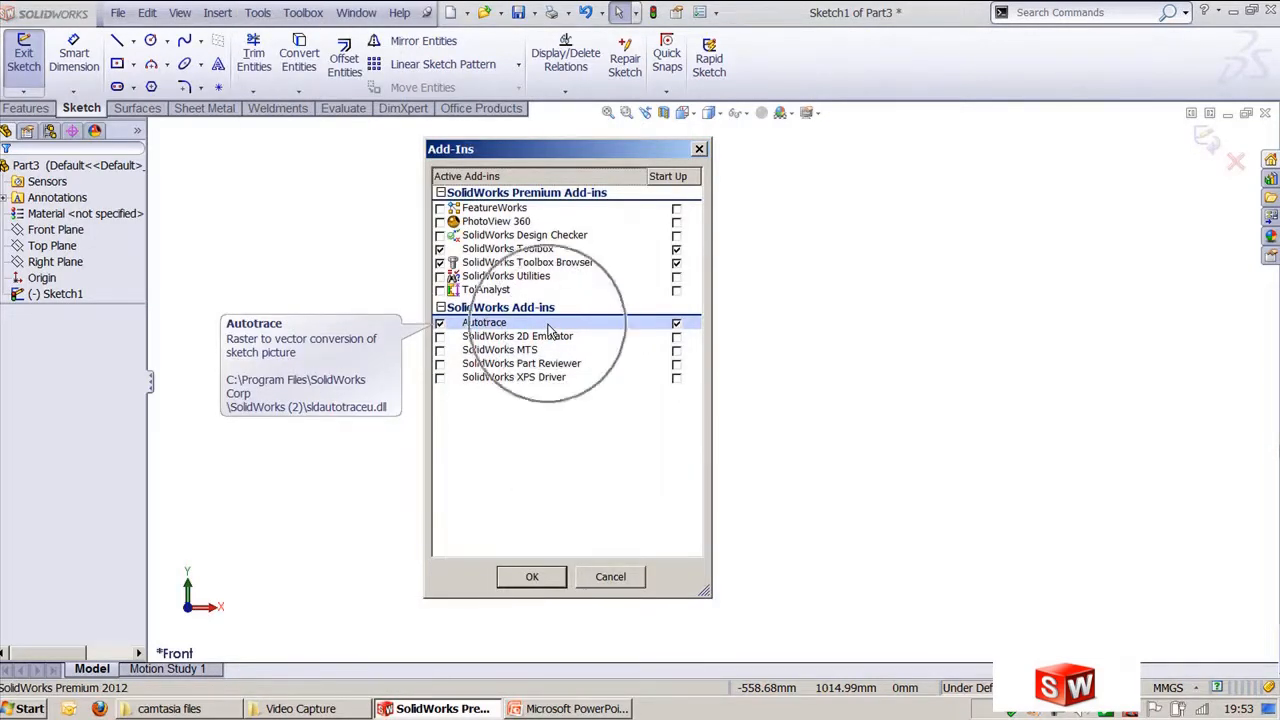
left_click(533, 580)
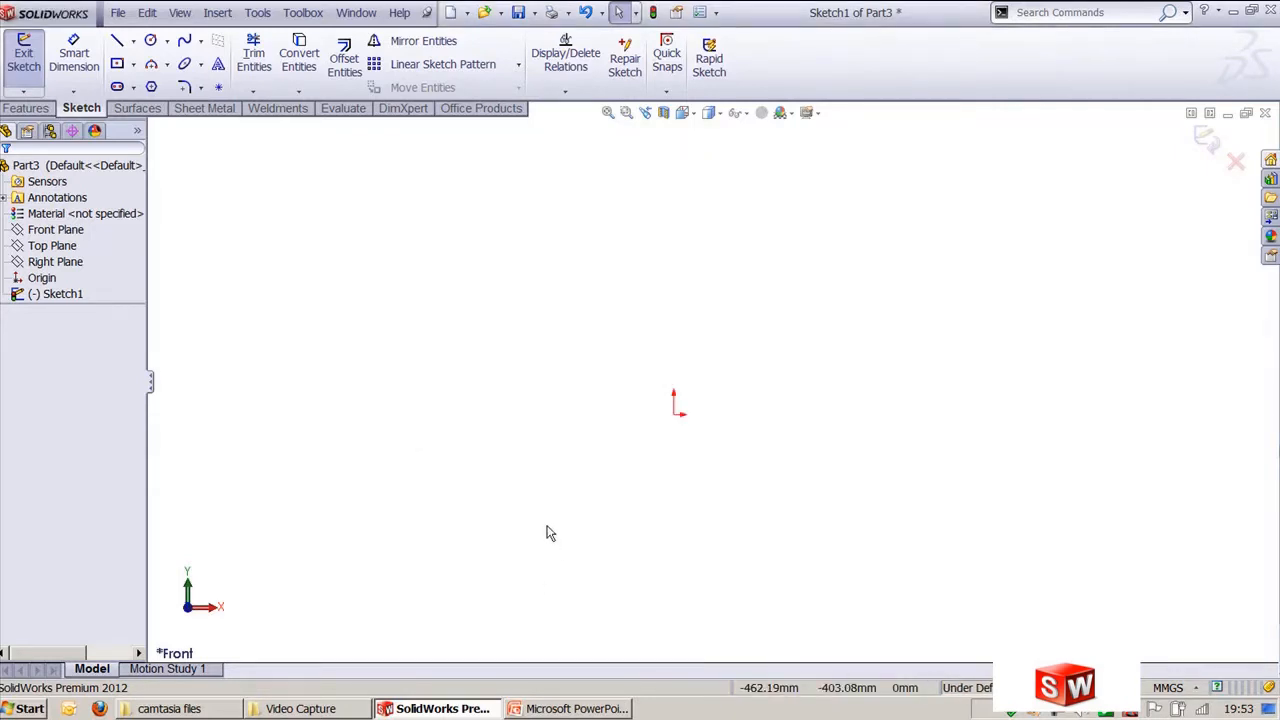
Insert Print_Front_View.jpg from the Camaro-files folder into the sketch as a sketch picture.
left_click(260, 18)
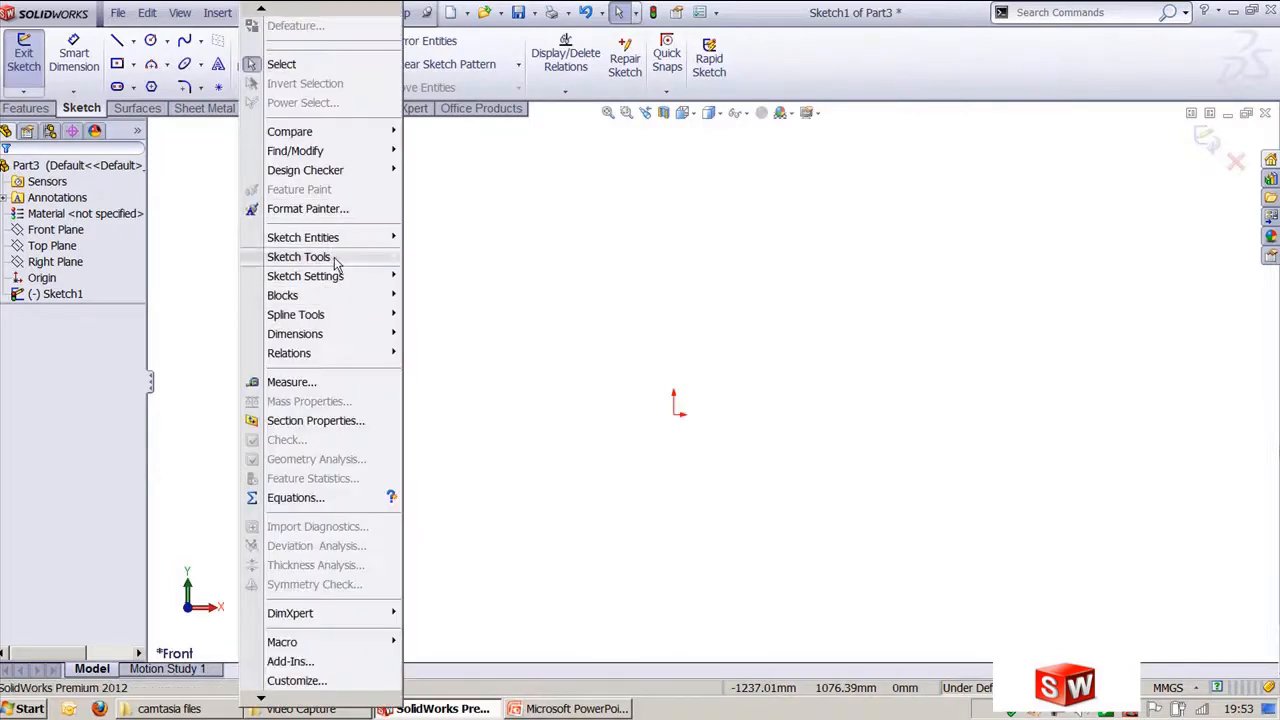
mouse_move(300, 256)
left_click(463, 693)
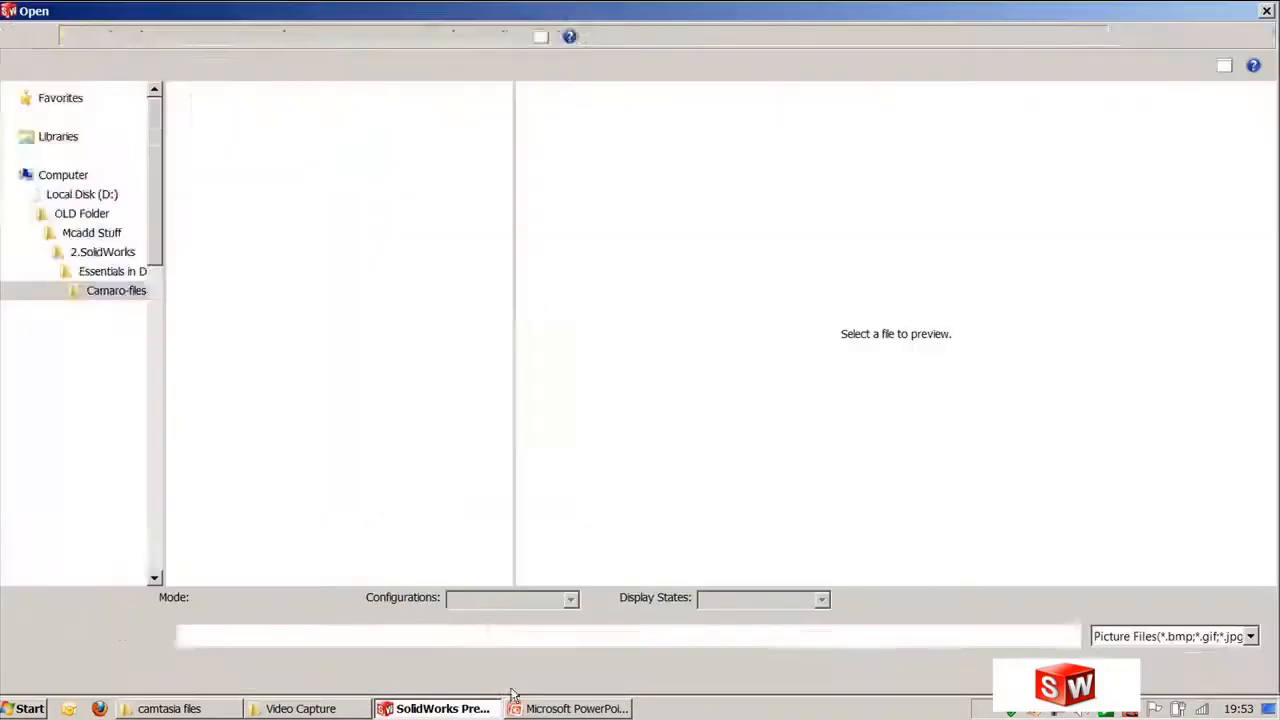
left_click(335, 162)
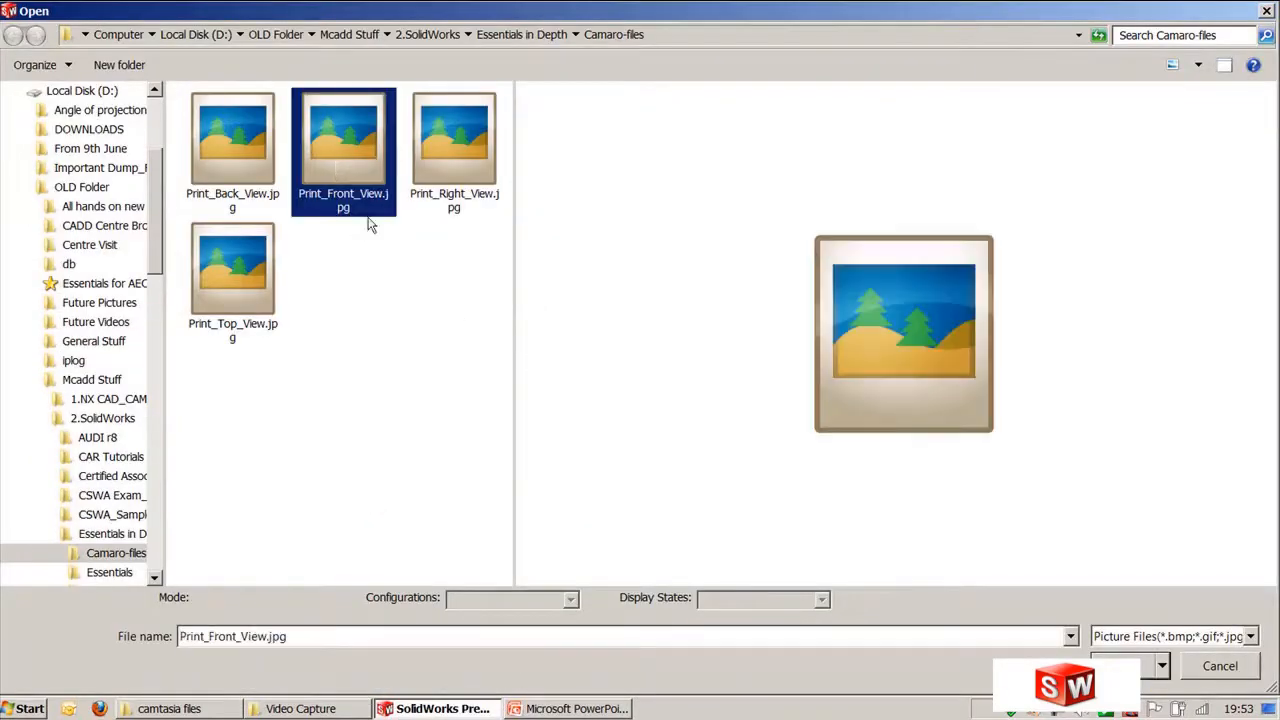
left_click(1150, 668)
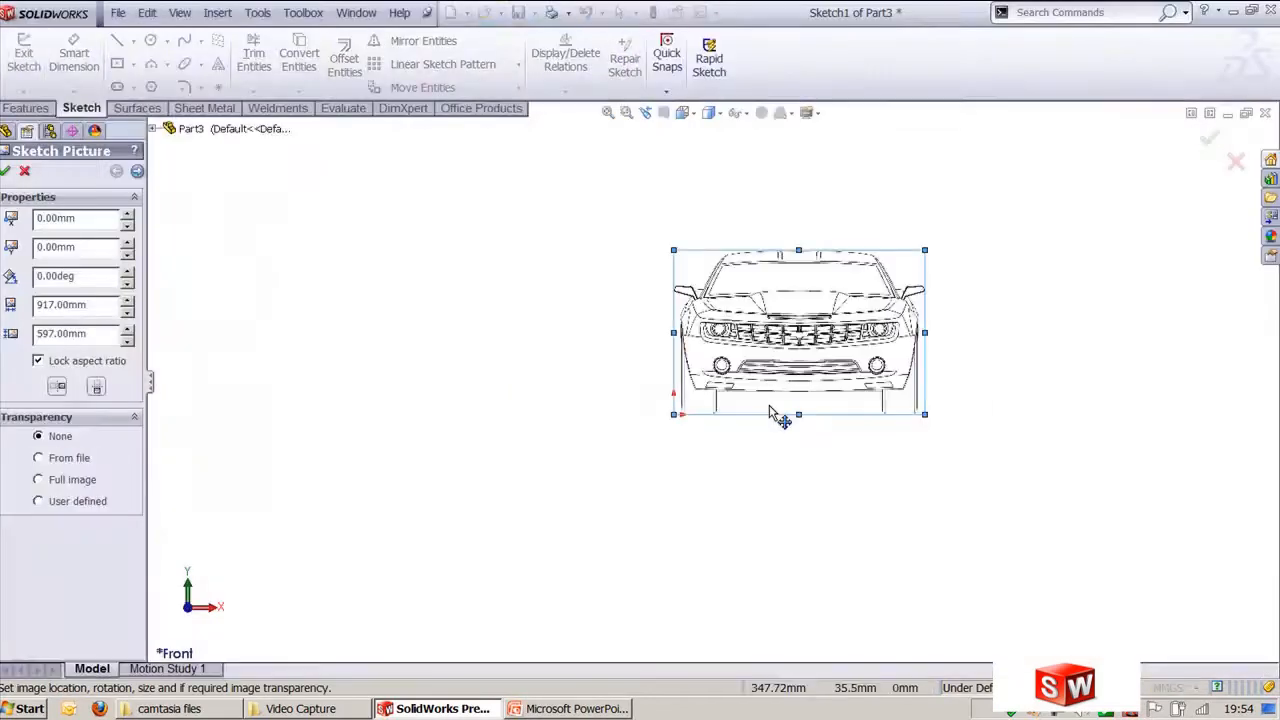
scroll(994, 334, "down", 2)
scroll(760, 420, "down", 3)
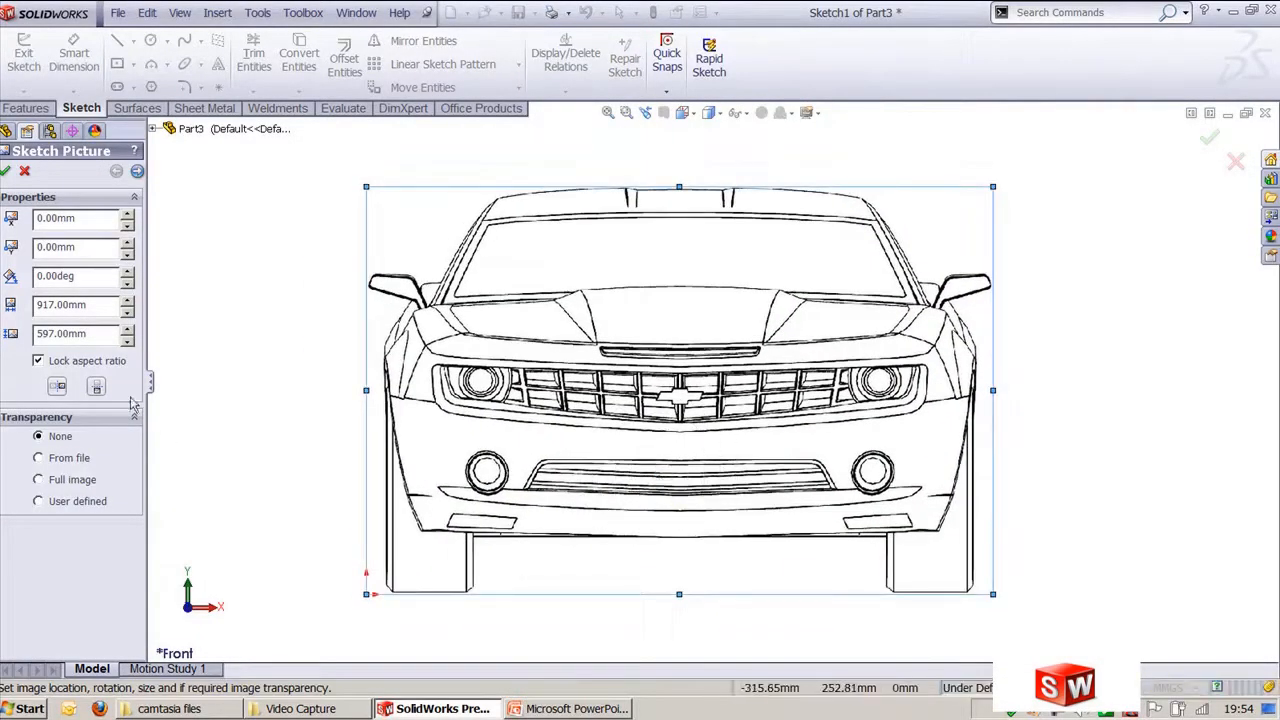
Try the Full image and User defined transparency options on the car picture, and return the transparency to None.
left_click_drag(147, 312, 185, 445)
left_click(40, 480)
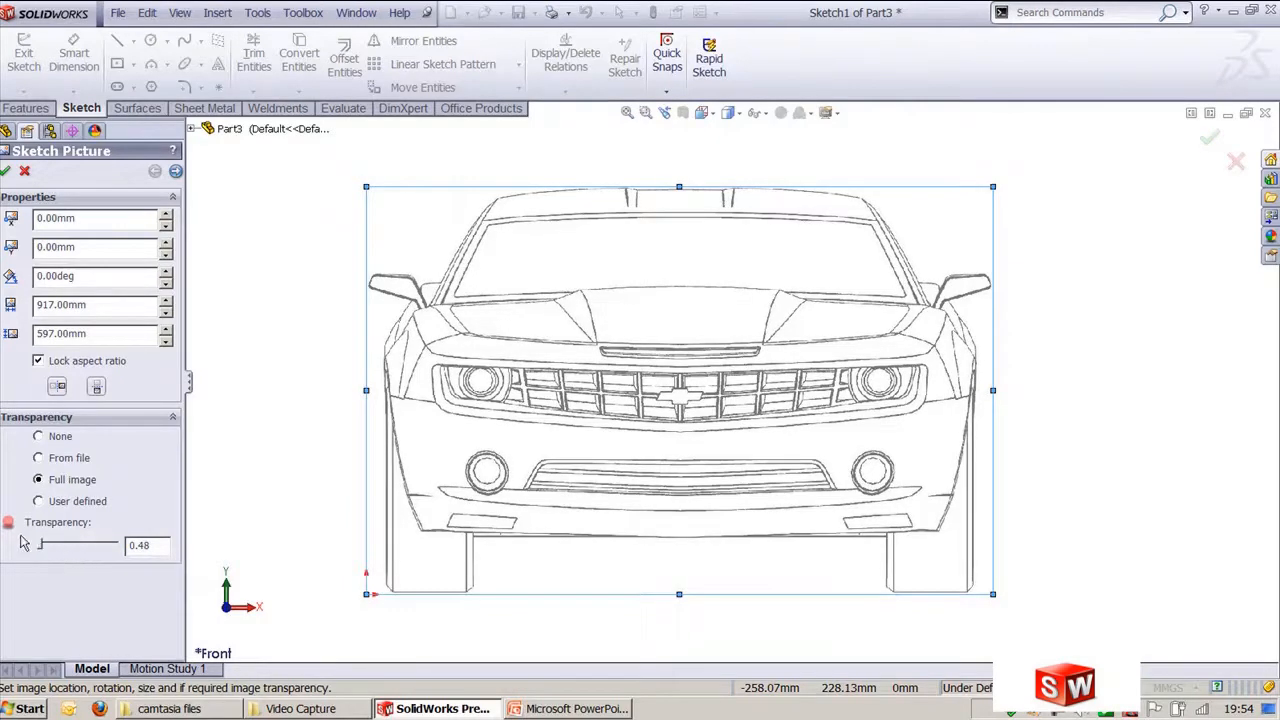
left_click_drag(24, 543, 21, 542)
left_click(42, 439)
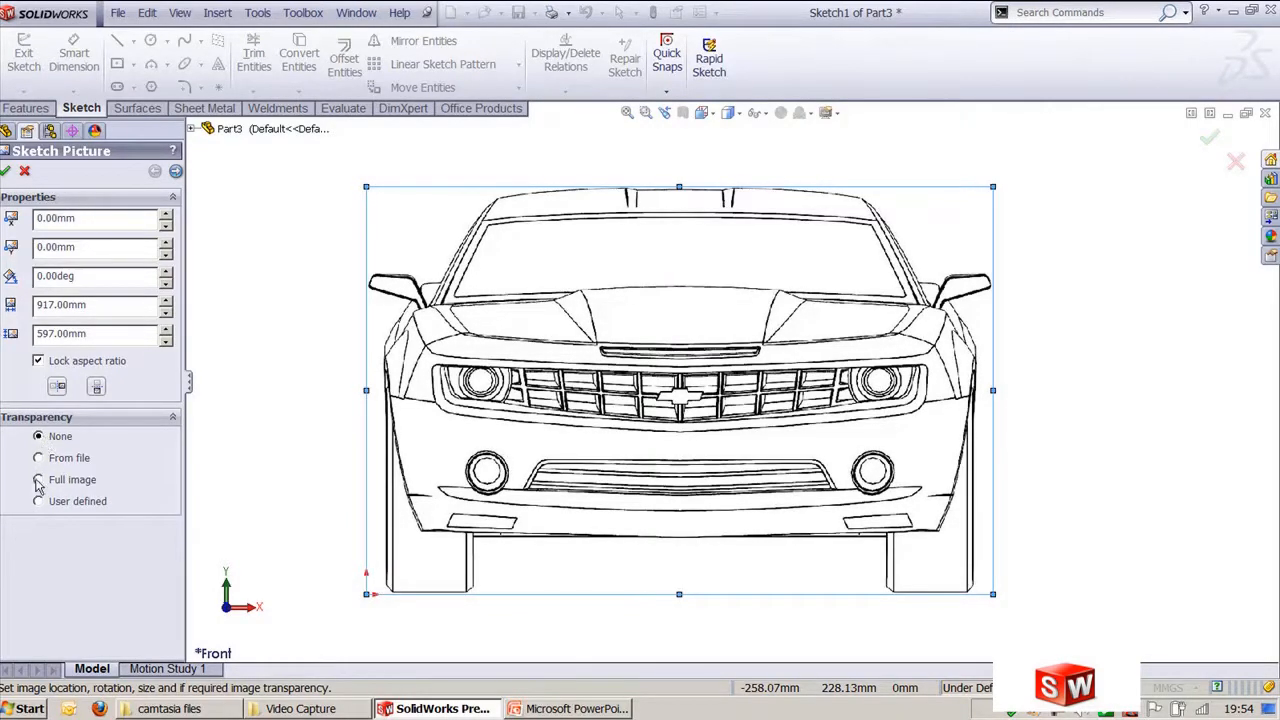
left_click(38, 503)
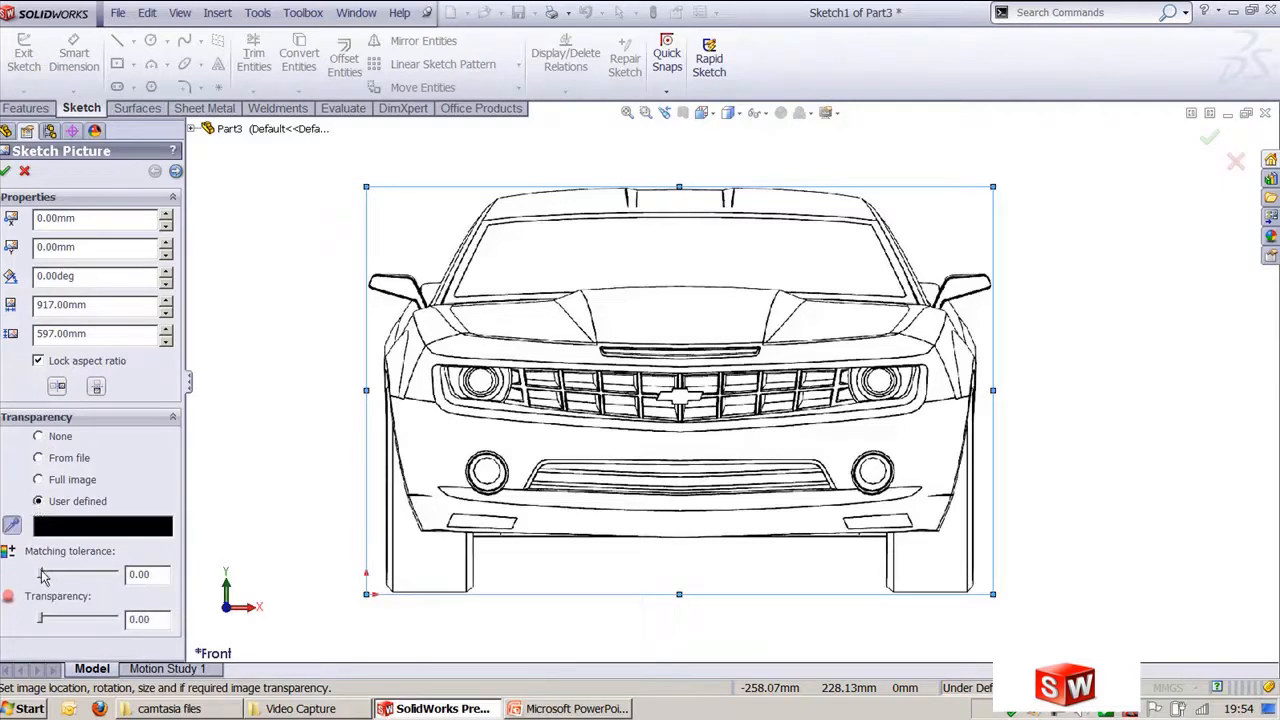
left_click_drag(43, 577, 64, 577)
left_click(38, 439)
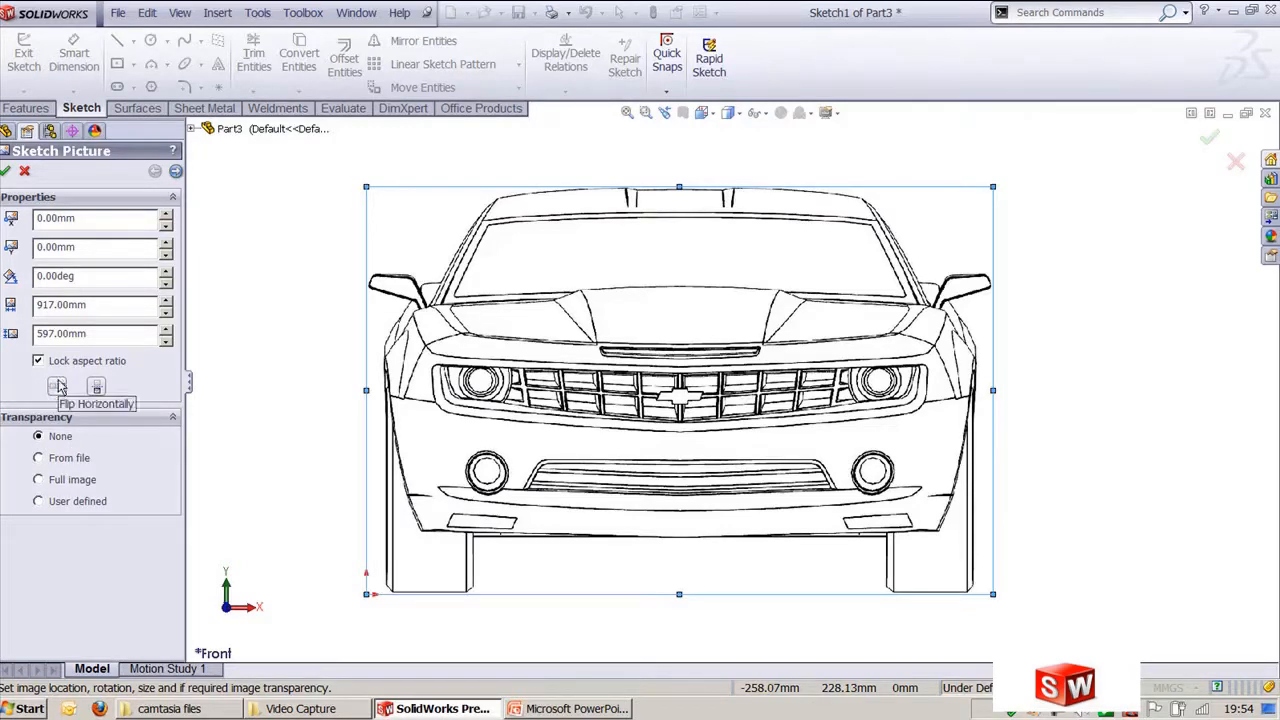
Try flipping the car picture vertically and horizontally, reversing each flip.
left_click(96, 387)
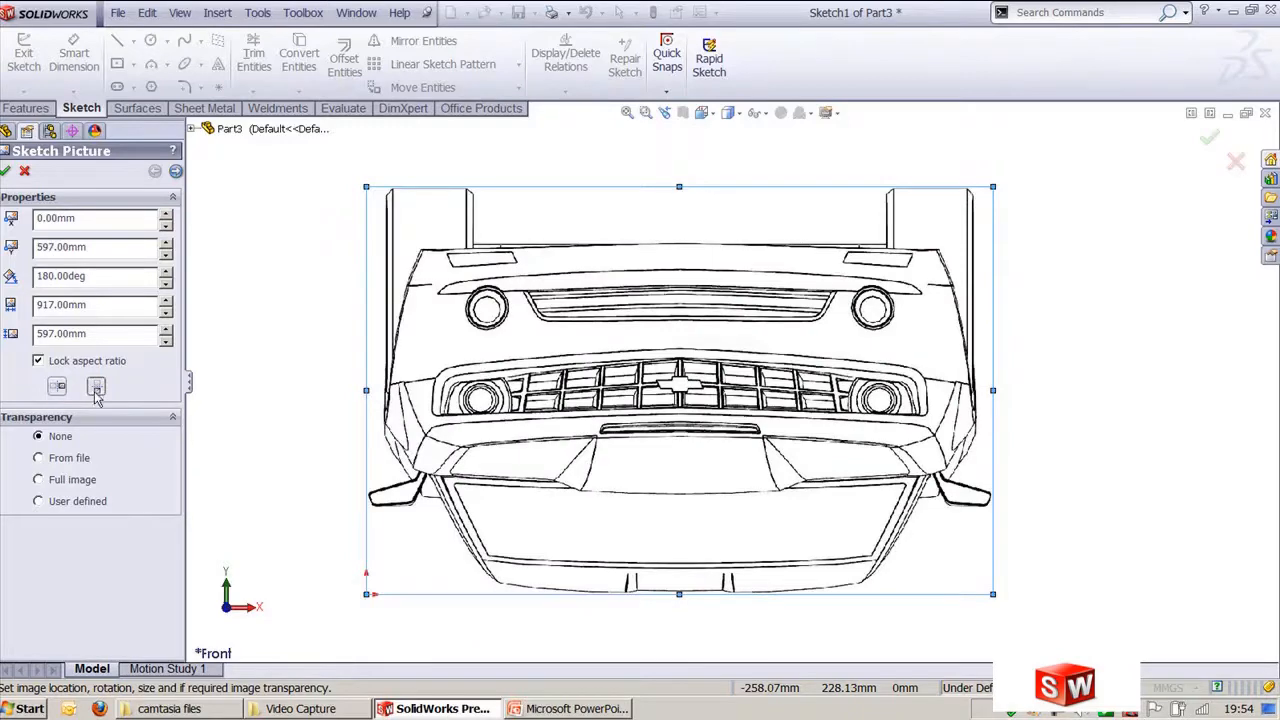
left_click(96, 388)
left_click(56, 388)
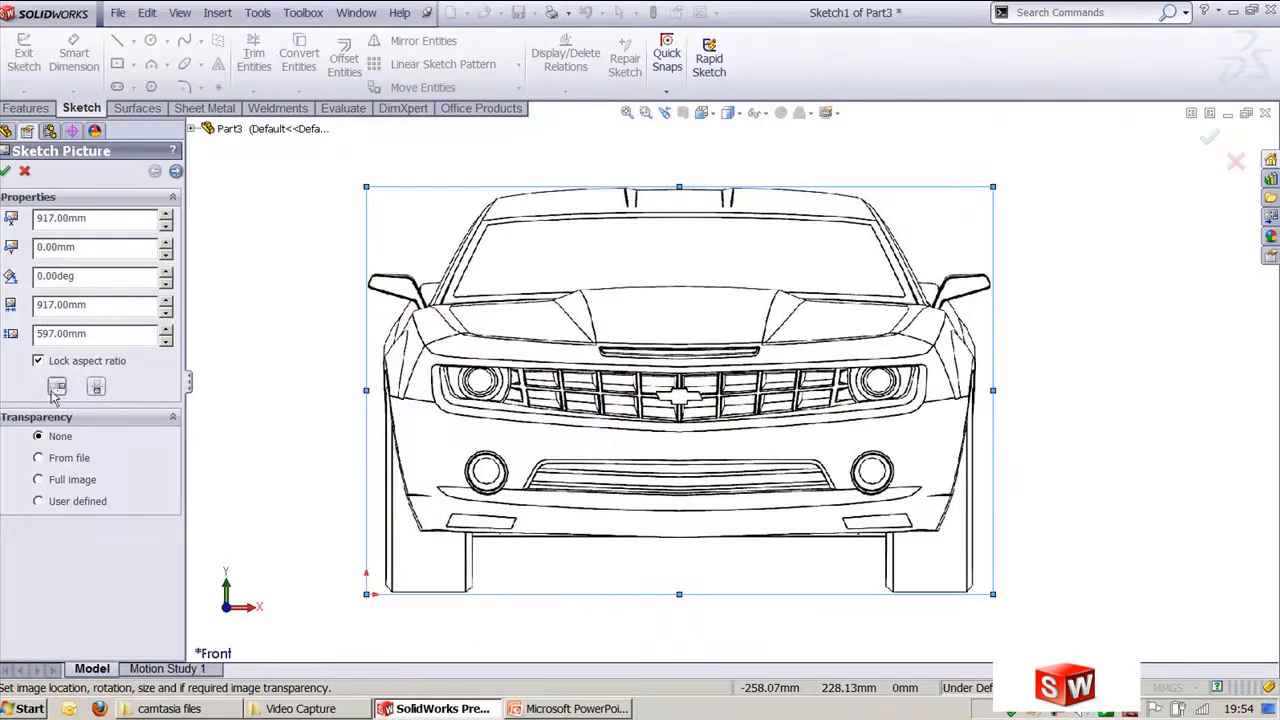
left_click(57, 388)
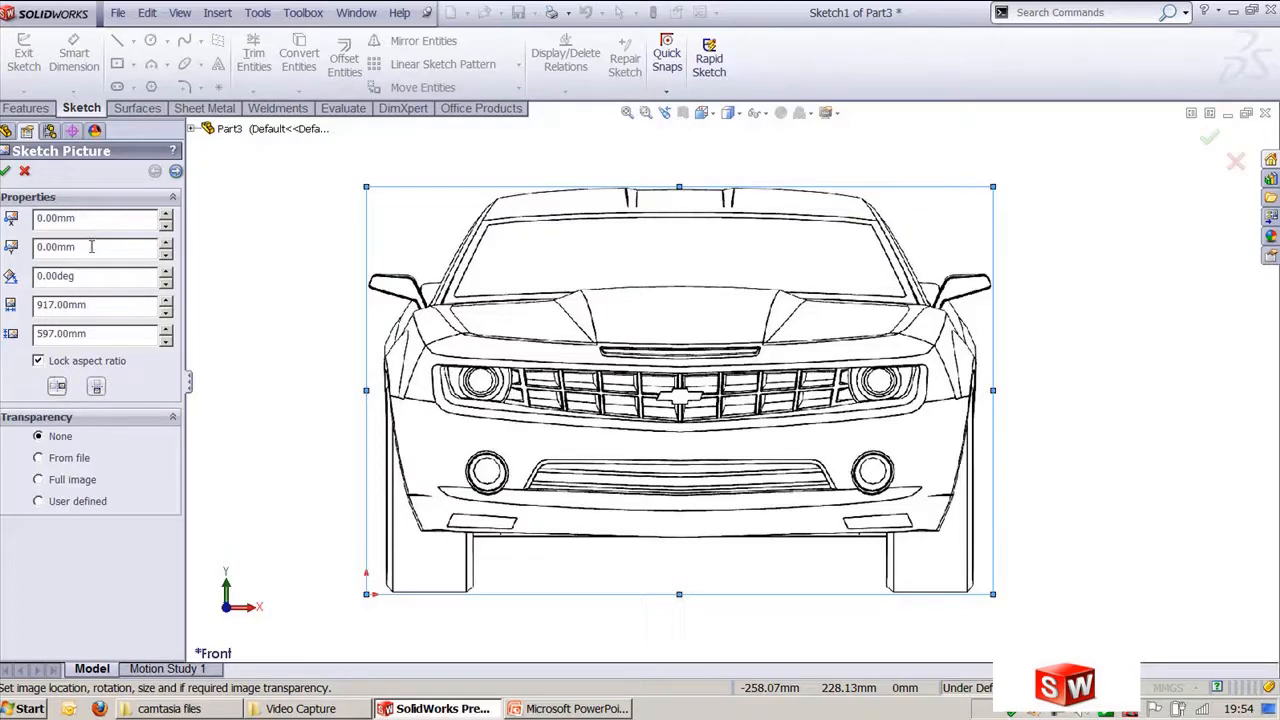
Try shifting the car picture's X and Y origin positions one increment each and back.
left_click(166, 214)
left_click(166, 226)
left_click(166, 242)
left_click(166, 253)
Open the picture's trace settings, slightly lower the image brightness and contrast, and raise the color tolerance.
left_click(175, 171)
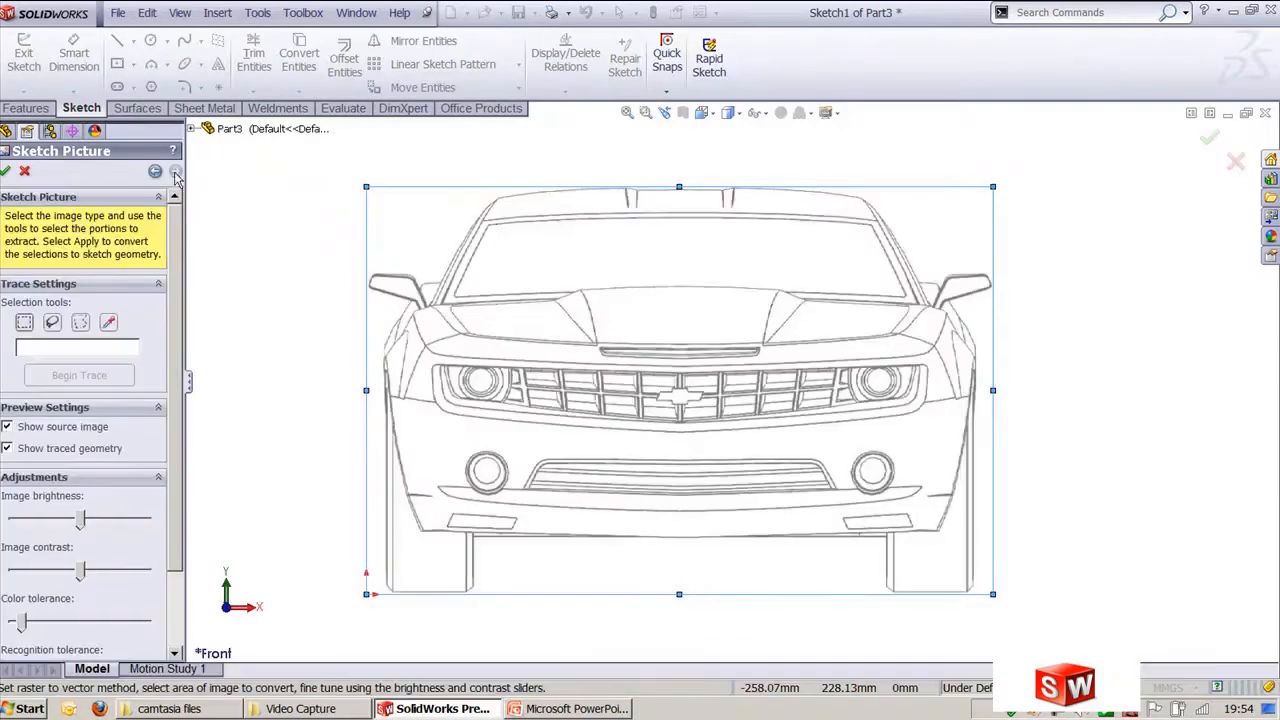
mouse_move(188, 320)
left_mouse_down()
mouse_move(240, 316)
mouse_move(233, 403)
mouse_move(230, 286)
mouse_move(234, 337)
left_mouse_up()
left_click_drag(105, 469, 85, 528)
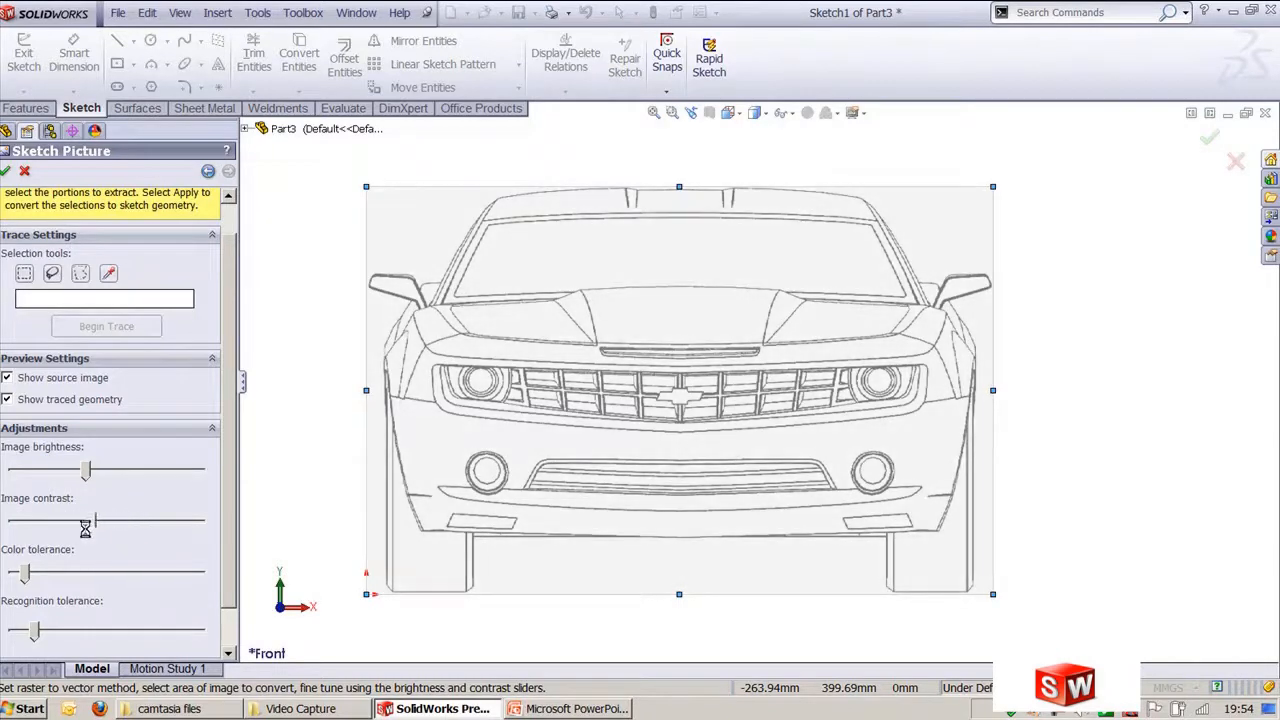
left_click(54, 577)
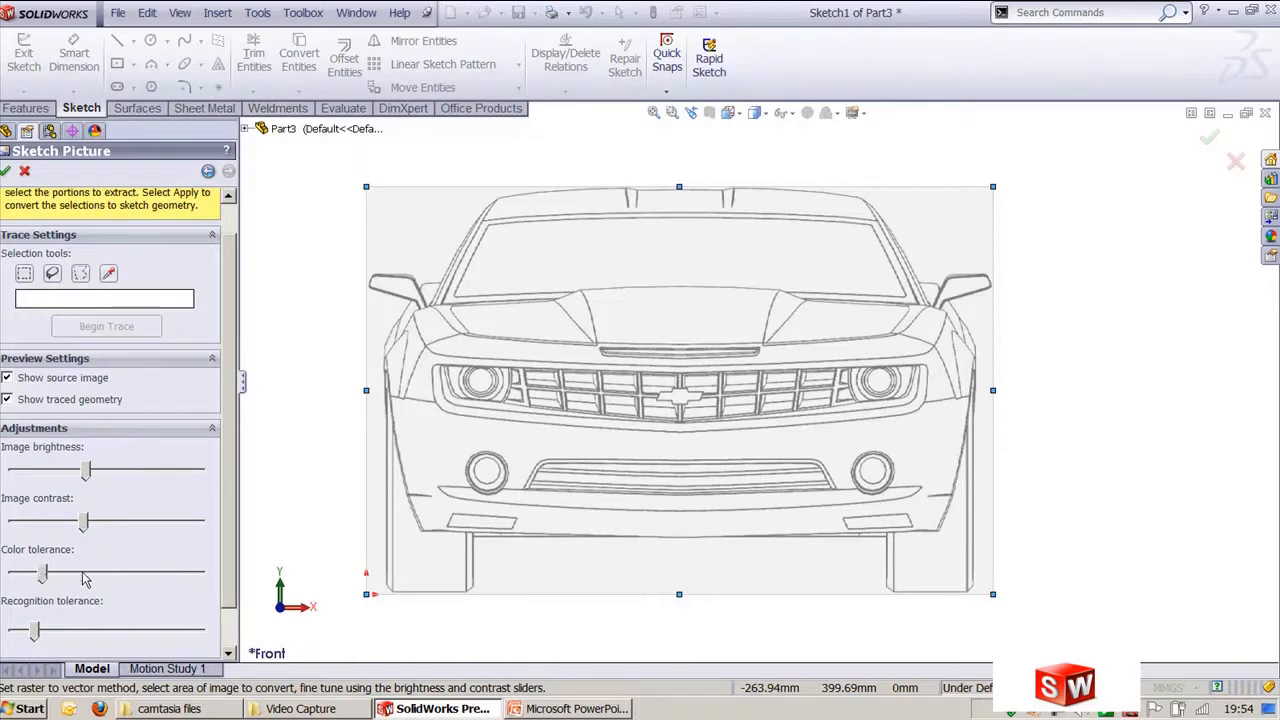
Trace the emblem at the centre of the car's grille from a rectangular selection drawn closely around it.
scroll(228, 467, "up", 2)
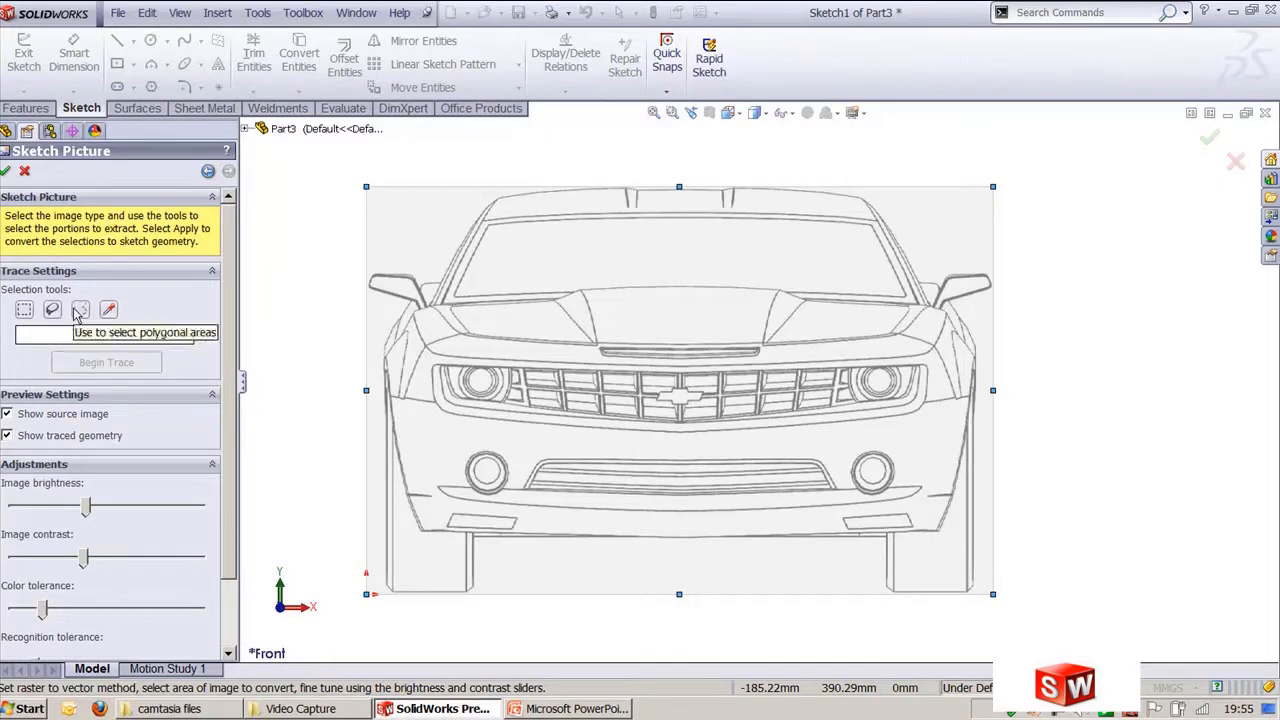
scroll(740, 455, "down", 4)
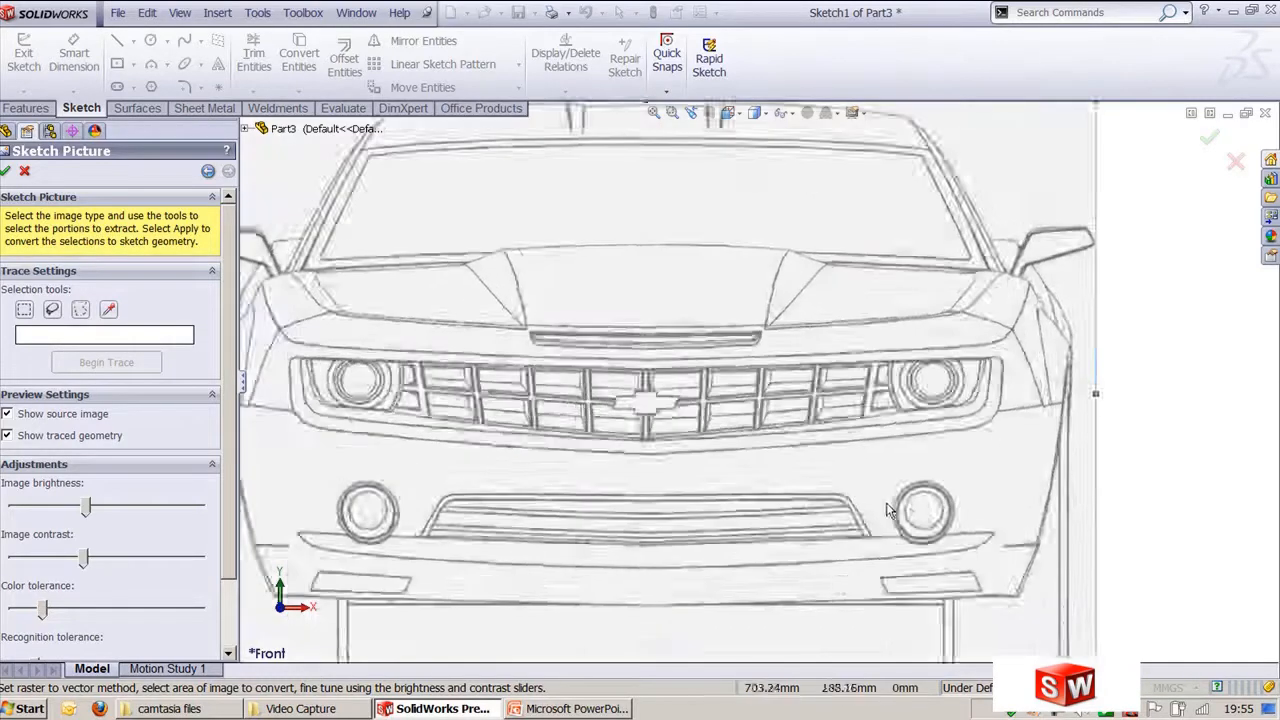
scroll(520, 335, "down", 4)
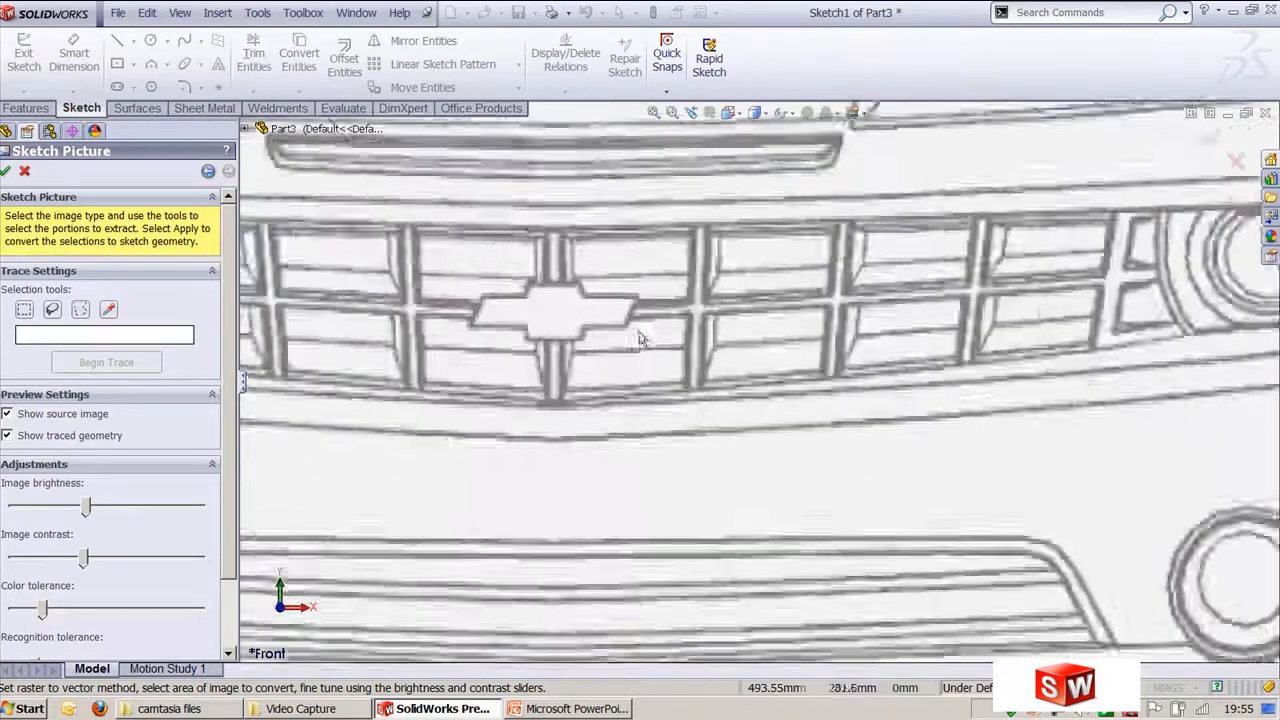
scroll(651, 363, "up", 3)
scroll(629, 360, "down", 8)
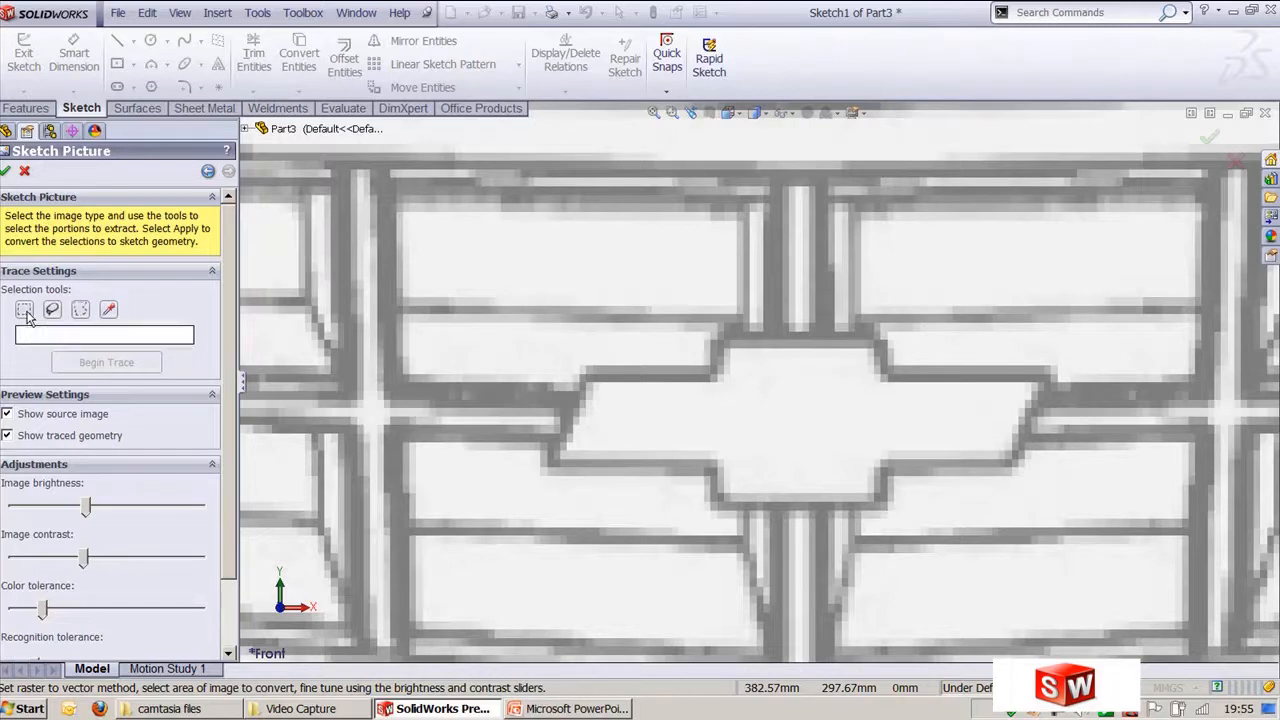
left_click_drag(528, 295, 1078, 513)
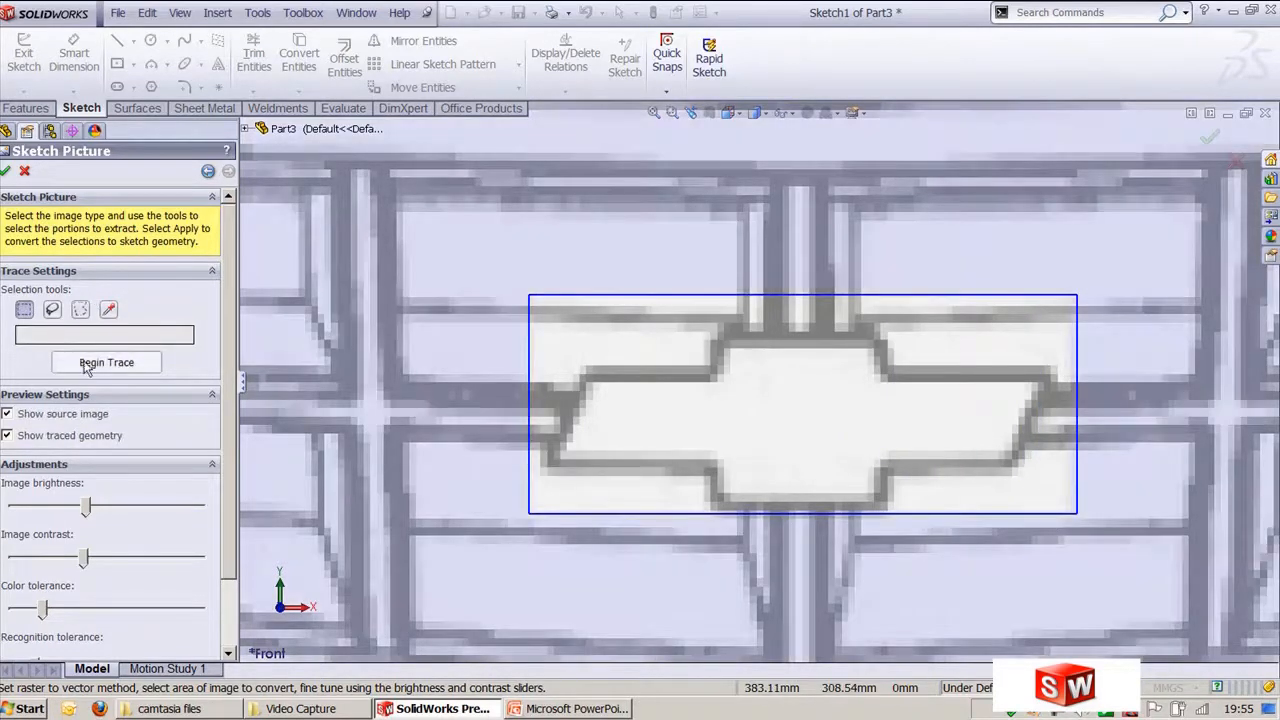
left_click(86, 364)
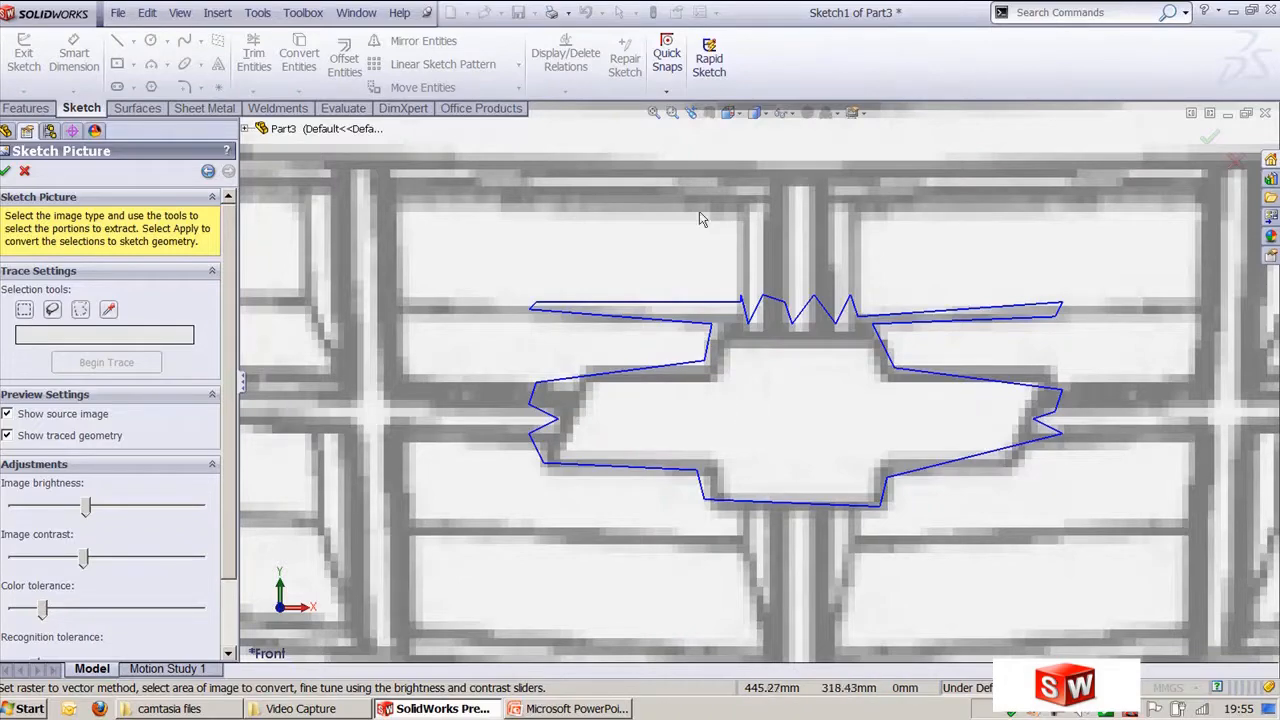
Accept the emblem trace, close the sketch and examine the traced outline over the car's grille.
scroll(660, 250, "up", 5)
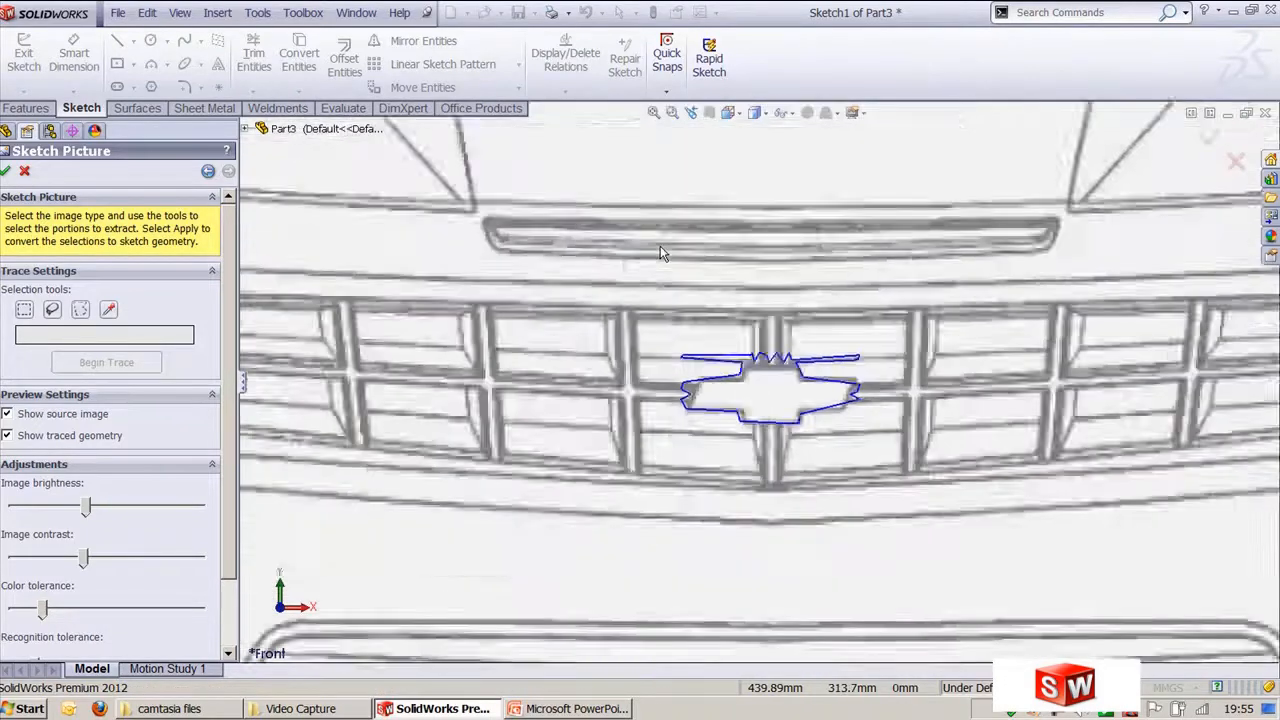
key("f")
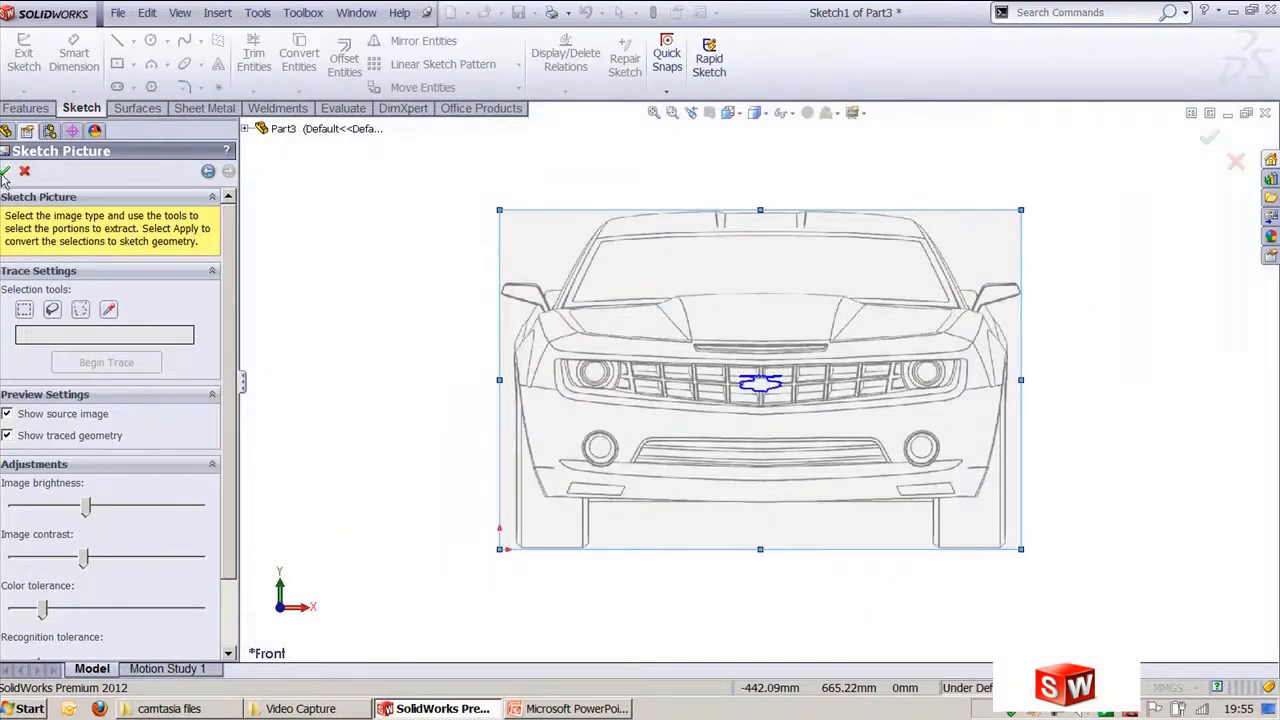
left_click(6, 172)
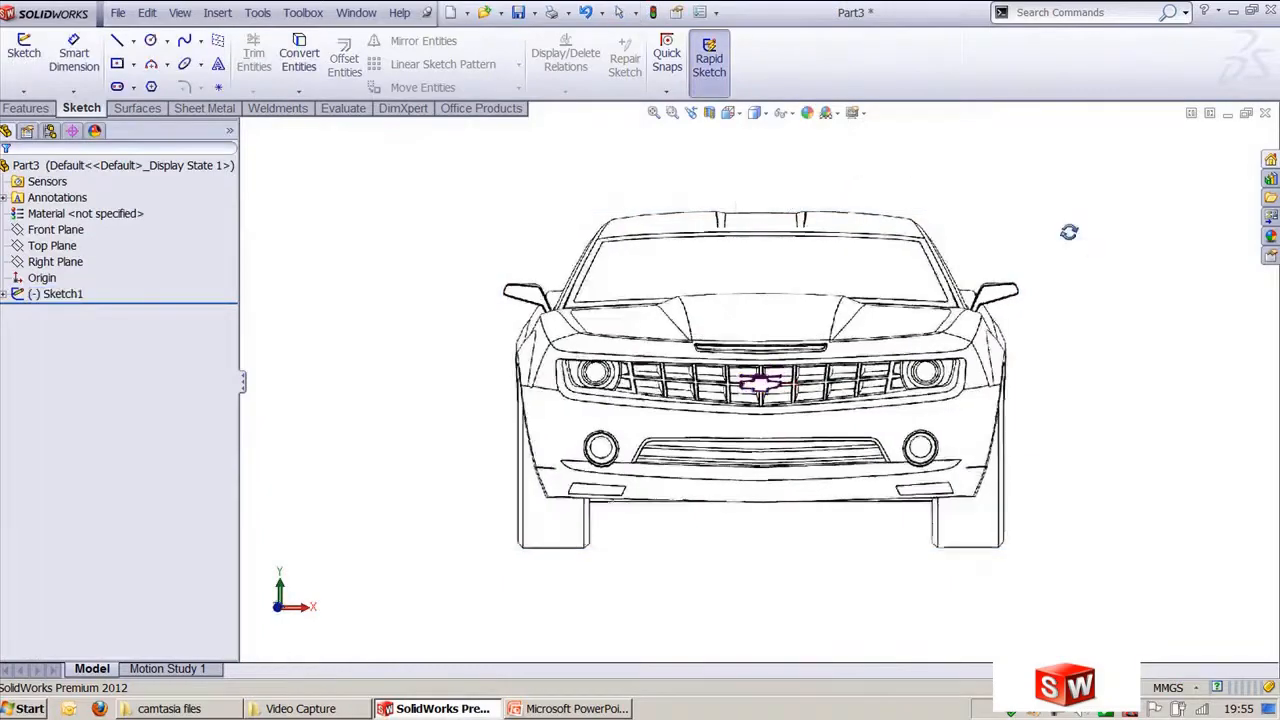
scroll(766, 390, "down", 10)
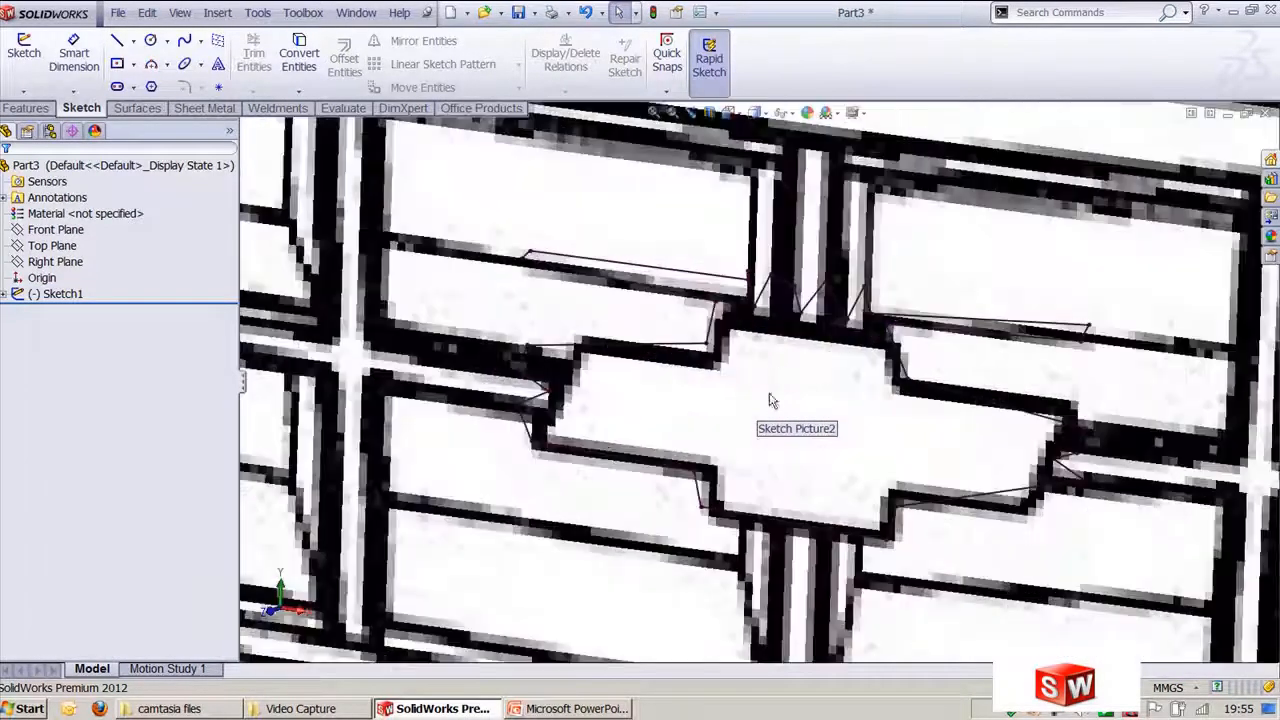
key("f")
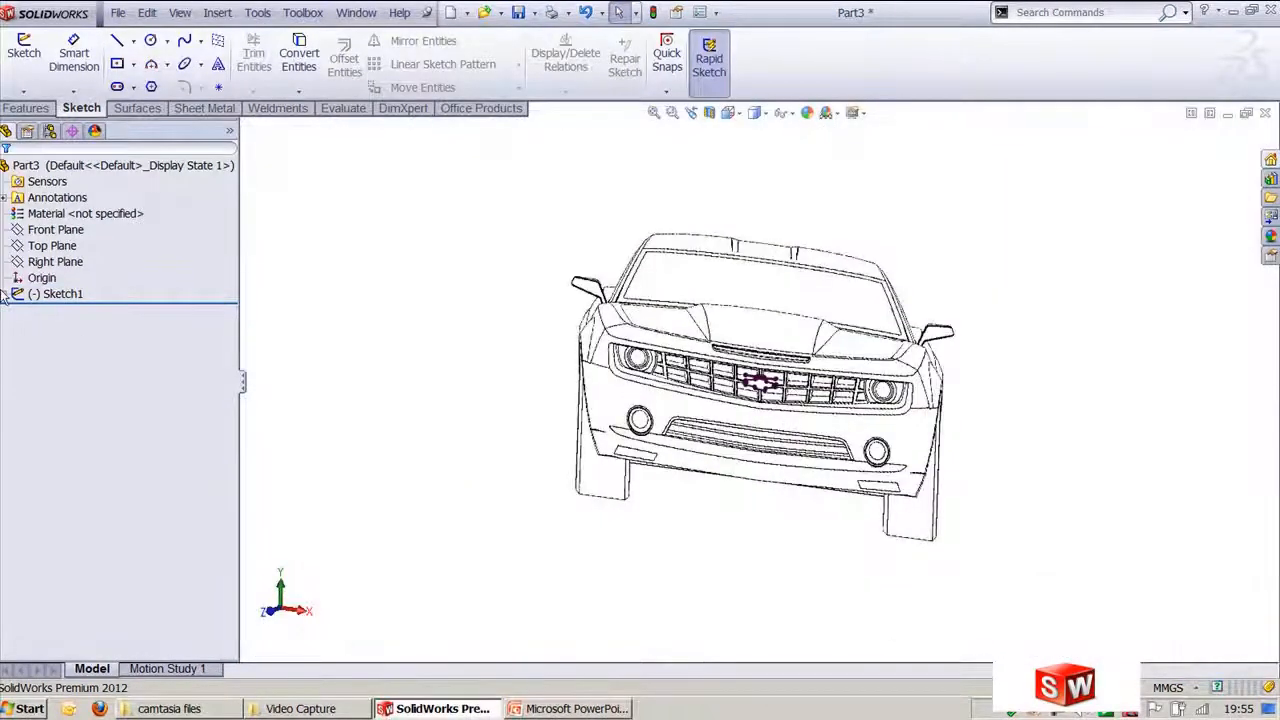
Suppress the car picture under Sketch1 so only the traced emblem outline is left.
left_click(4, 293)
left_click(81, 309)
left_click(265, 305)
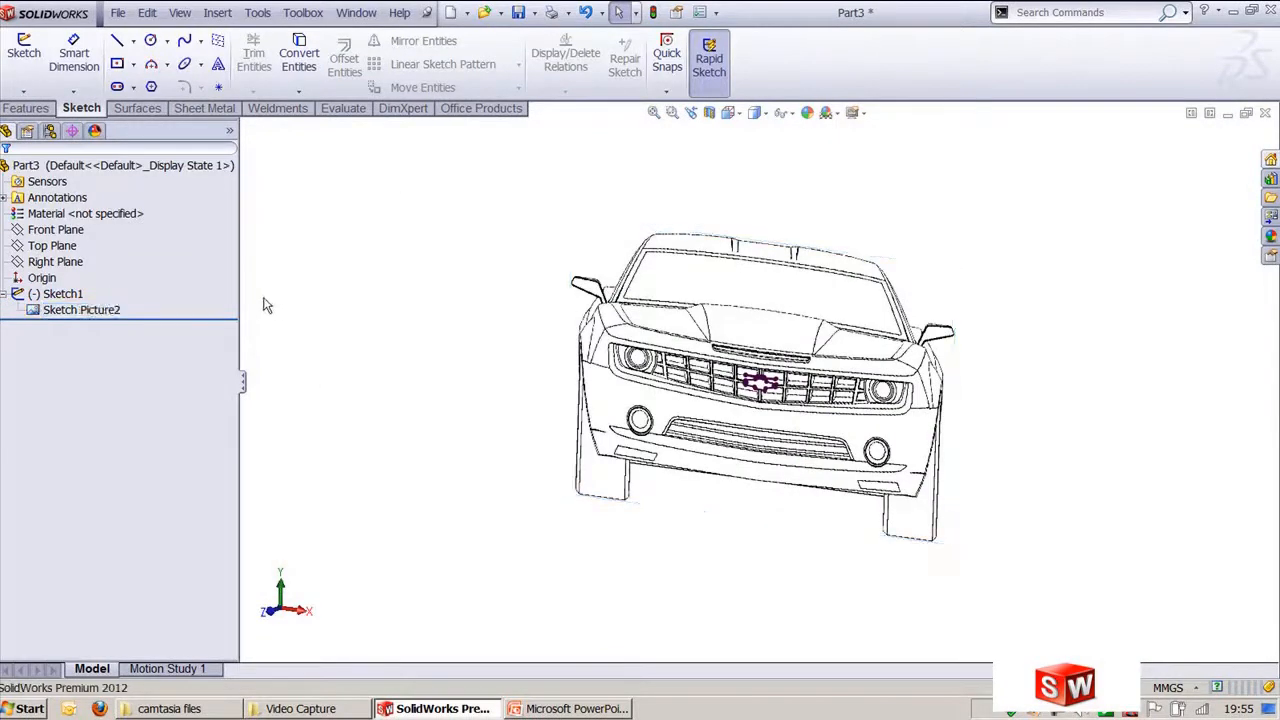
left_click(80, 309)
right_click(100, 309)
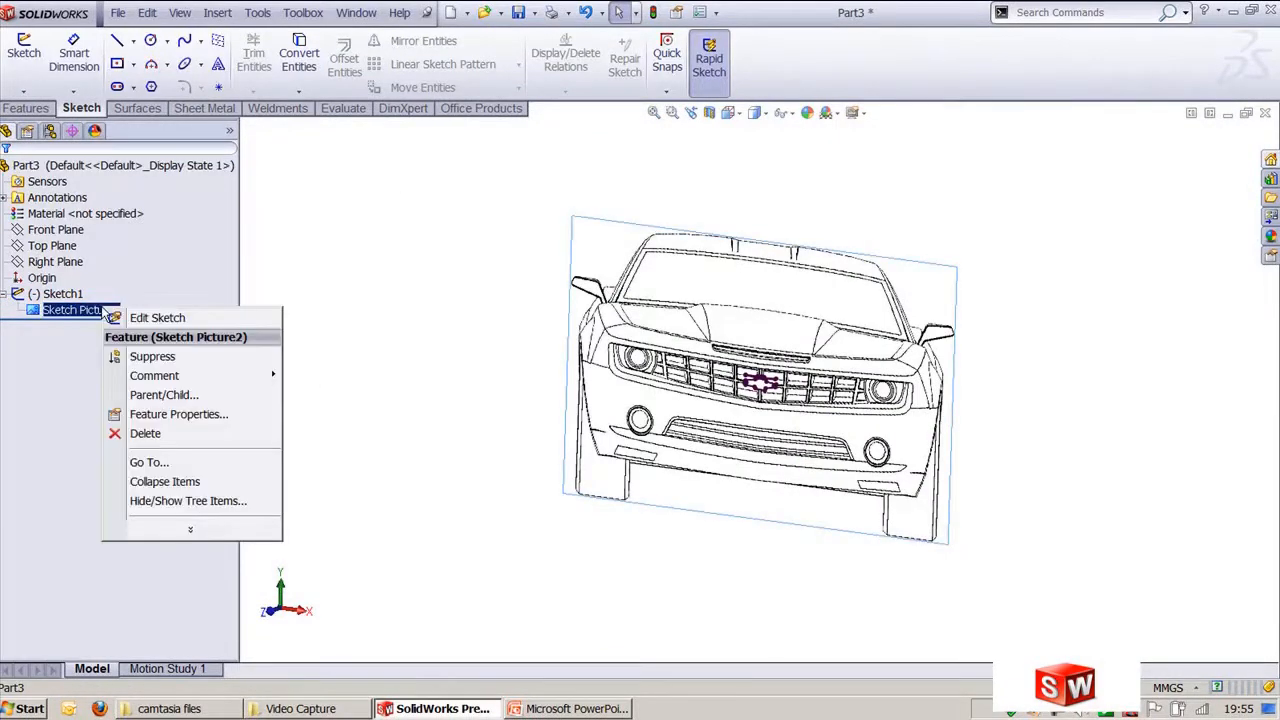
left_click(152, 356)
scroll(769, 405, "down", 5)
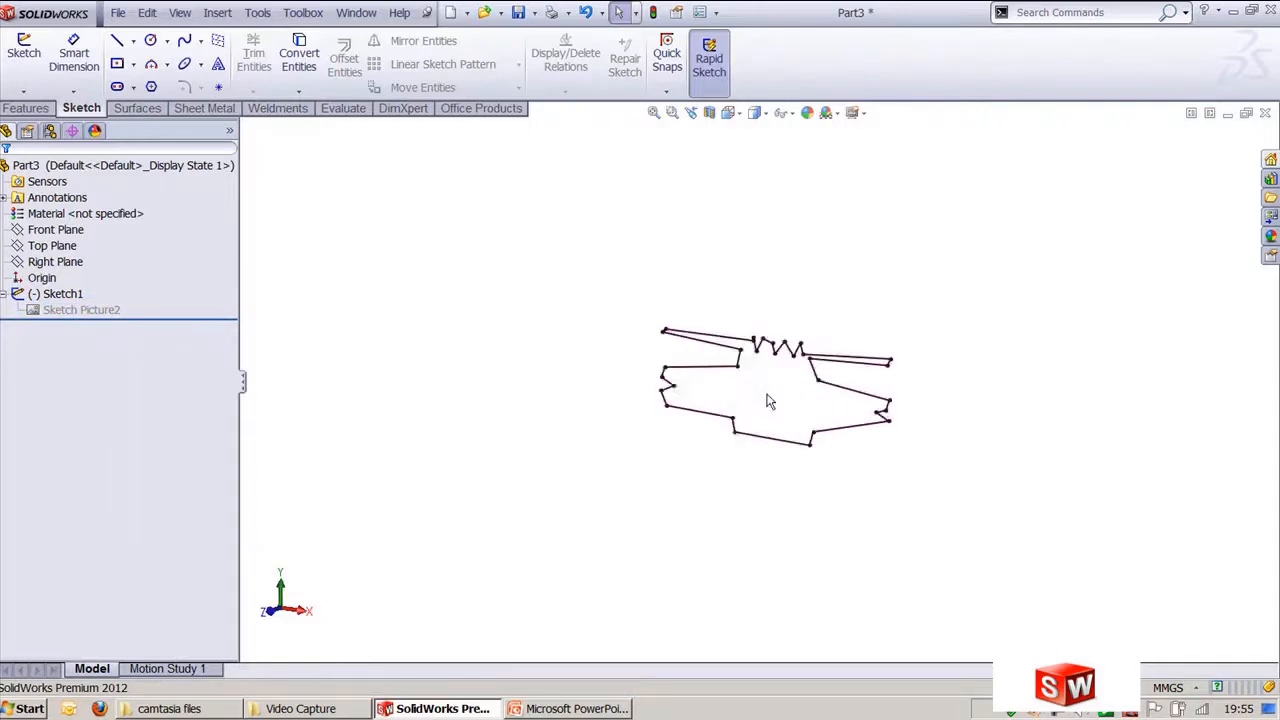
scroll(769, 400, "down", 4)
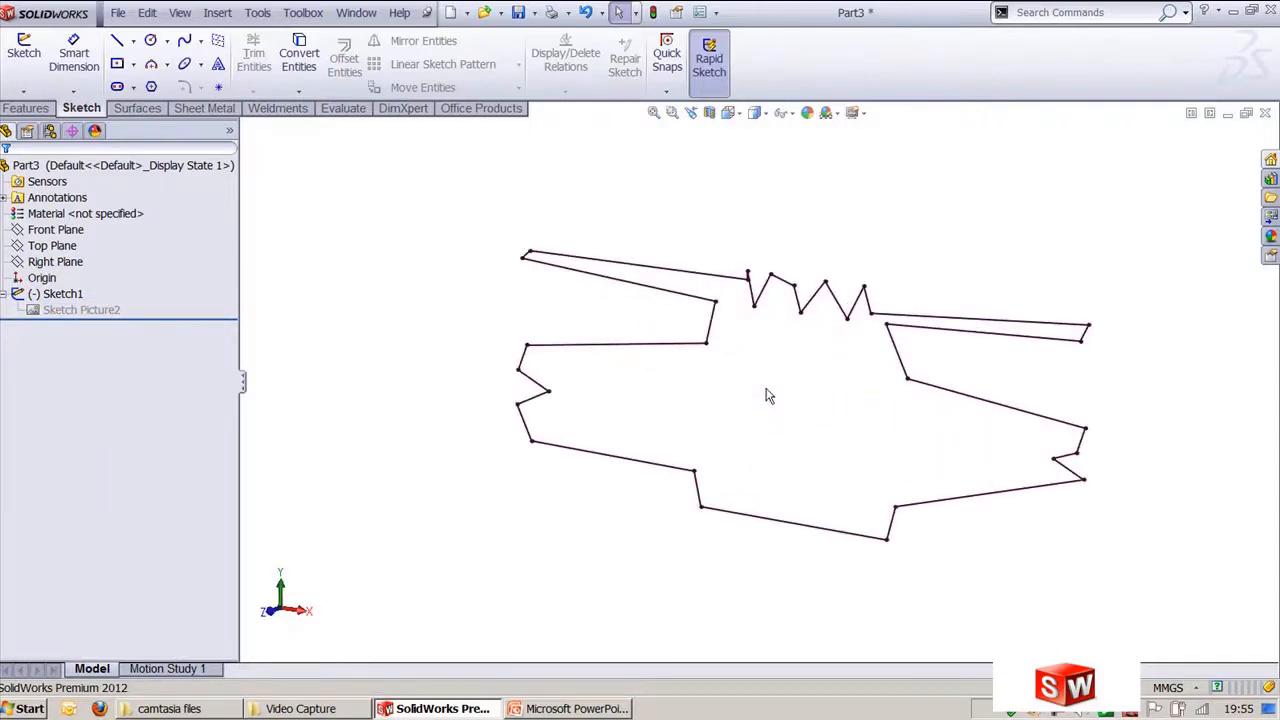
Extrude the traced emblem outline as a blind boss, stretching its depth freehand, and show it in trimetric view.
left_click(735, 277)
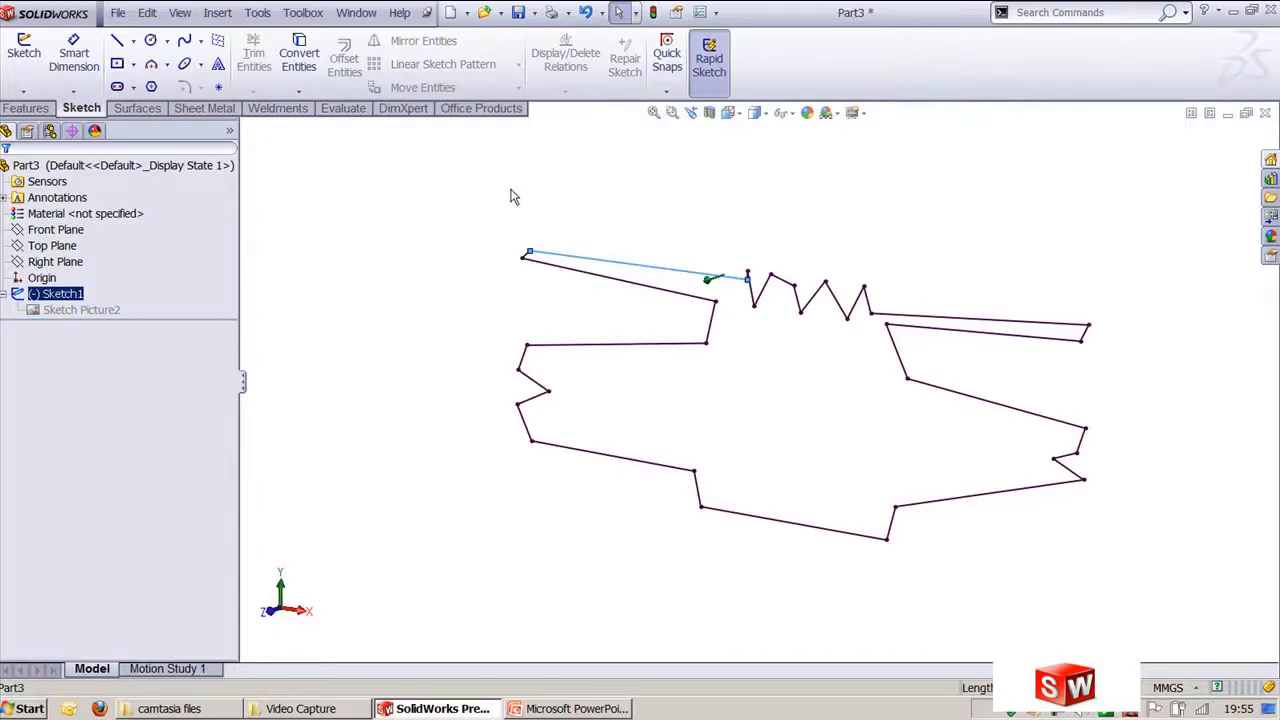
left_click(25, 108)
left_click(31, 58)
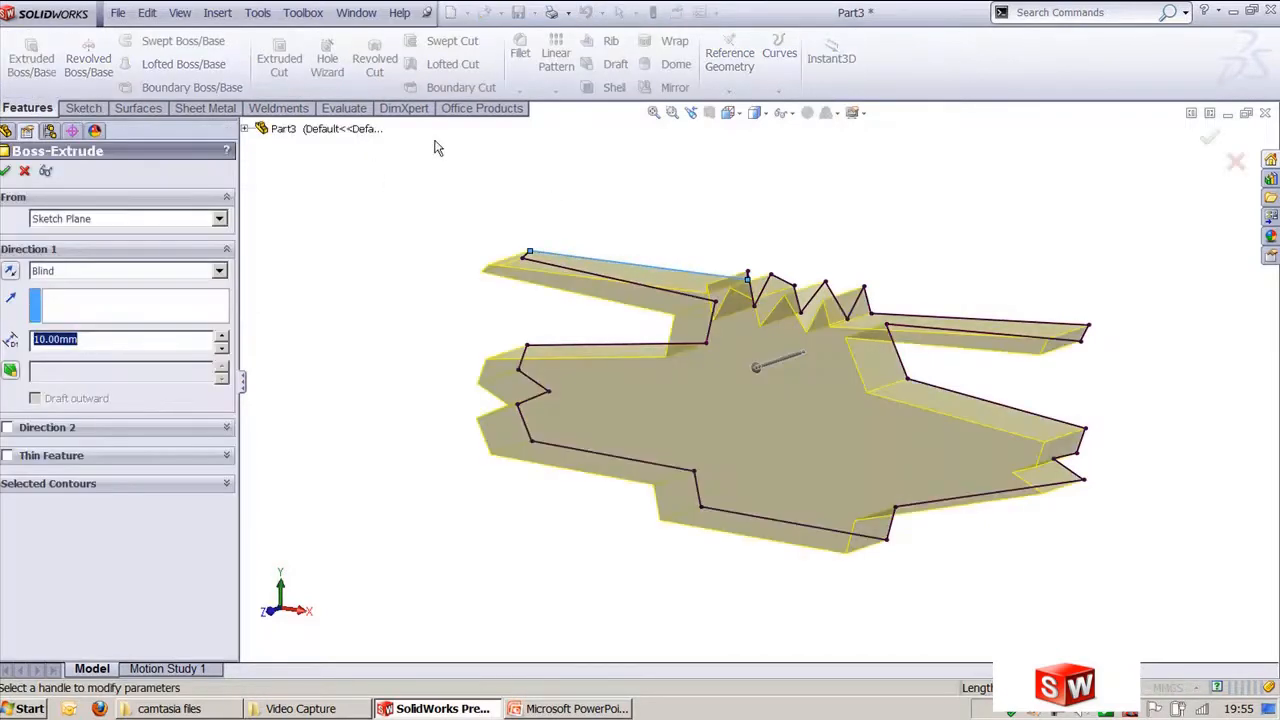
middle_click_drag(490, 195, 445, 270)
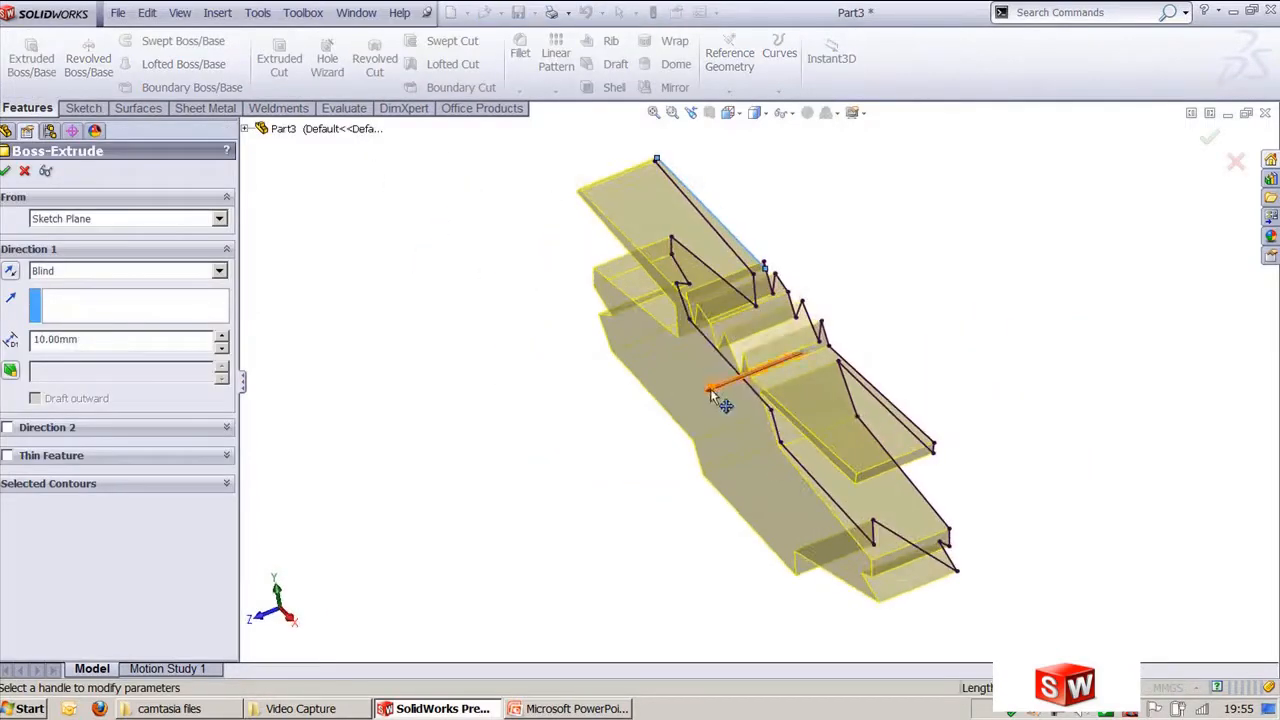
left_click_drag(705, 385, 592, 442)
right_click(592, 442)
left_click(324, 413)
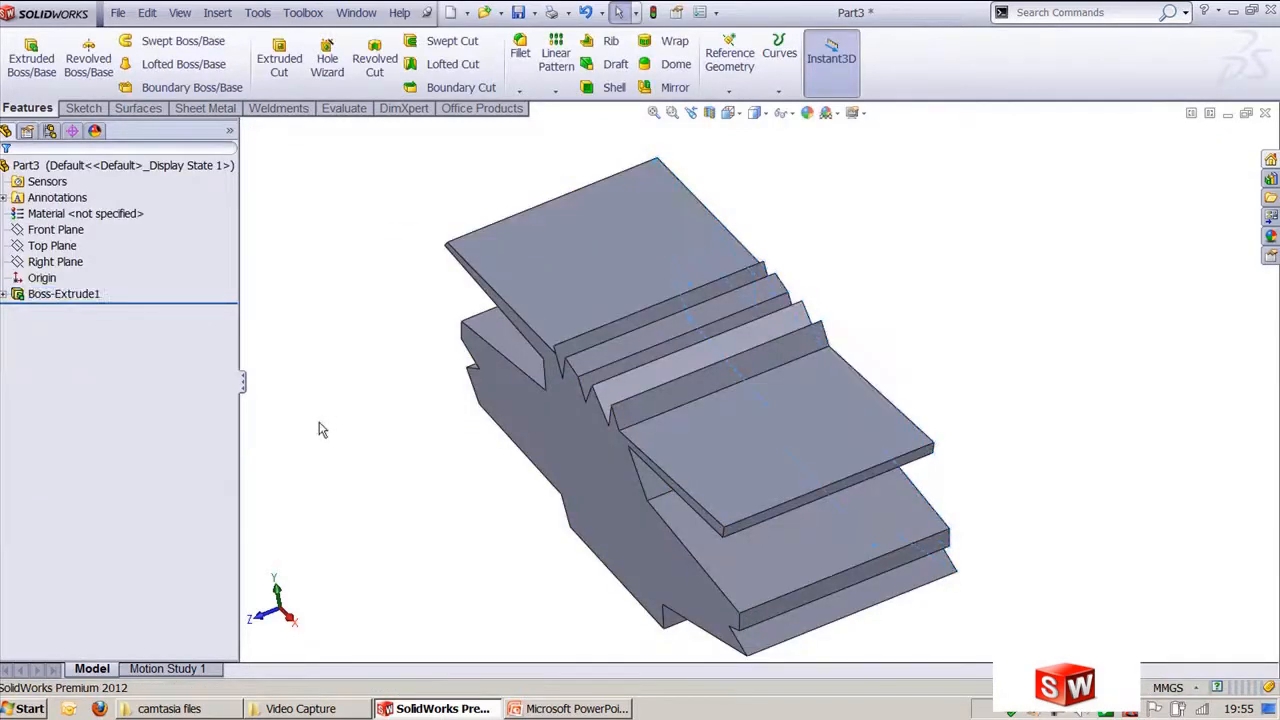
key("ctrl+7")
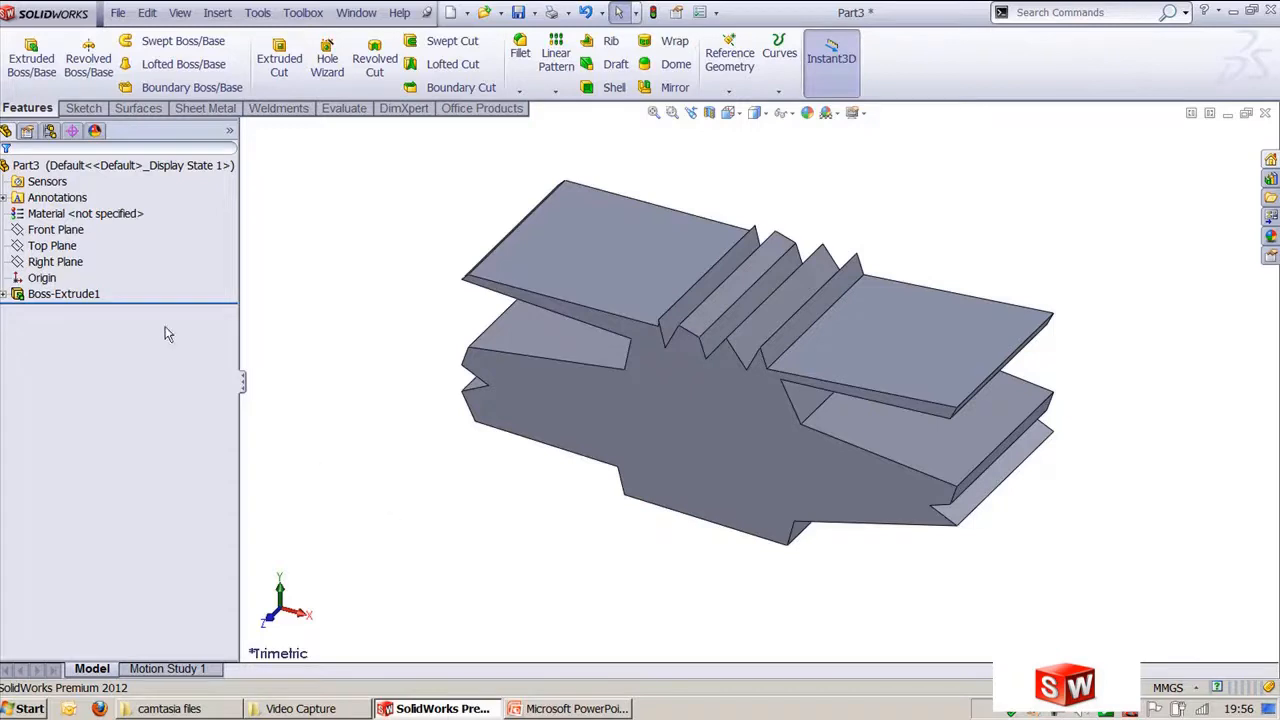
Undo the emblem extrusion and the suppression of the car picture.
left_click(86, 295)
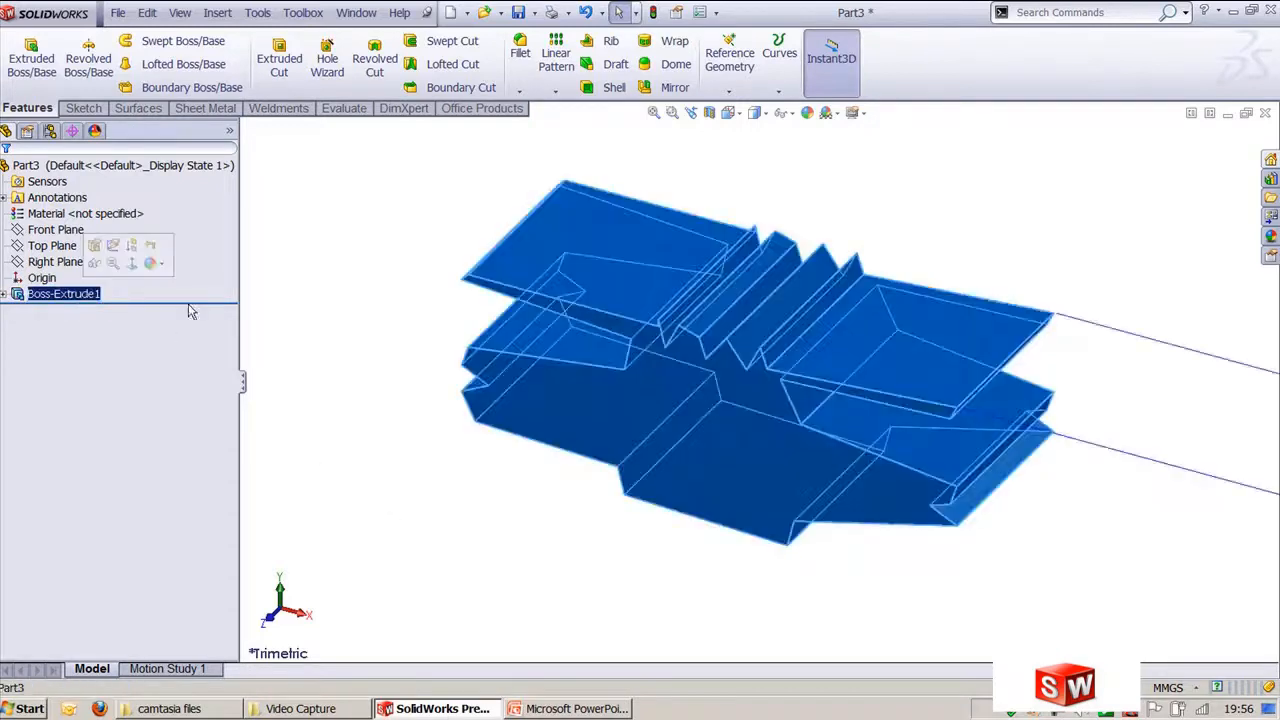
key("ctrl+z")
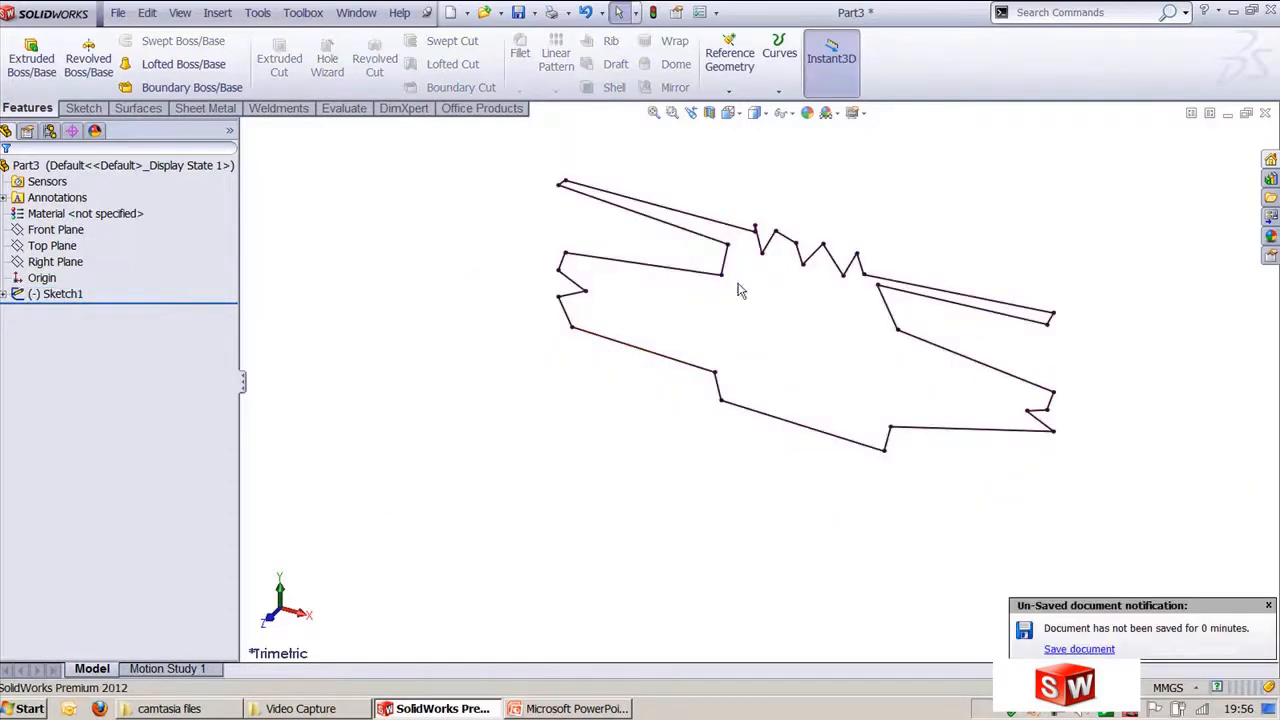
left_click(662, 231)
left_click(706, 162)
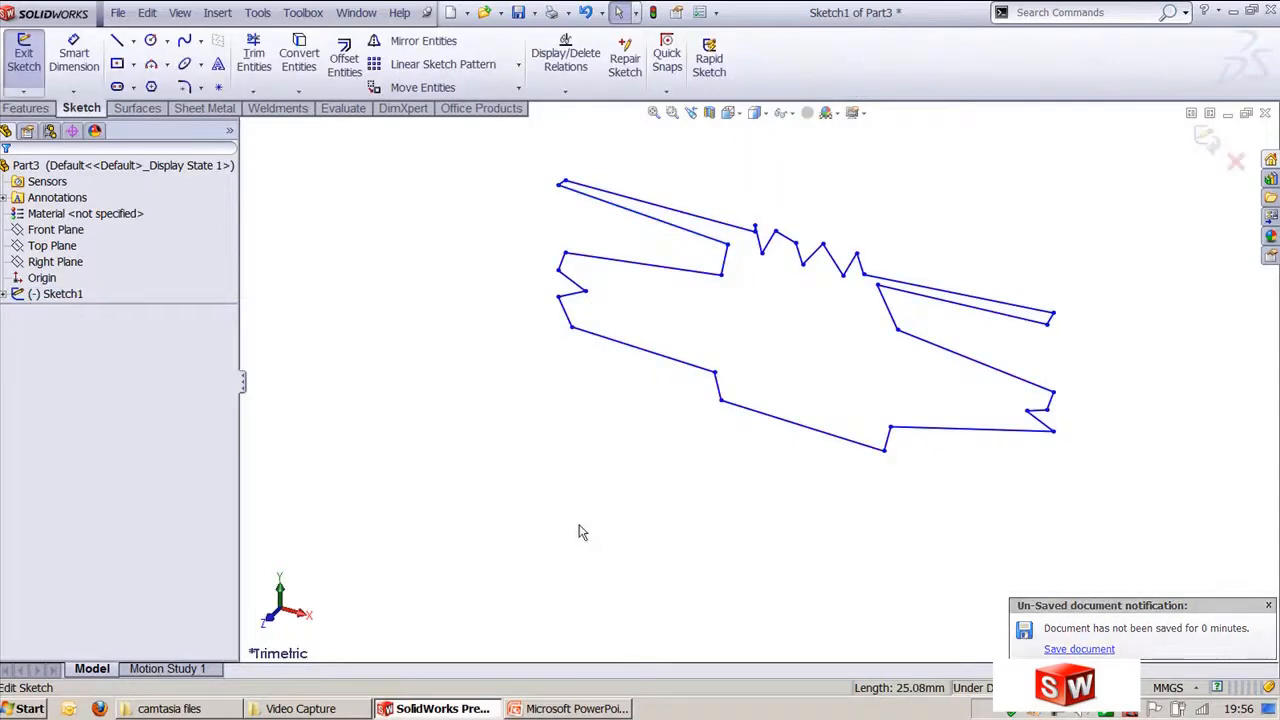
key("ctrl+z")
key("ctrl+z")
key("ctrl+z")
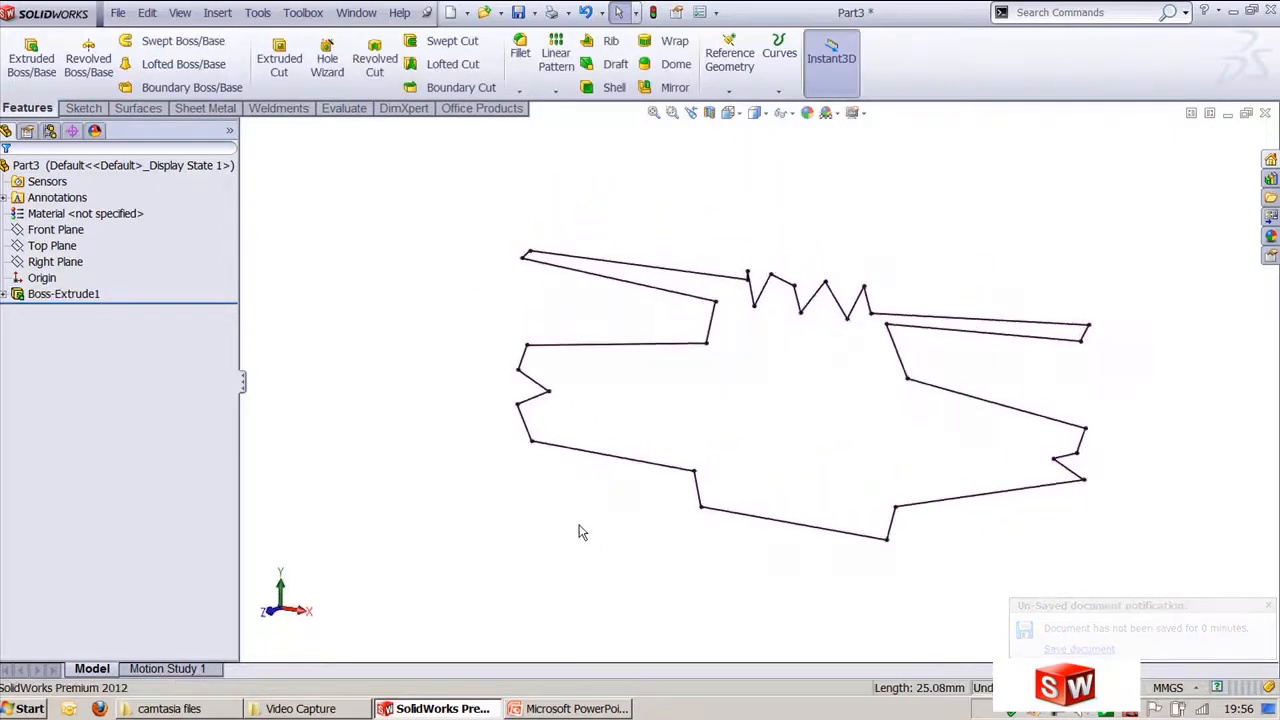
key("ctrl+z")
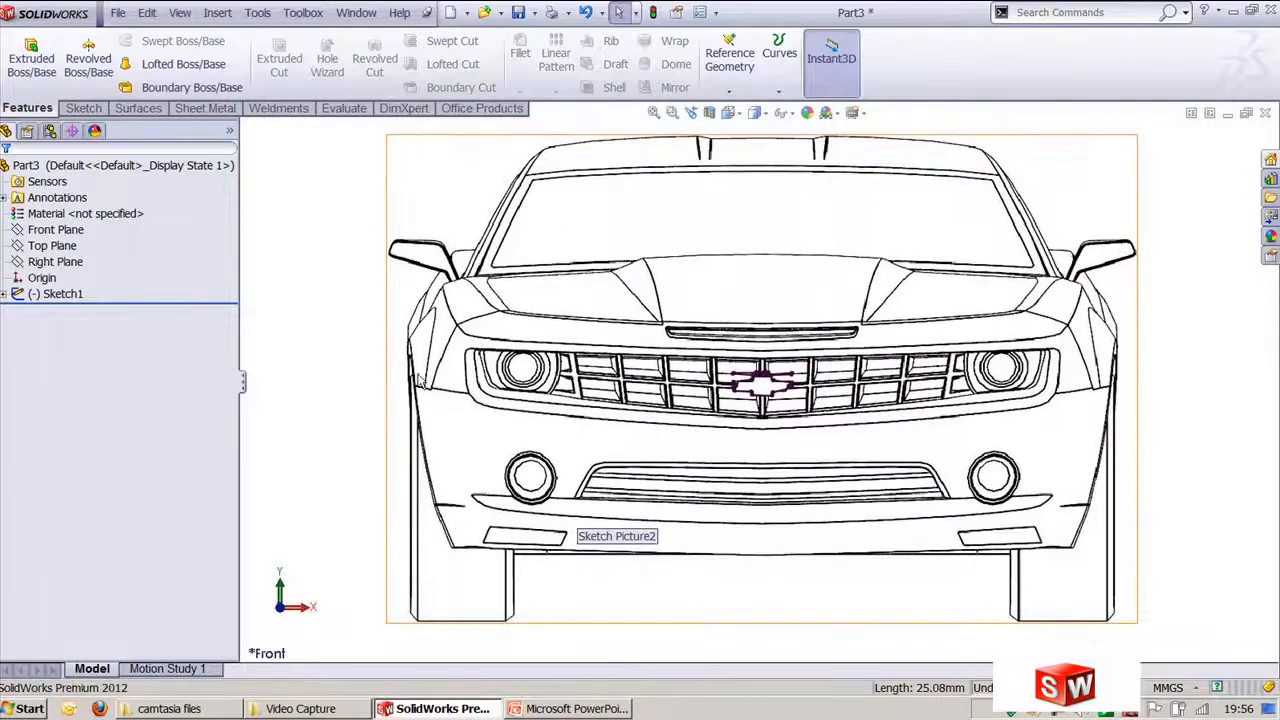
mouse_move(334, 180)
left_mouse_down()
mouse_move(782, 412)
mouse_move(936, 518)
left_mouse_up()
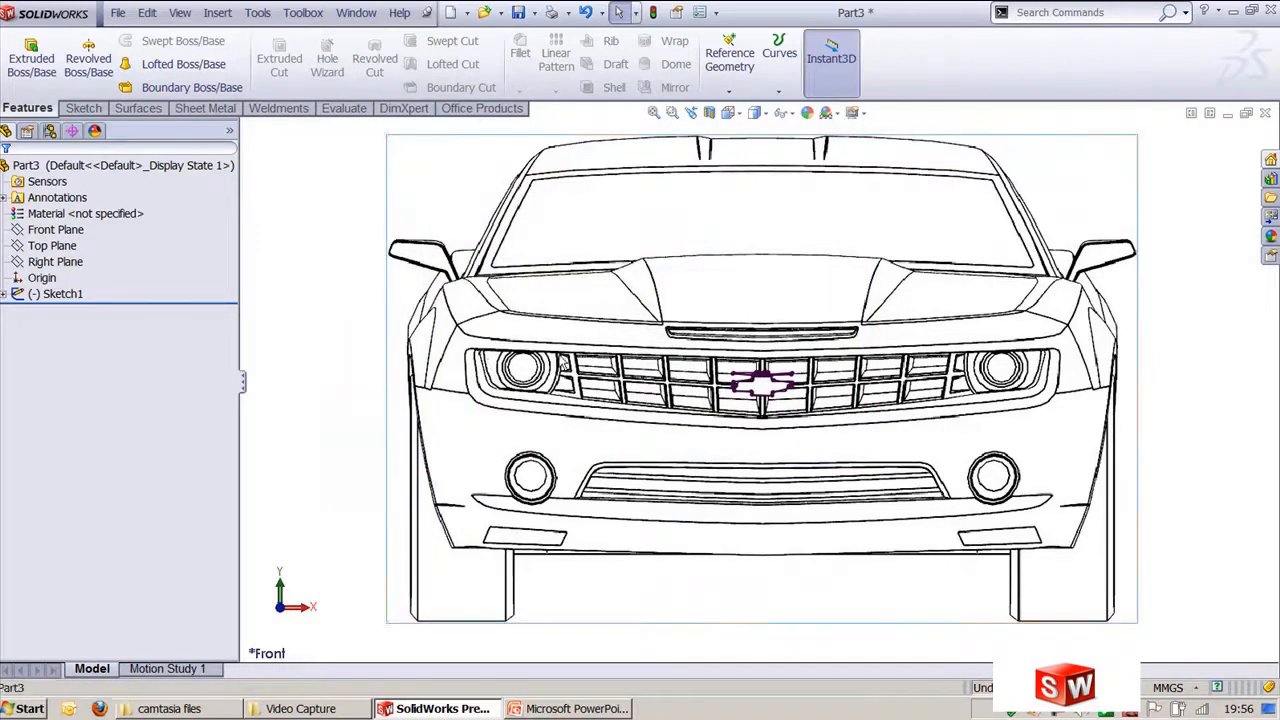
left_click(626, 386)
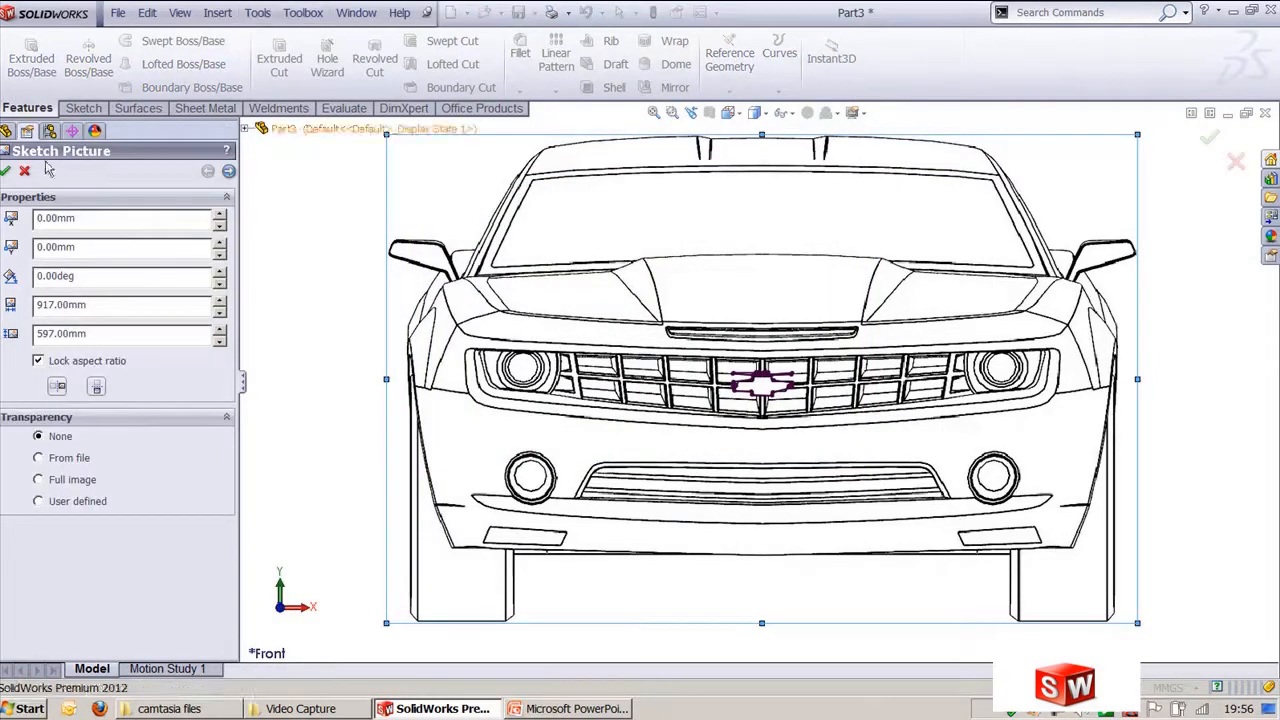
left_click(228, 171)
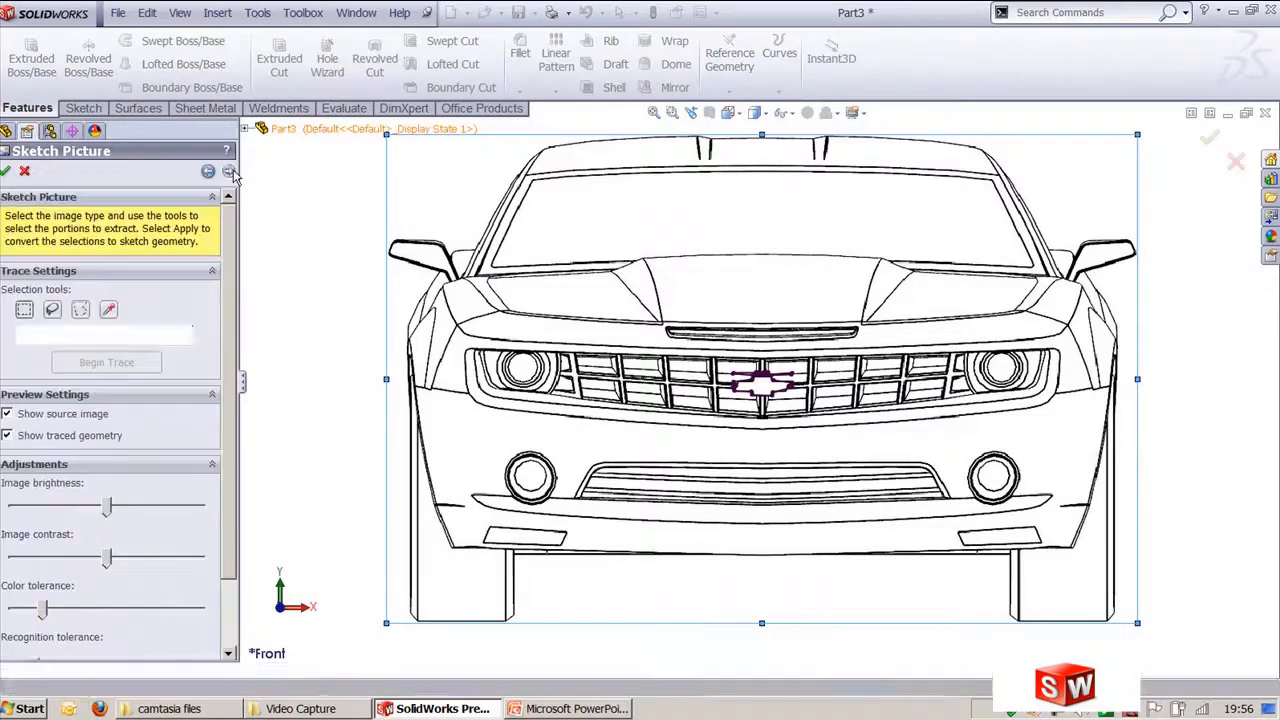
left_click(80, 312)
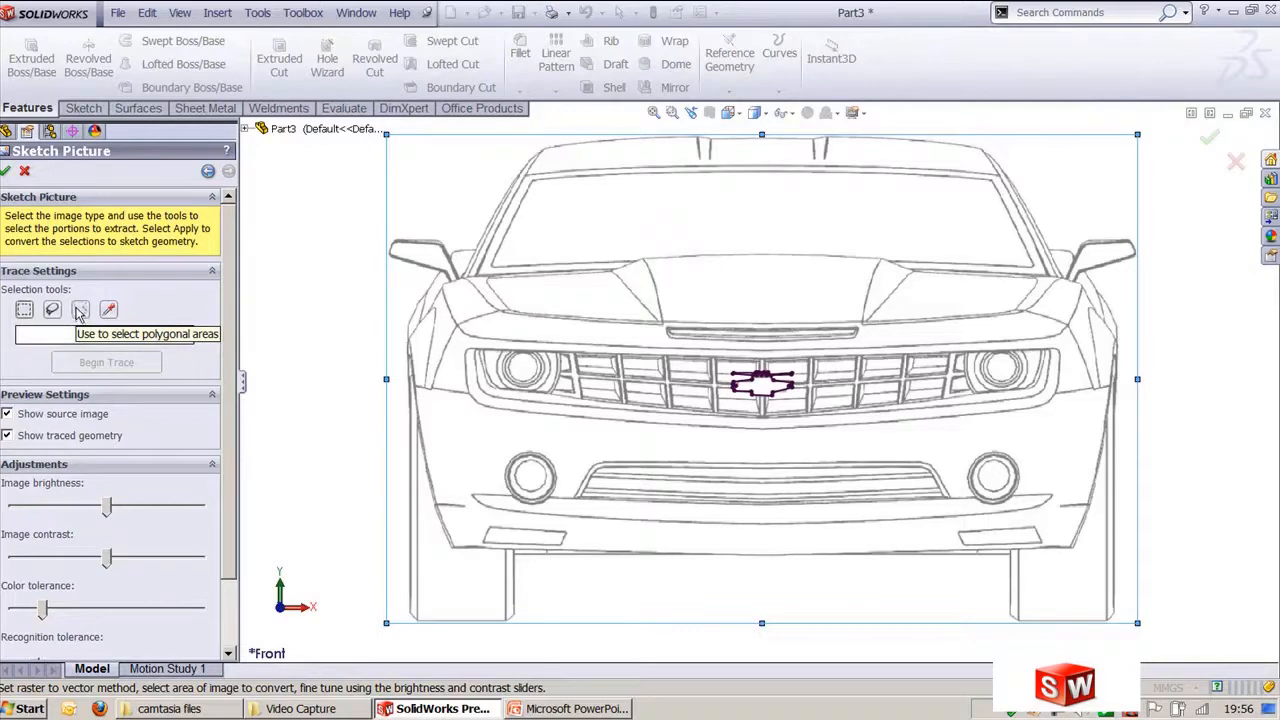
left_click(25, 172)
middle_click_drag(338, 207, 386, 236, "ctrl")
Start a new sketch on the Front Plane with the Spline tool for tracing over the car picture.
left_click(96, 110)
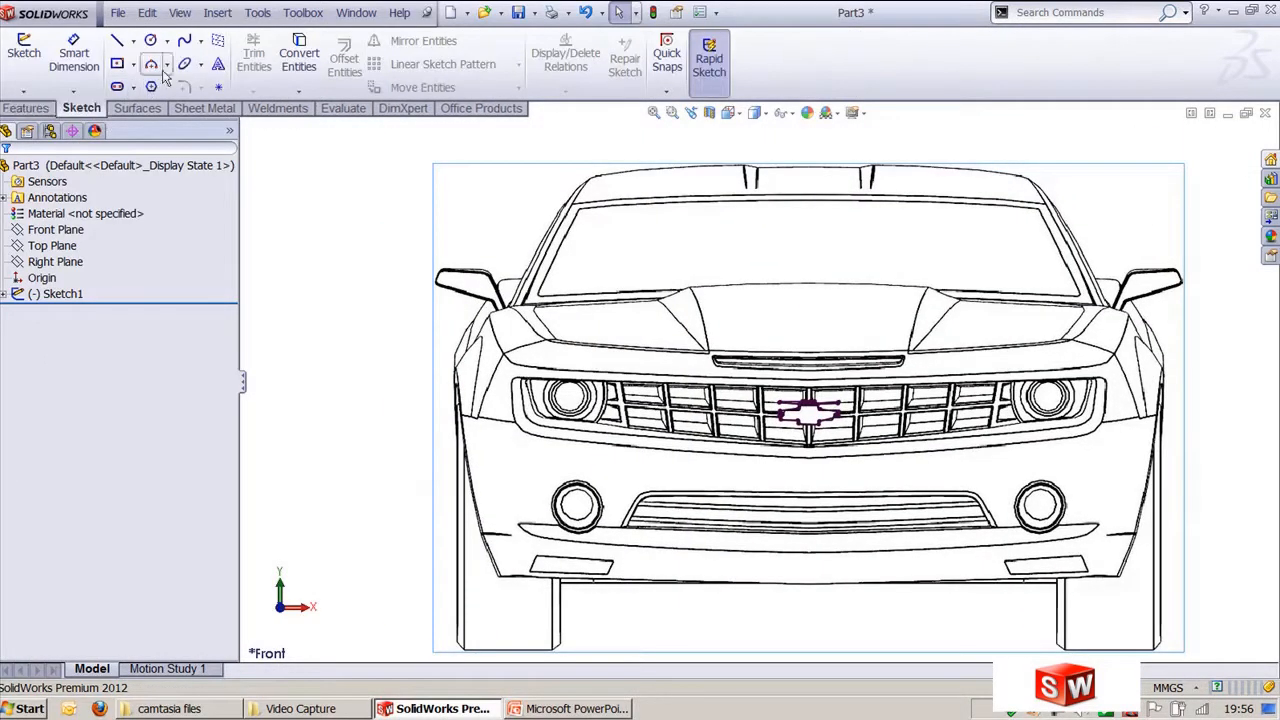
left_click(24, 52)
scroll(637, 378, "down", 5)
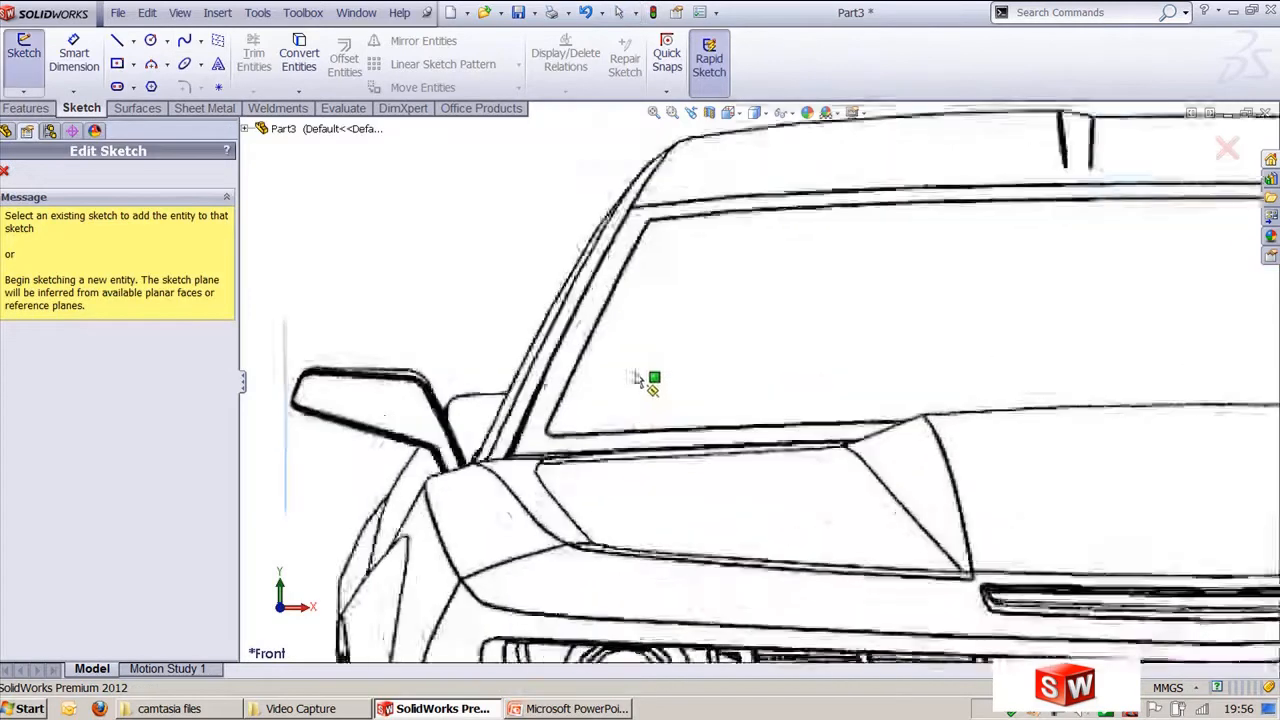
scroll(637, 378, "up", 5)
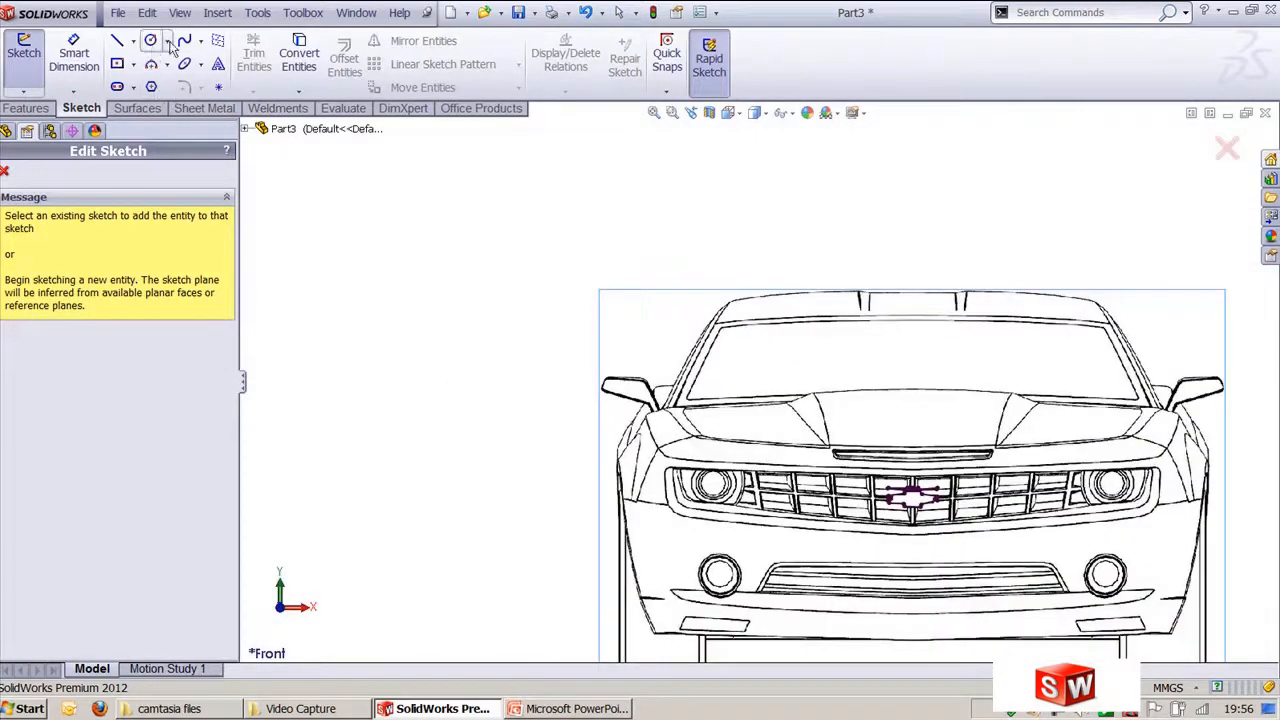
middle_click_drag(529, 458, 446, 341, "ctrl")
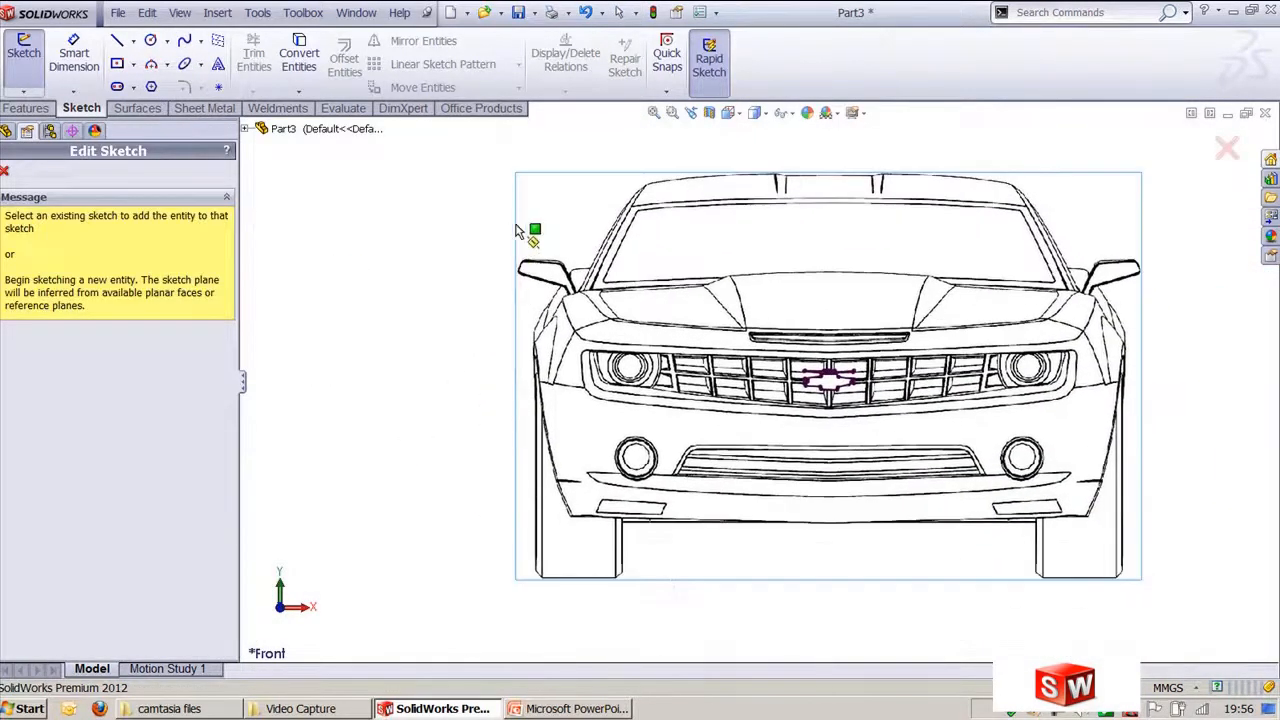
left_click(246, 129)
left_click(293, 201)
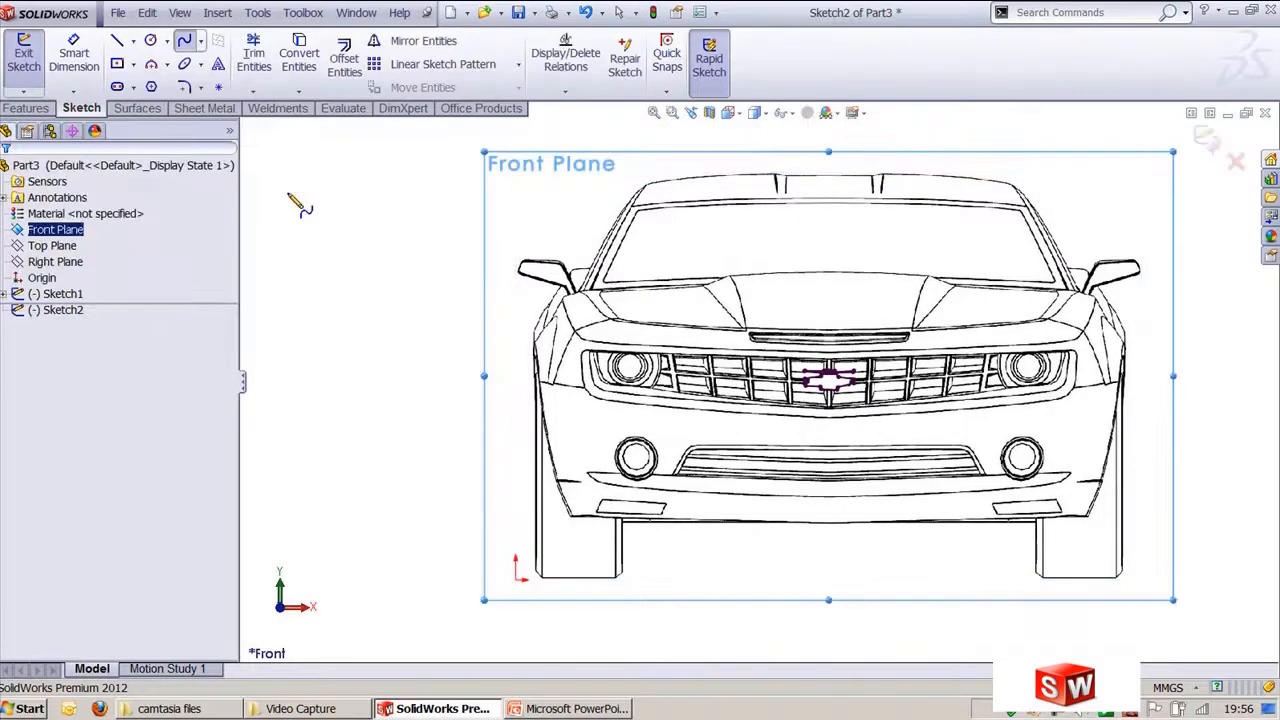
Trace the car's left windshield pillar with a spline, placing points from the base beside the mirror up to the roof corner.
scroll(622, 440, "down", 5)
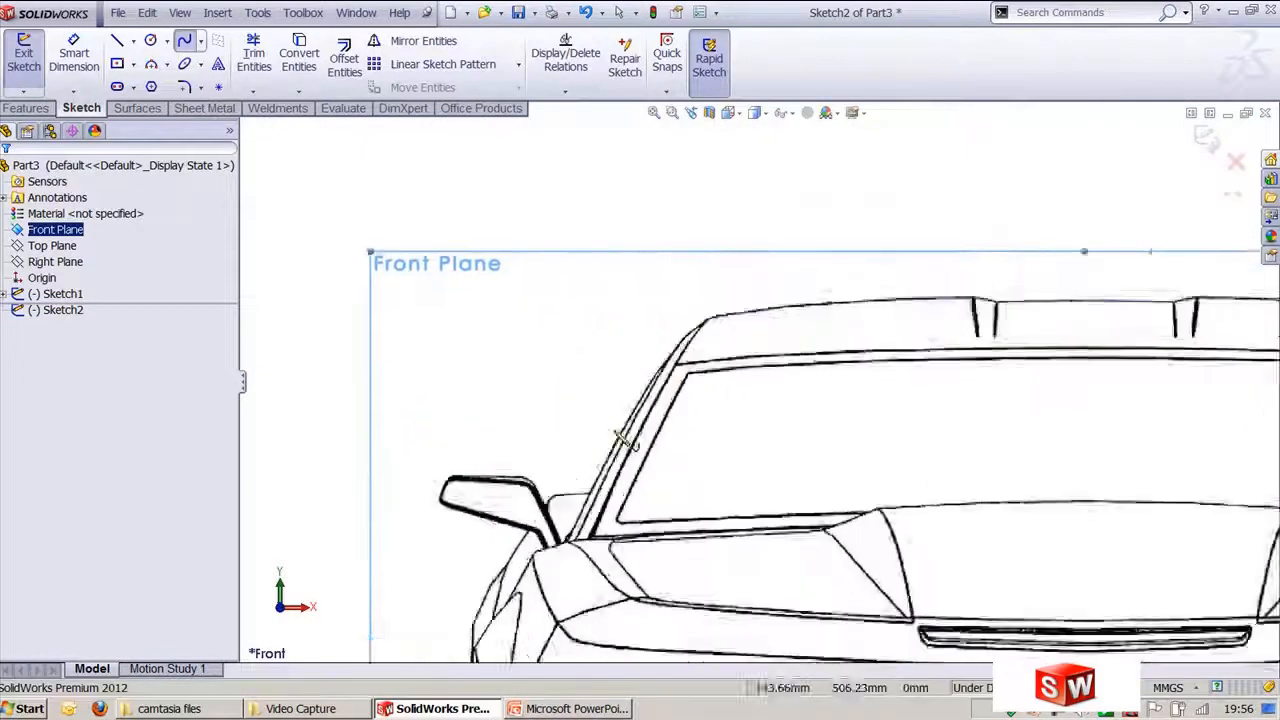
scroll(622, 440, "down", 5)
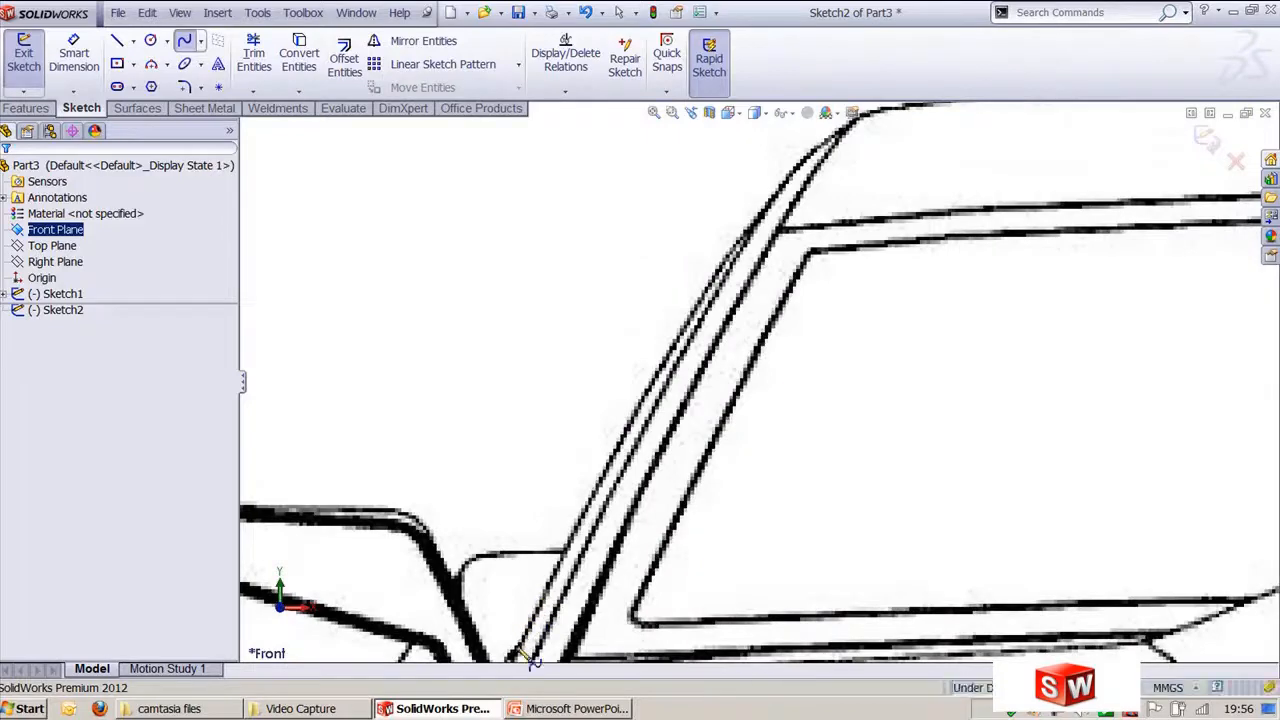
left_click(518, 656)
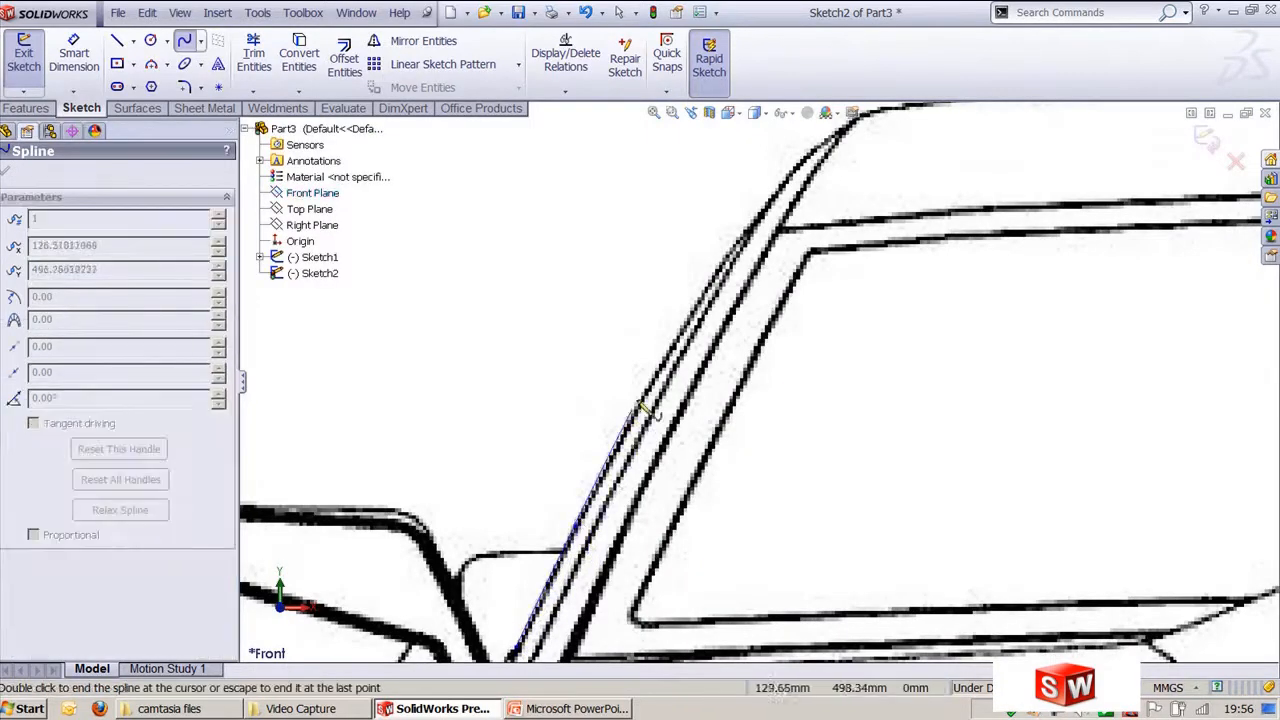
scroll(640, 394, "up", 3)
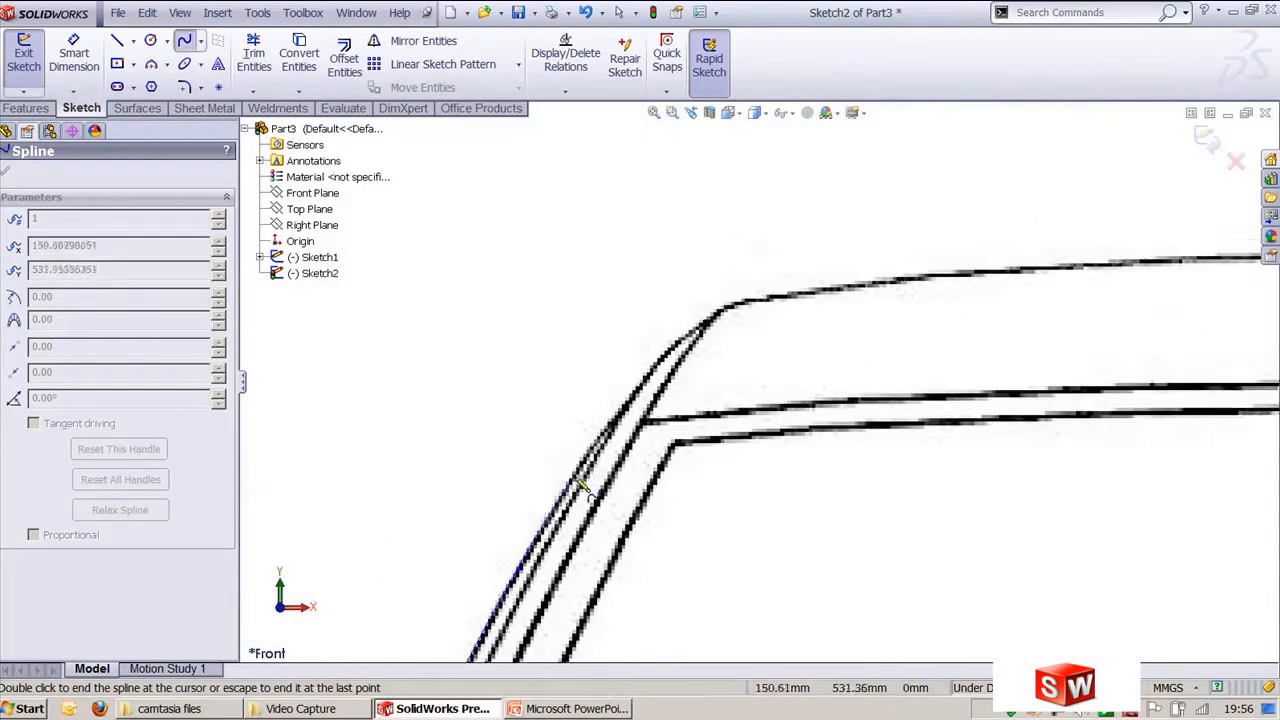
left_click(574, 470)
left_click(638, 390)
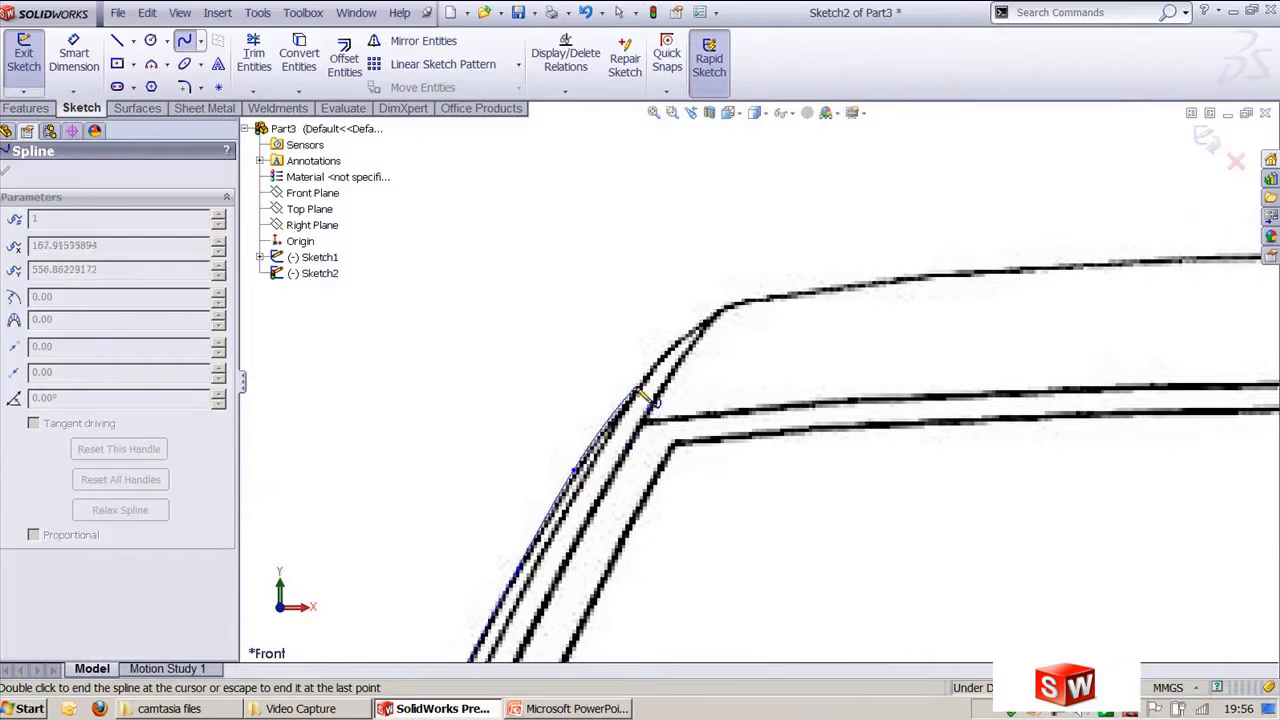
left_click(730, 303)
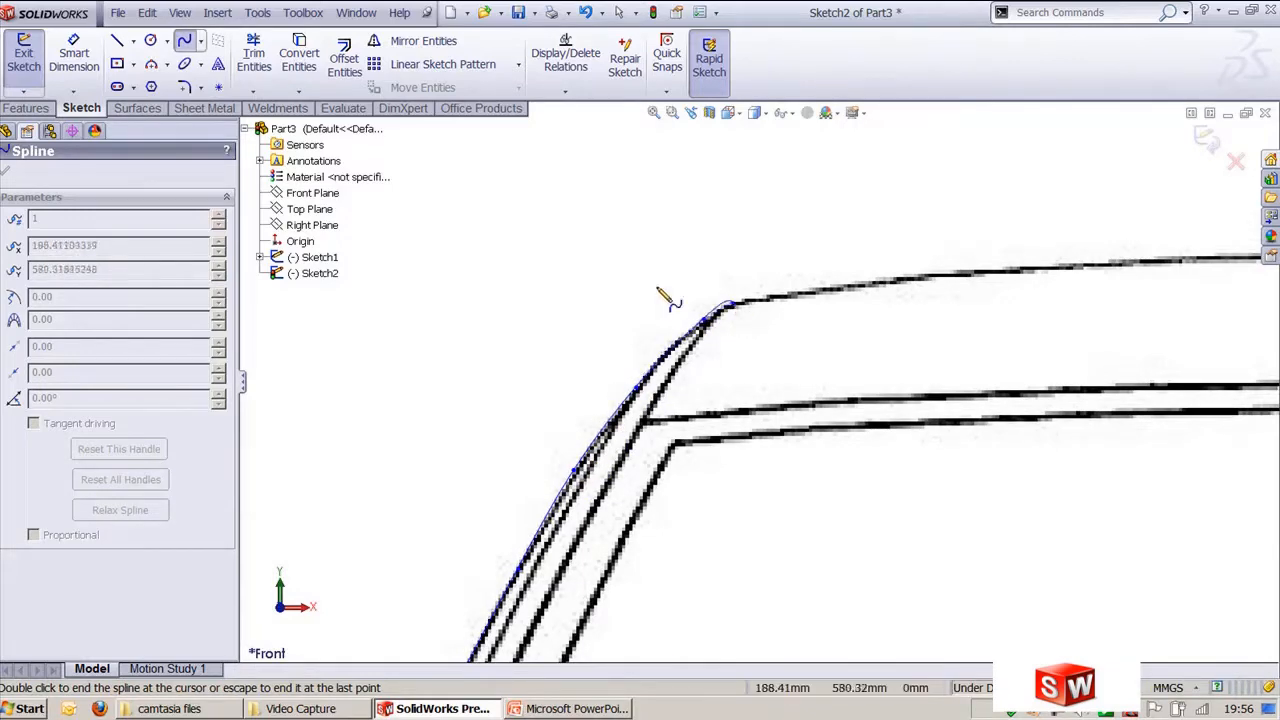
Continue the spline along the left part of the roofline and end it at the first roof notch.
scroll(660, 292, "up", 5)
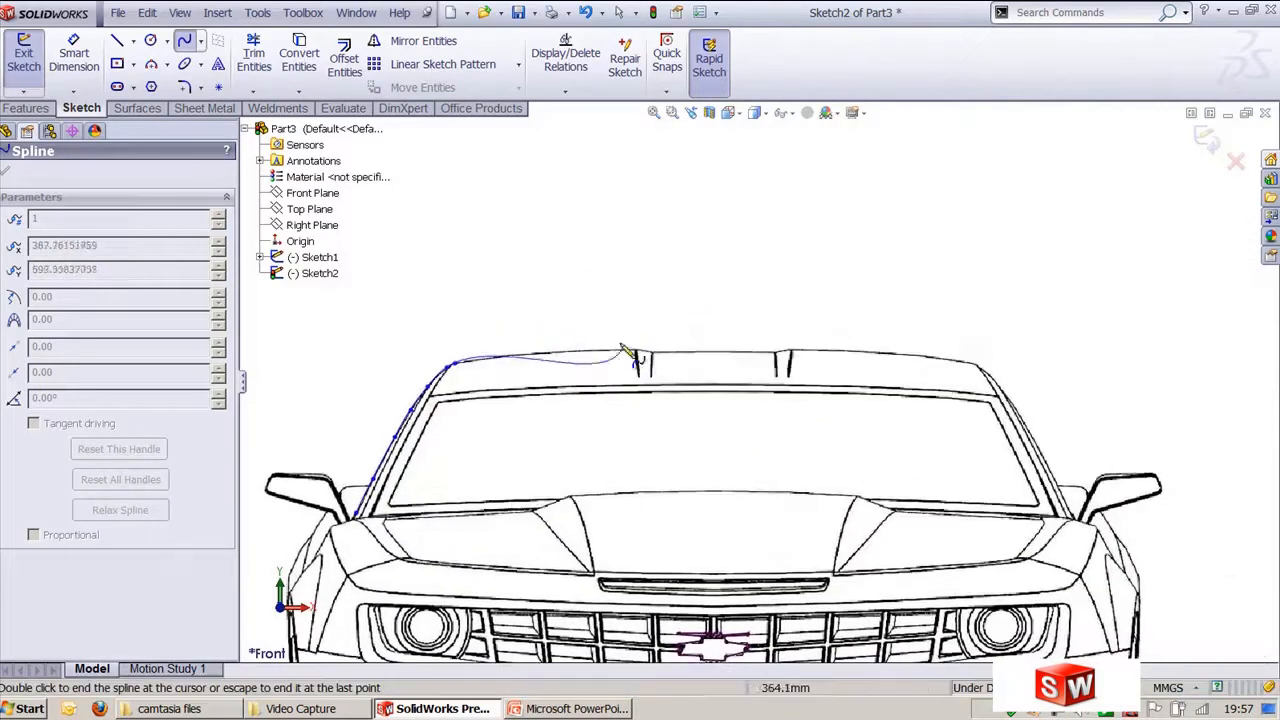
left_click(526, 352)
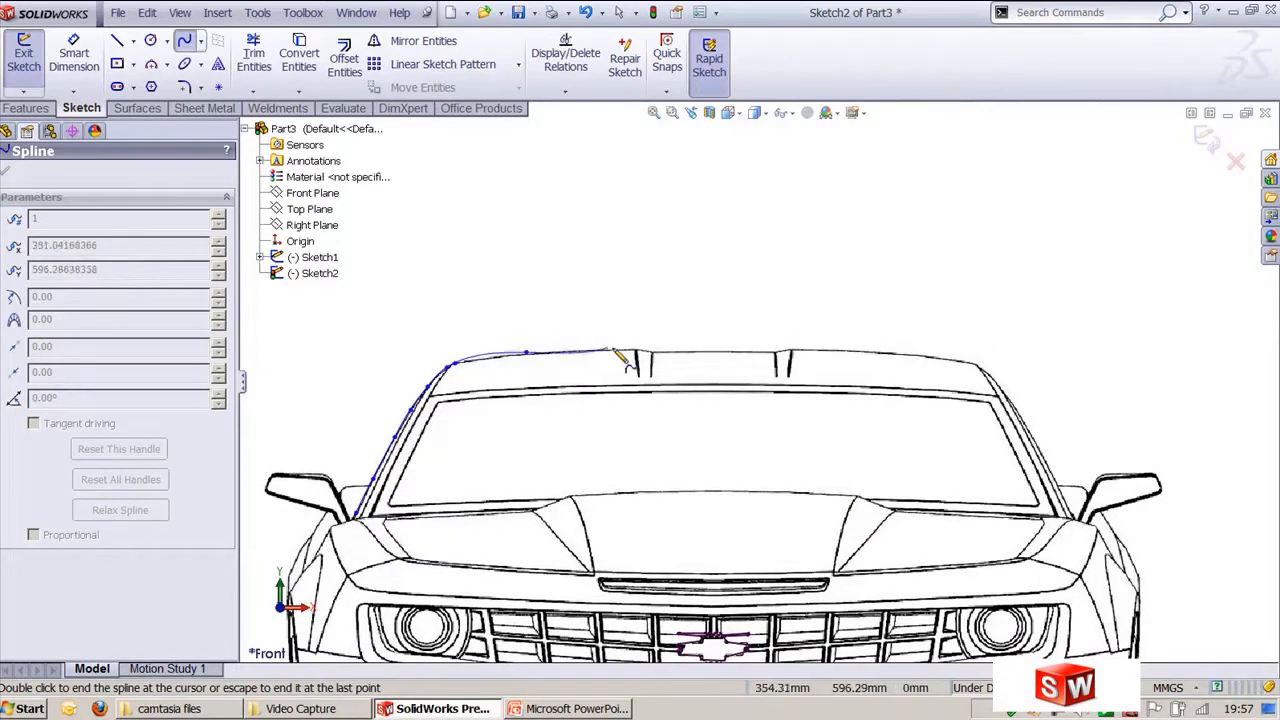
left_click(580, 348)
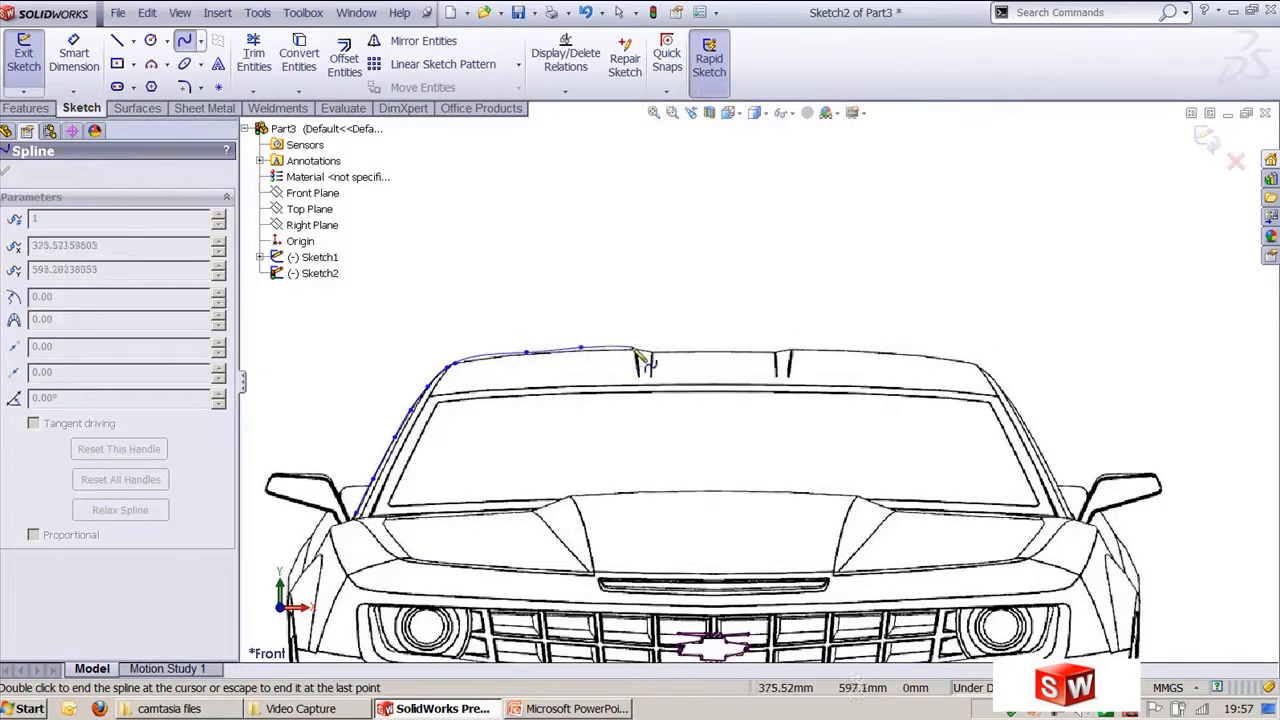
left_click(634, 347)
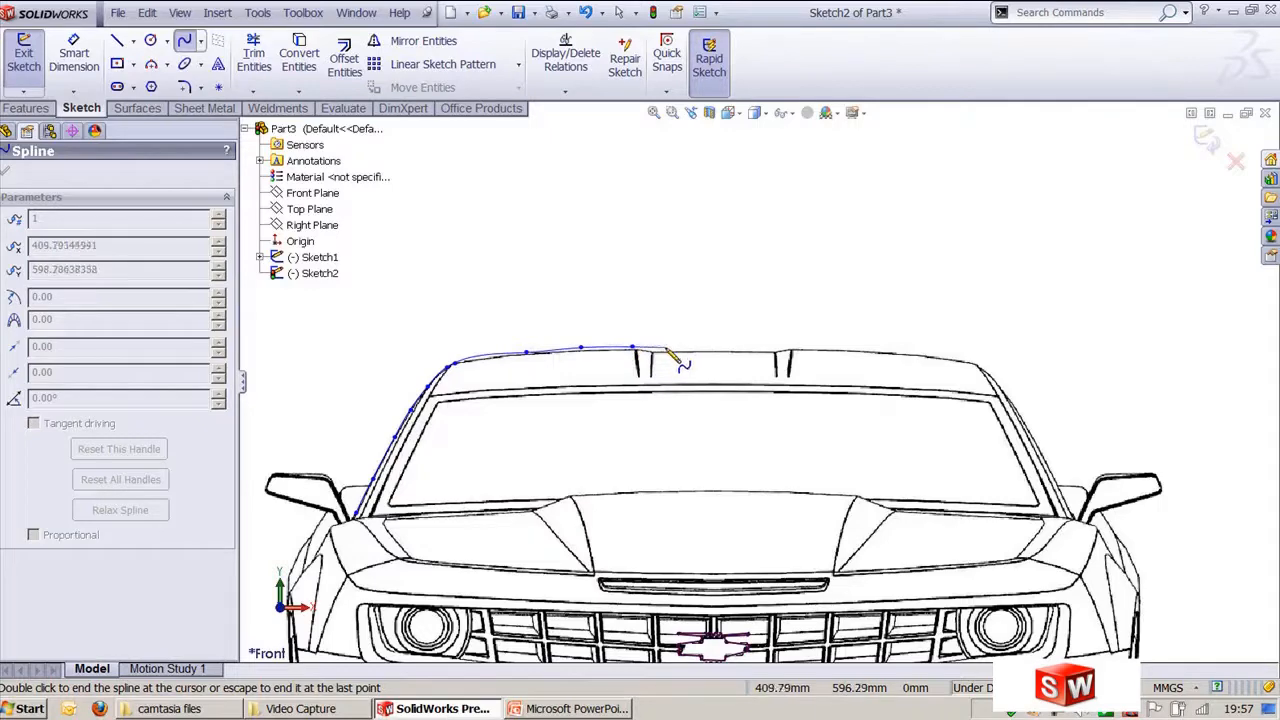
key("Escape")
key("z")
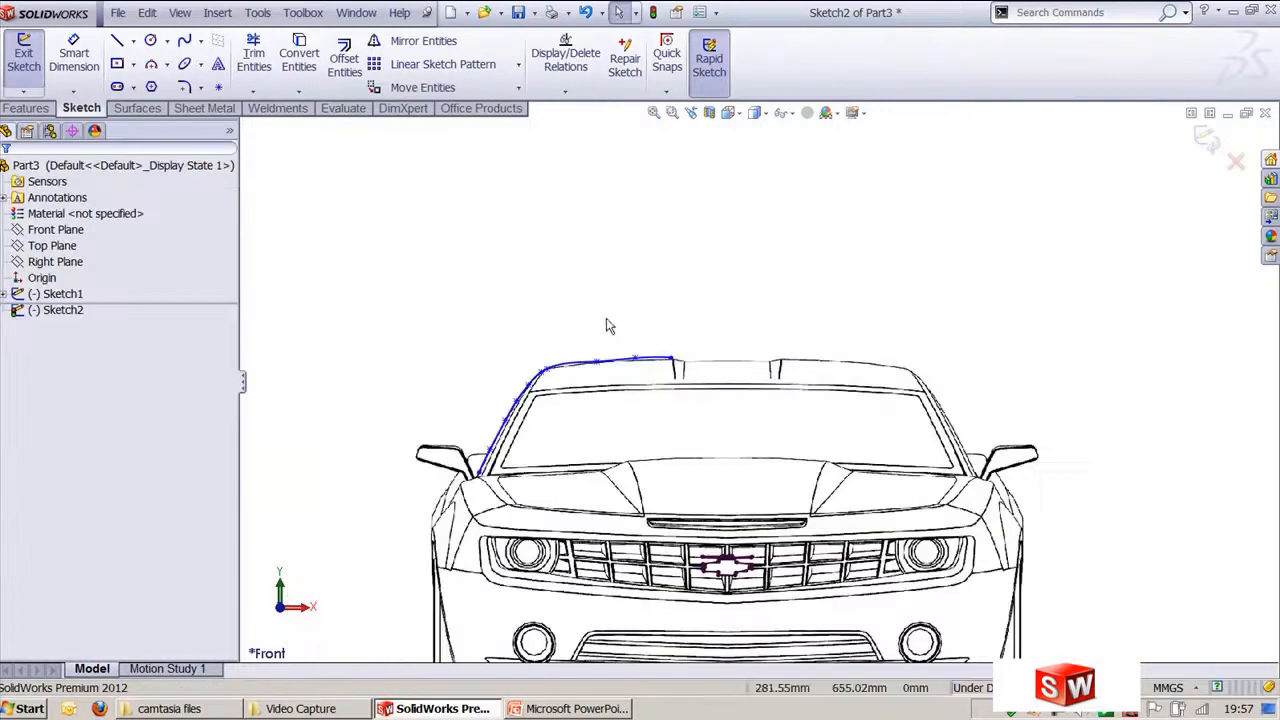
mouse_move(606, 319)
middle_mouse_down("ctrl")
mouse_move(683, 248)
mouse_move(600, 234)
middle_mouse_up("ctrl")
scroll(687, 248, "up", 1)
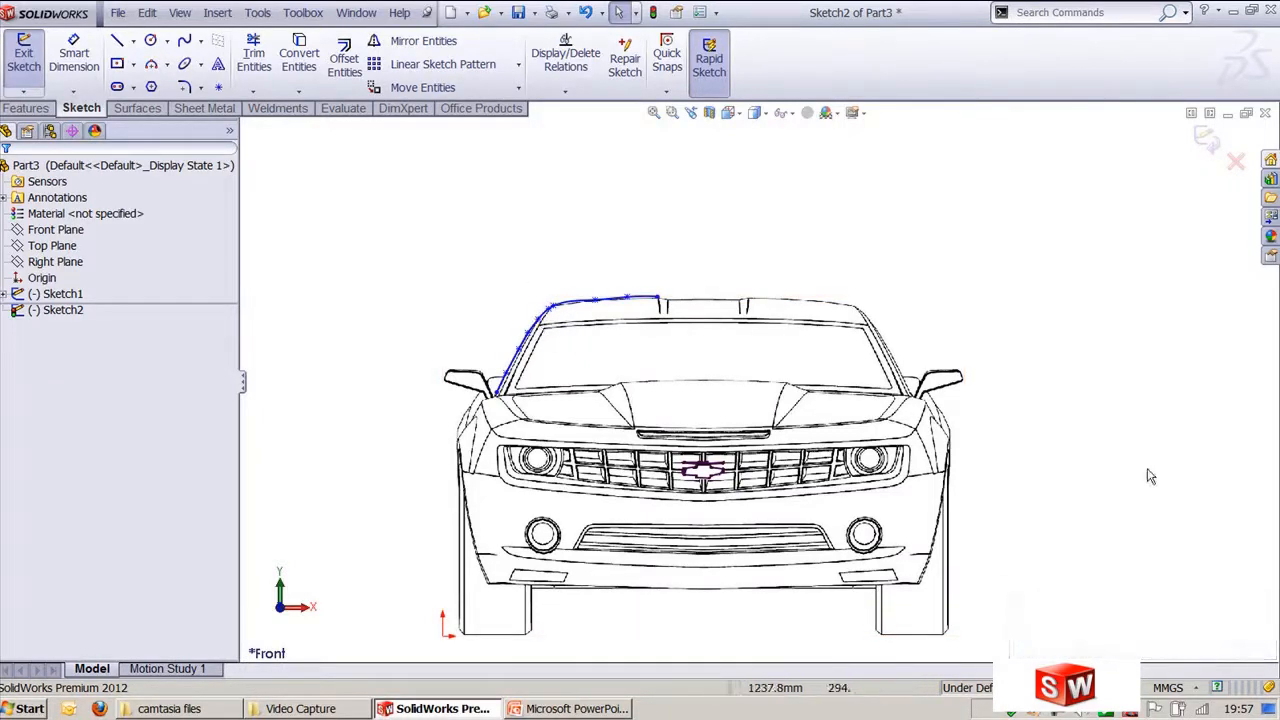
Switch to PowerPoint to check the Sketch Tools slide for the topics to cover, and return to SolidWorks.
left_click(566, 708)
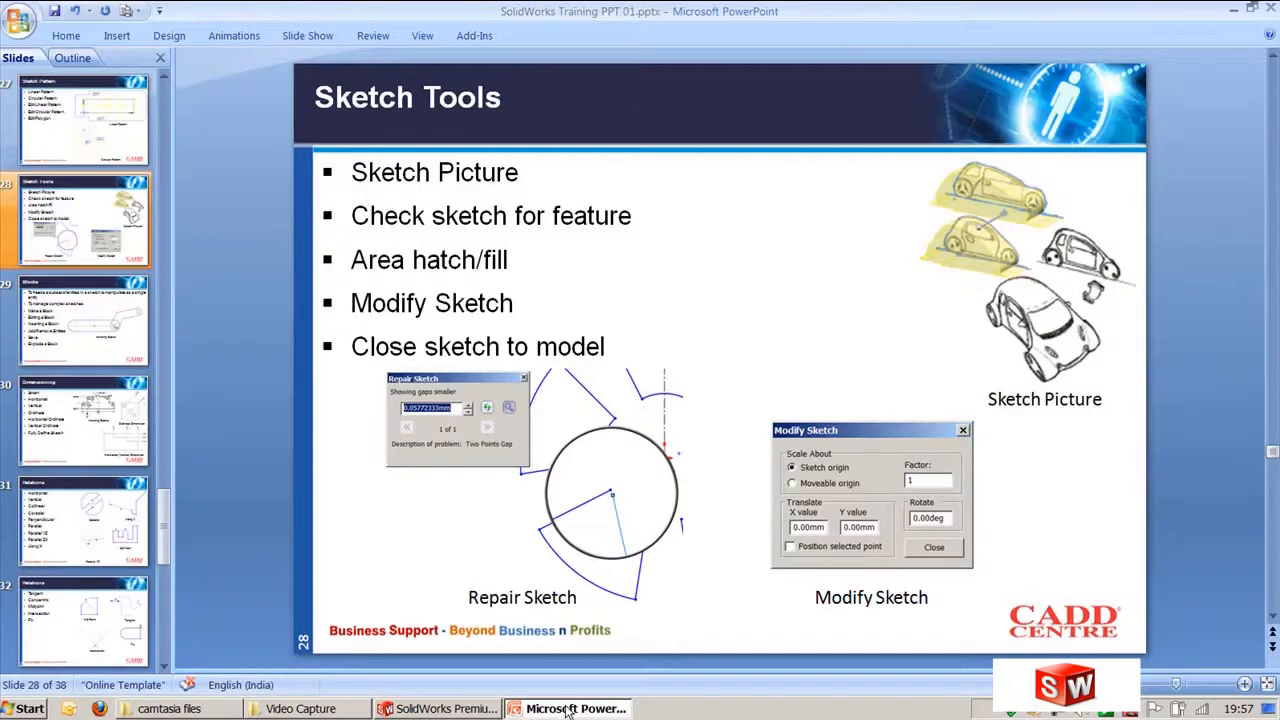
left_click(566, 708)
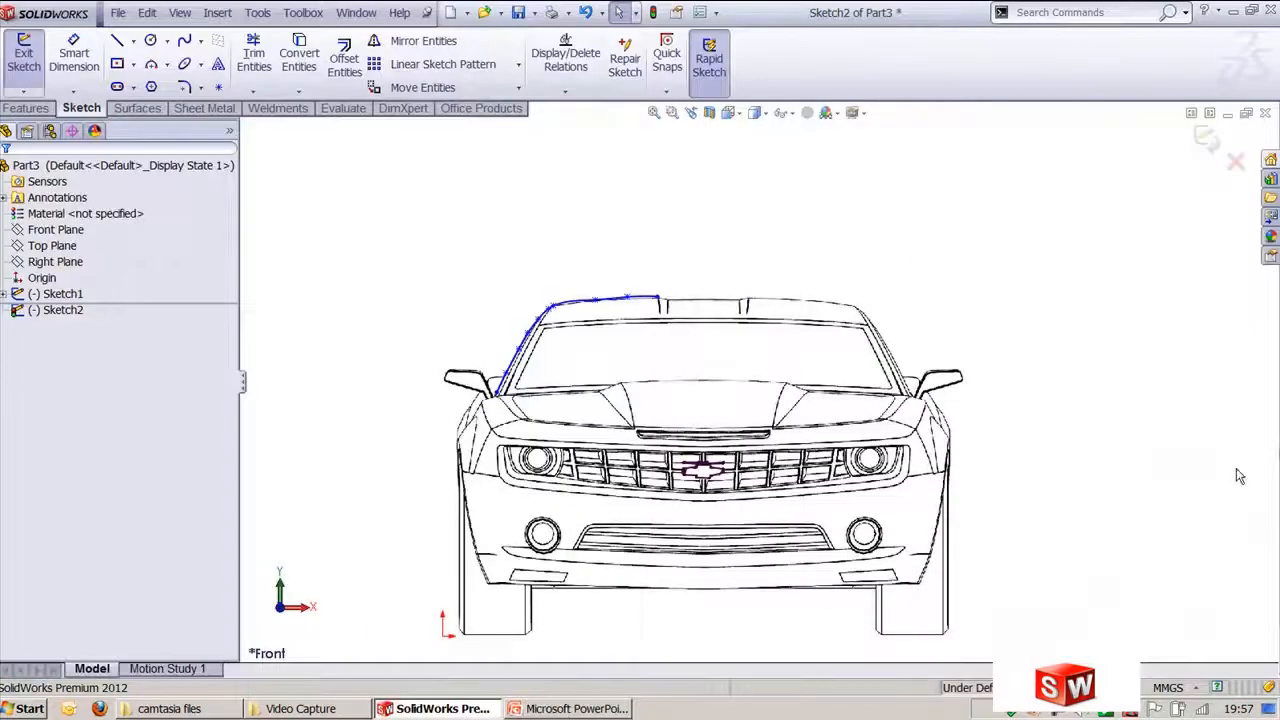